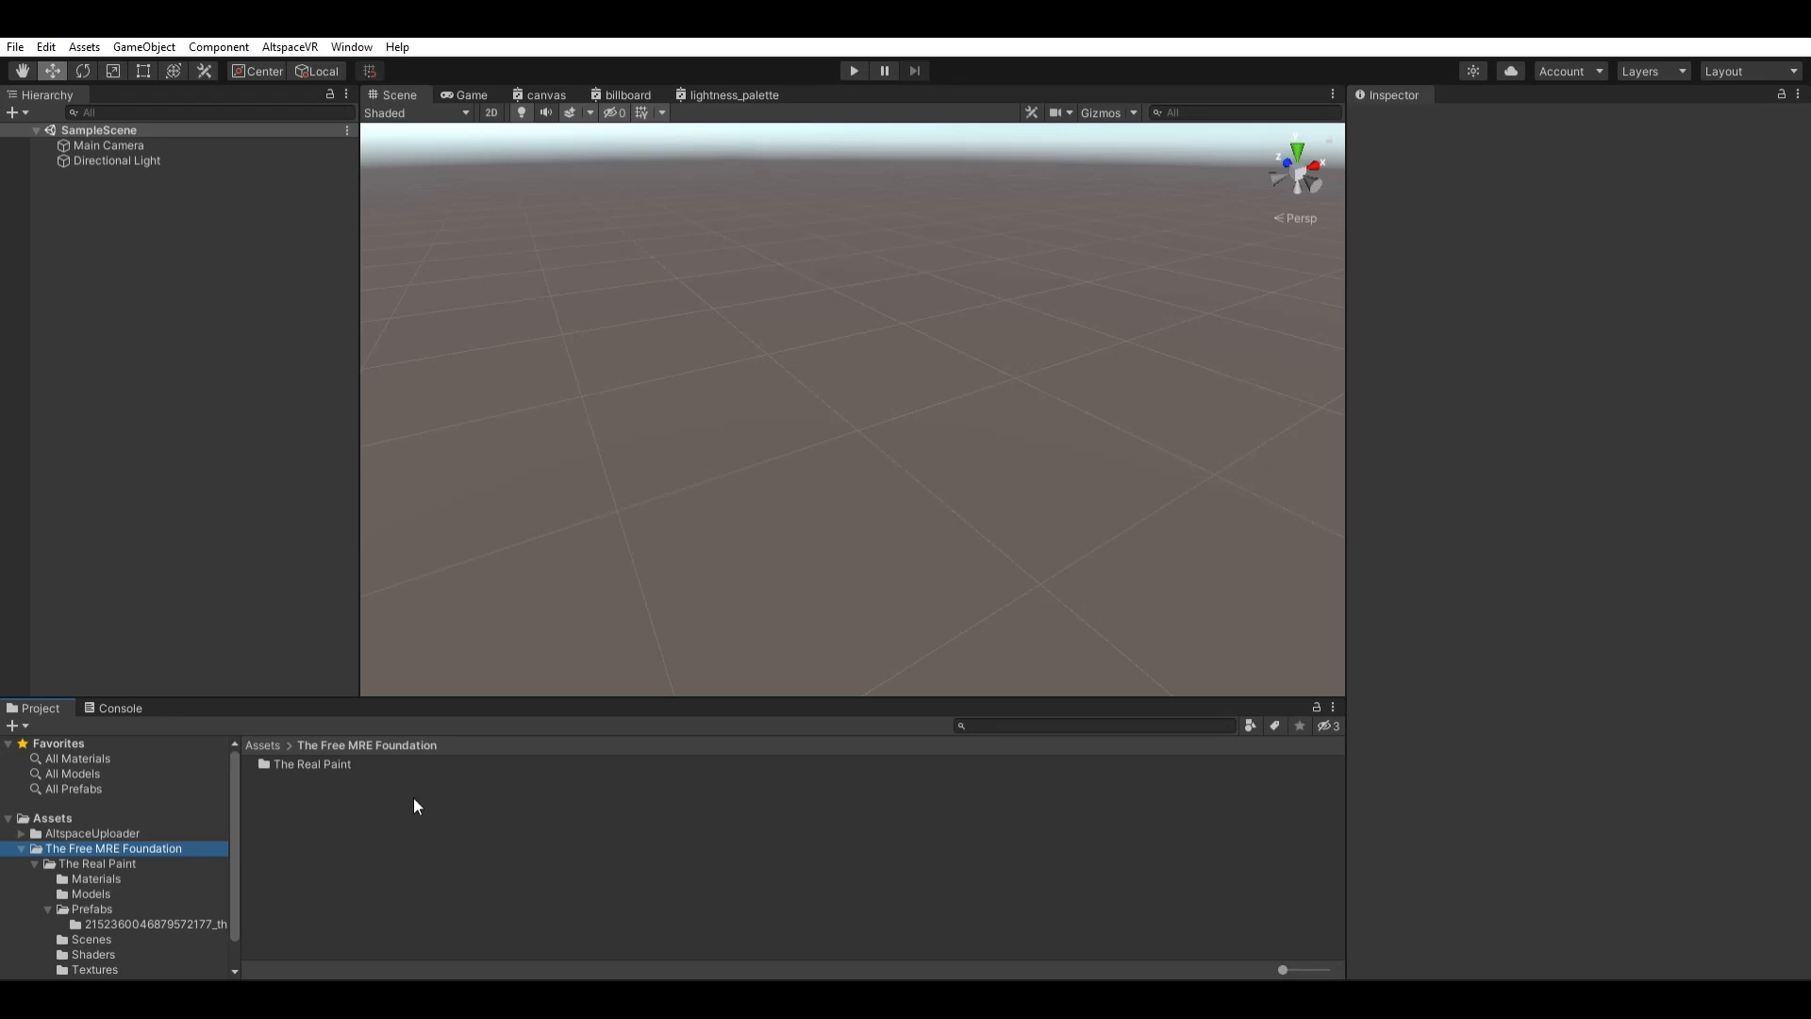
Display the README of The Real Paint asset to read its setup instructions.
left_click(387, 760)
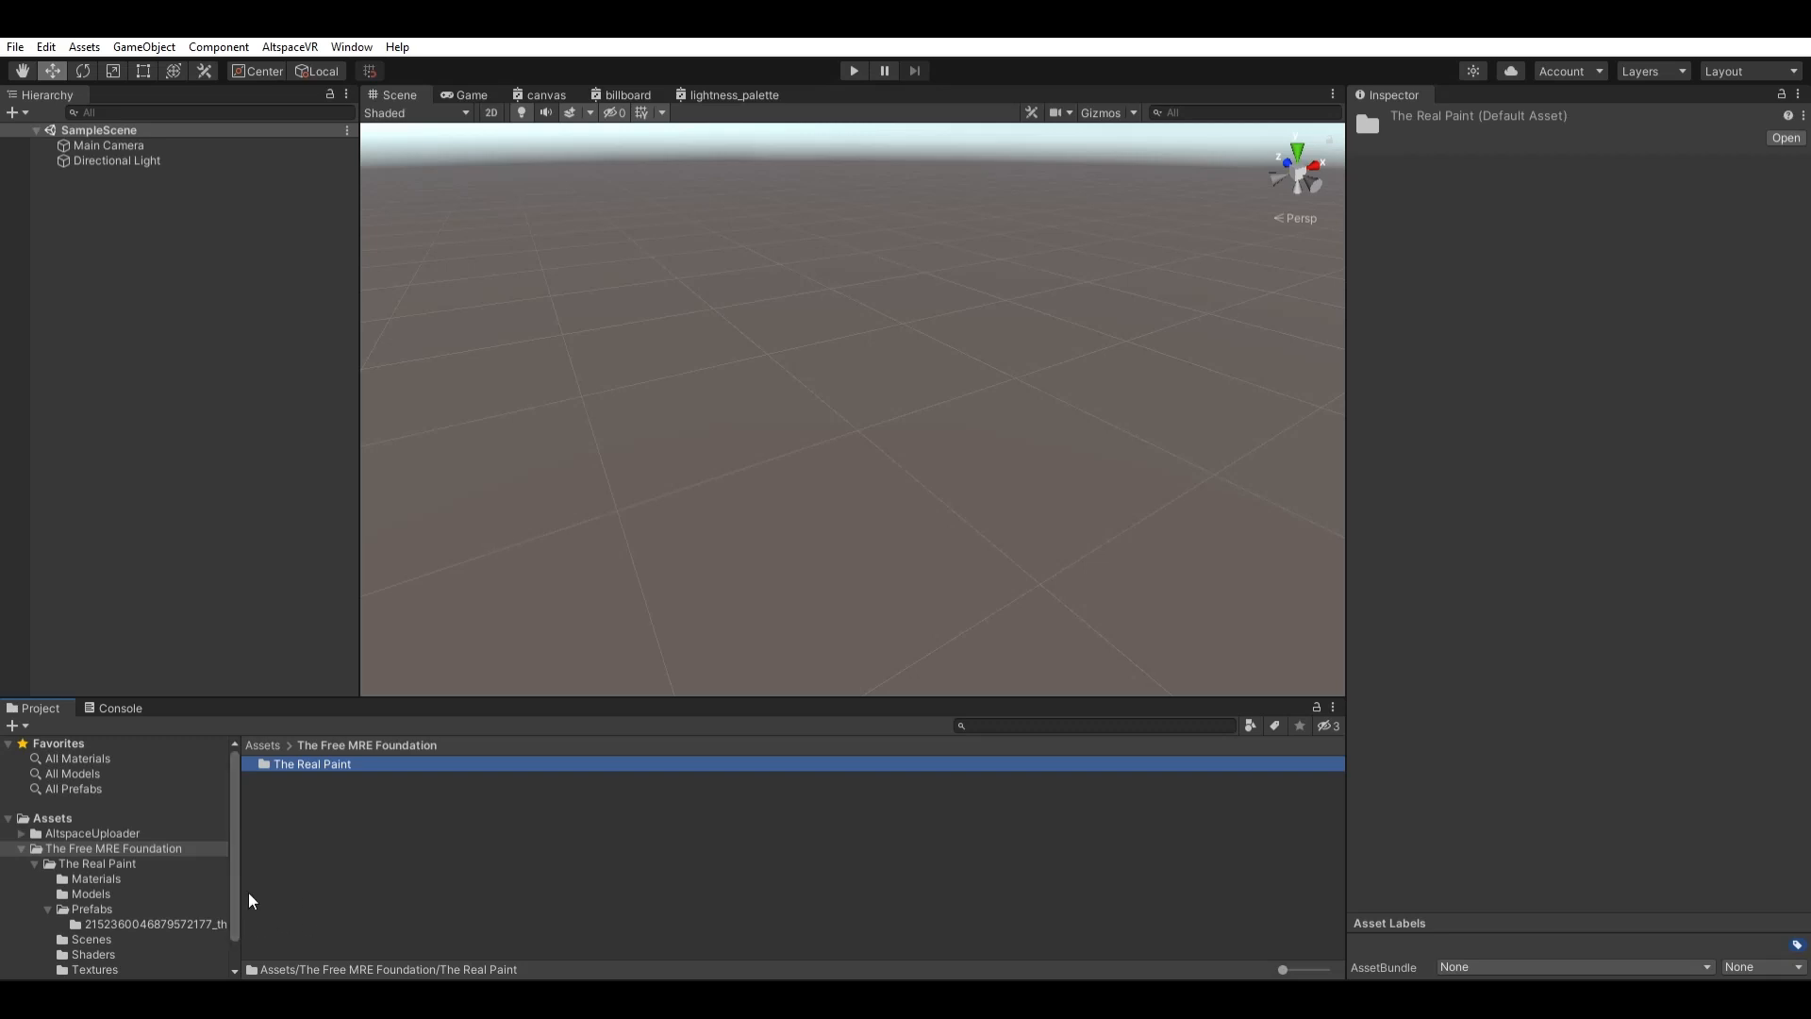
left_click(105, 862)
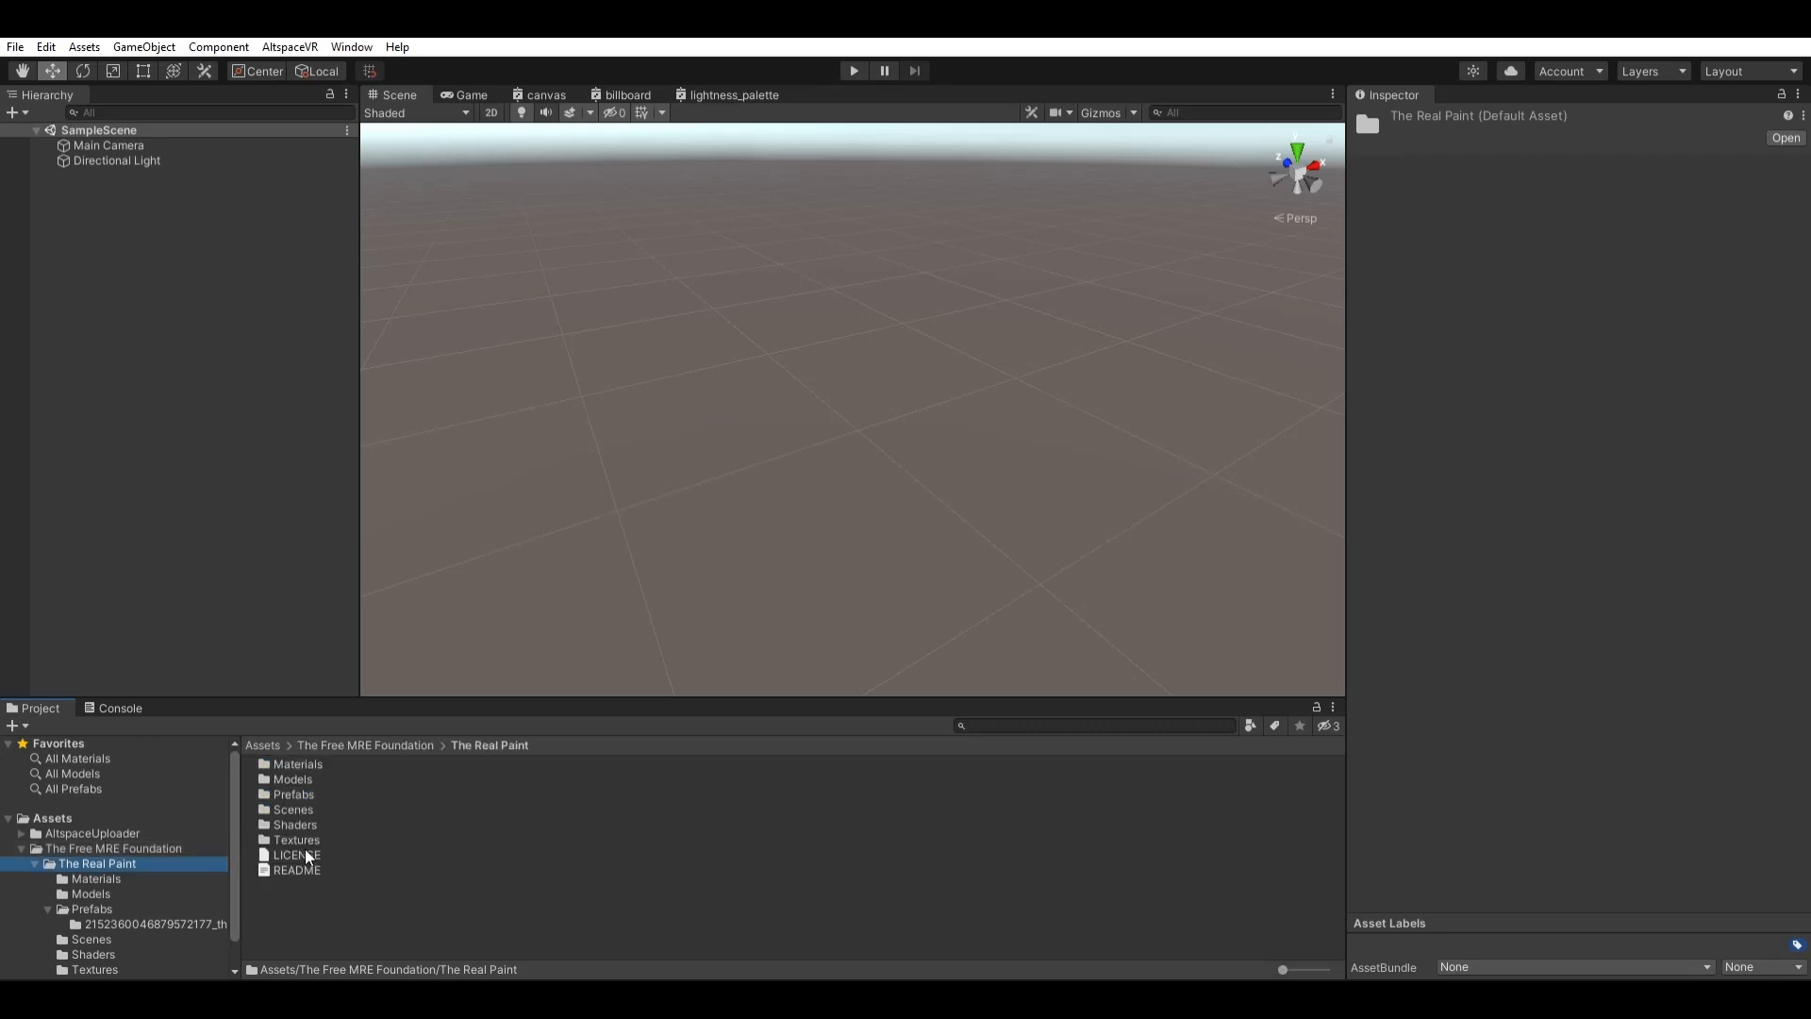
left_click(311, 865)
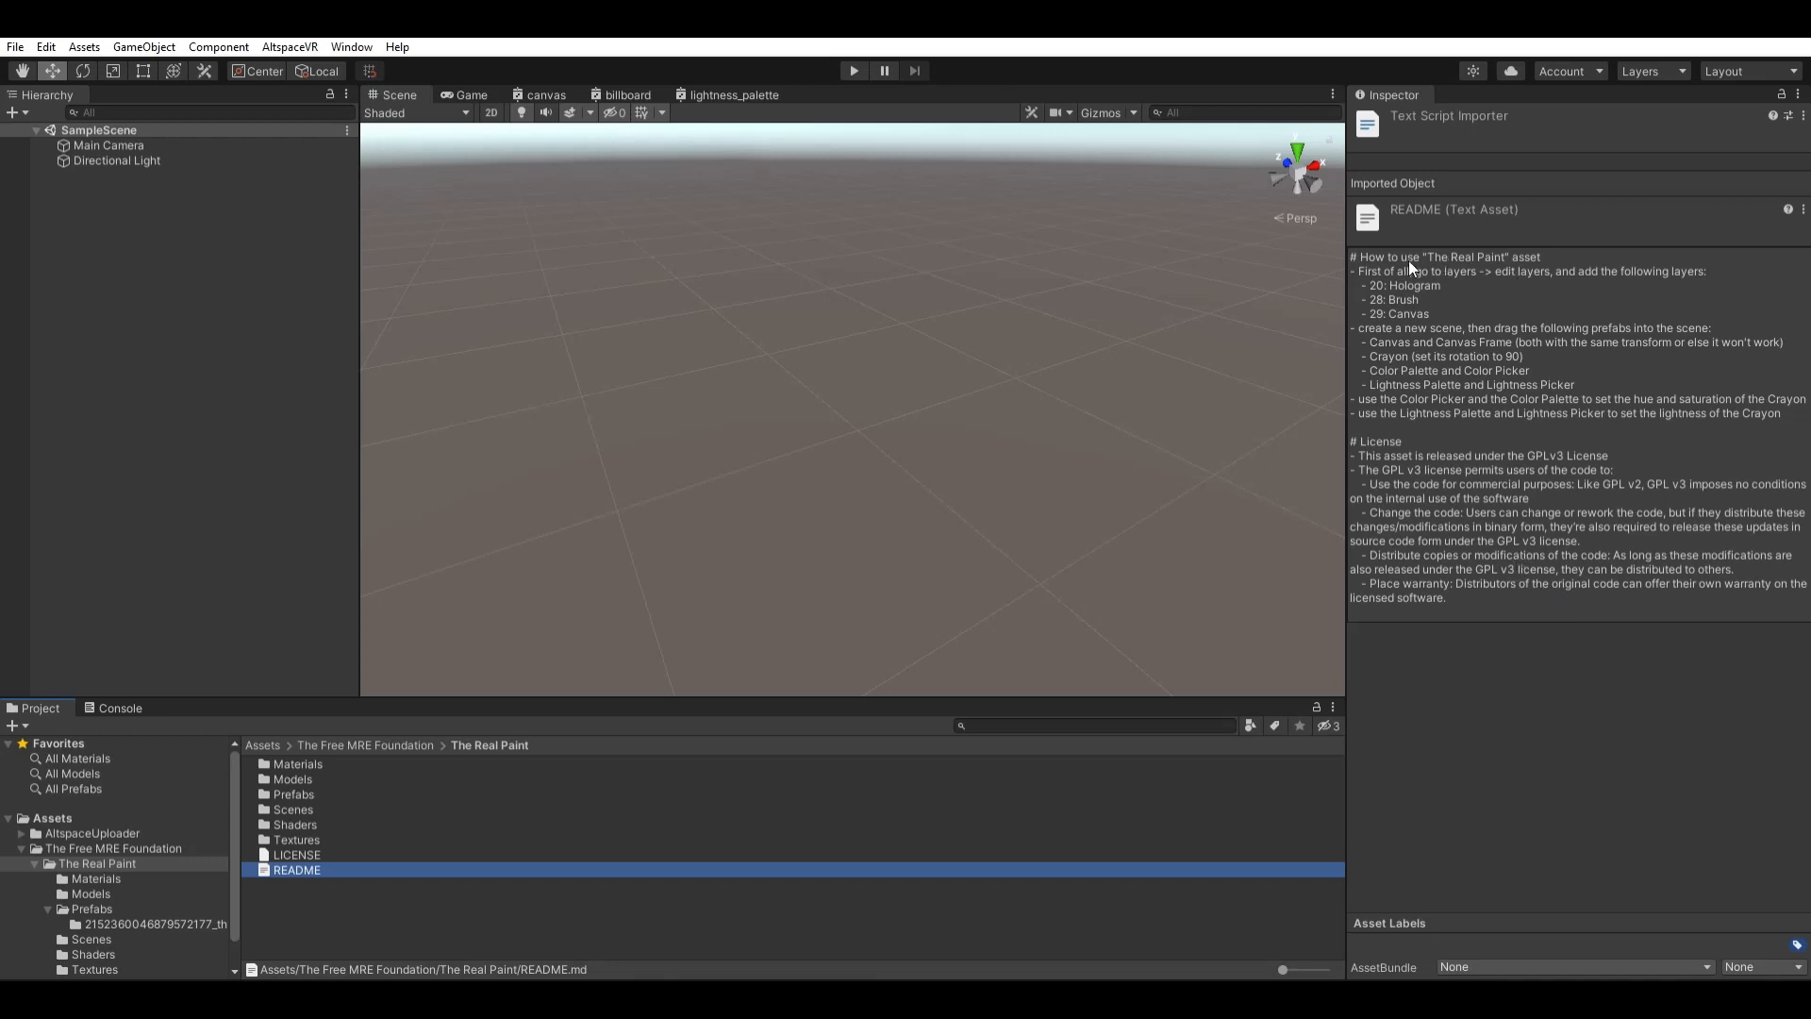
Check the Hologram, Brush and Canvas user layers in the project's layer settings, and return to the README.
left_click(1644, 65)
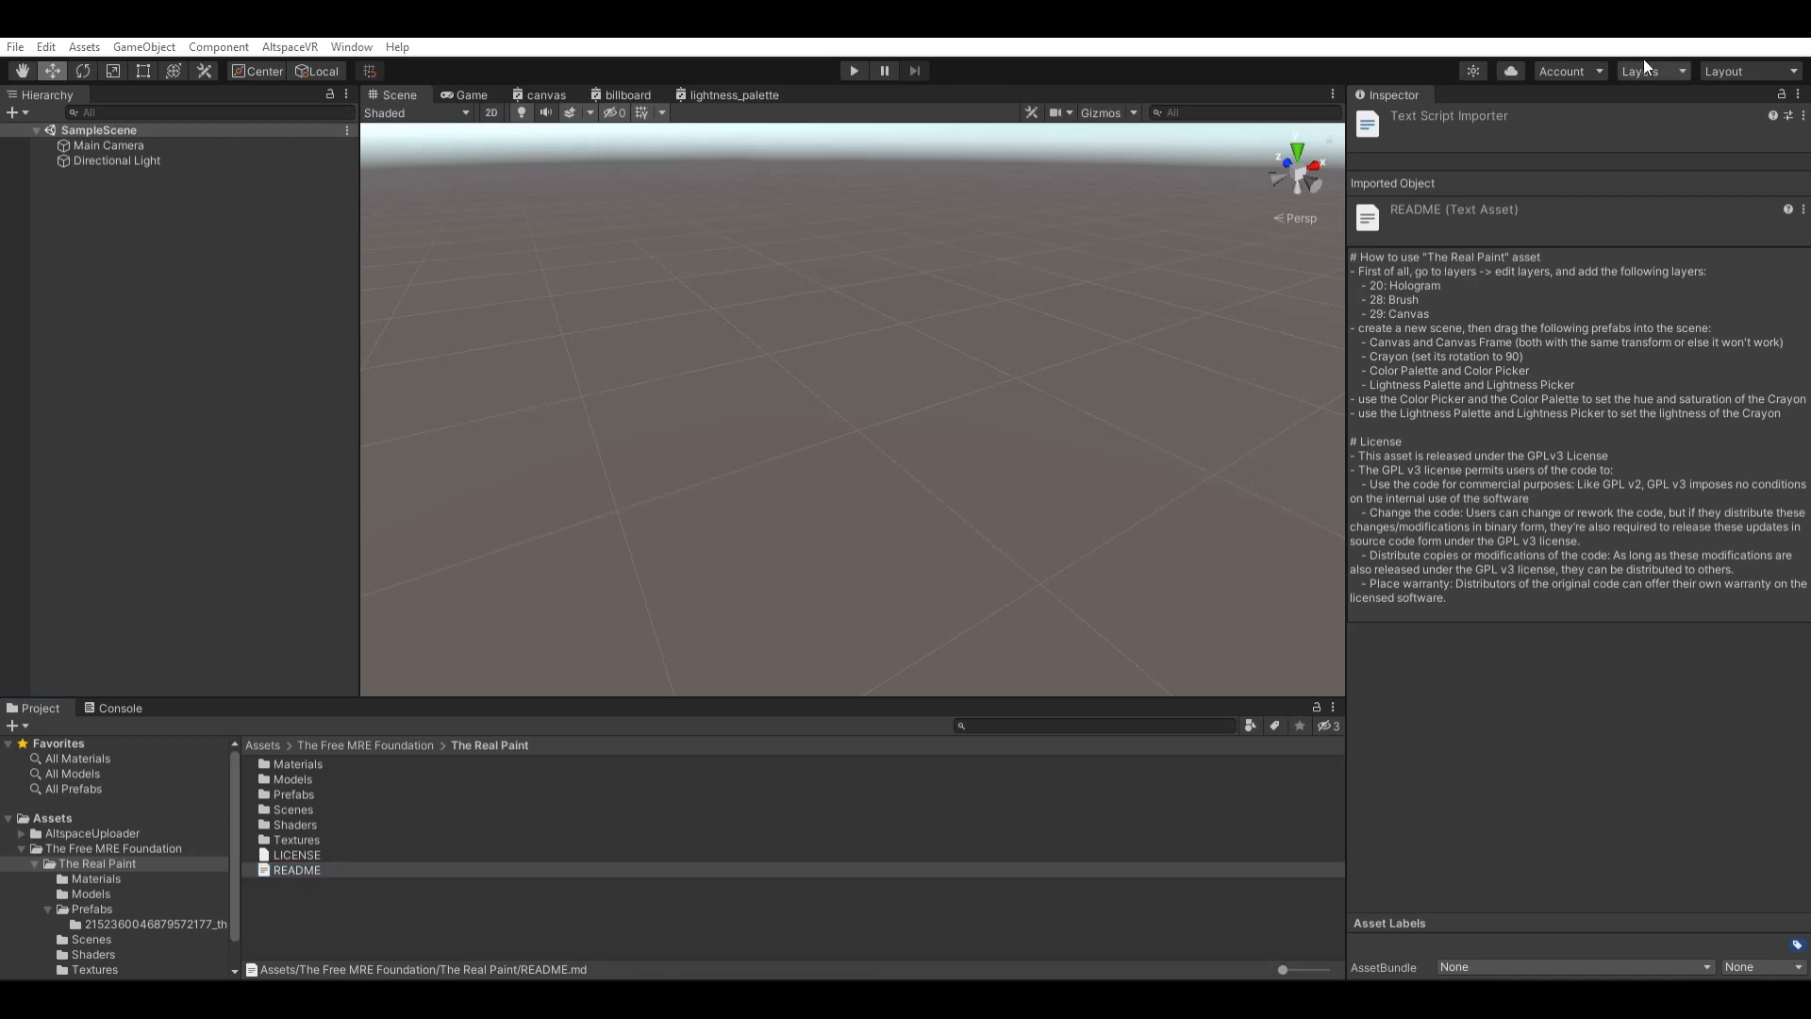
left_click(1678, 299)
left_click(1594, 635)
left_click(1594, 803)
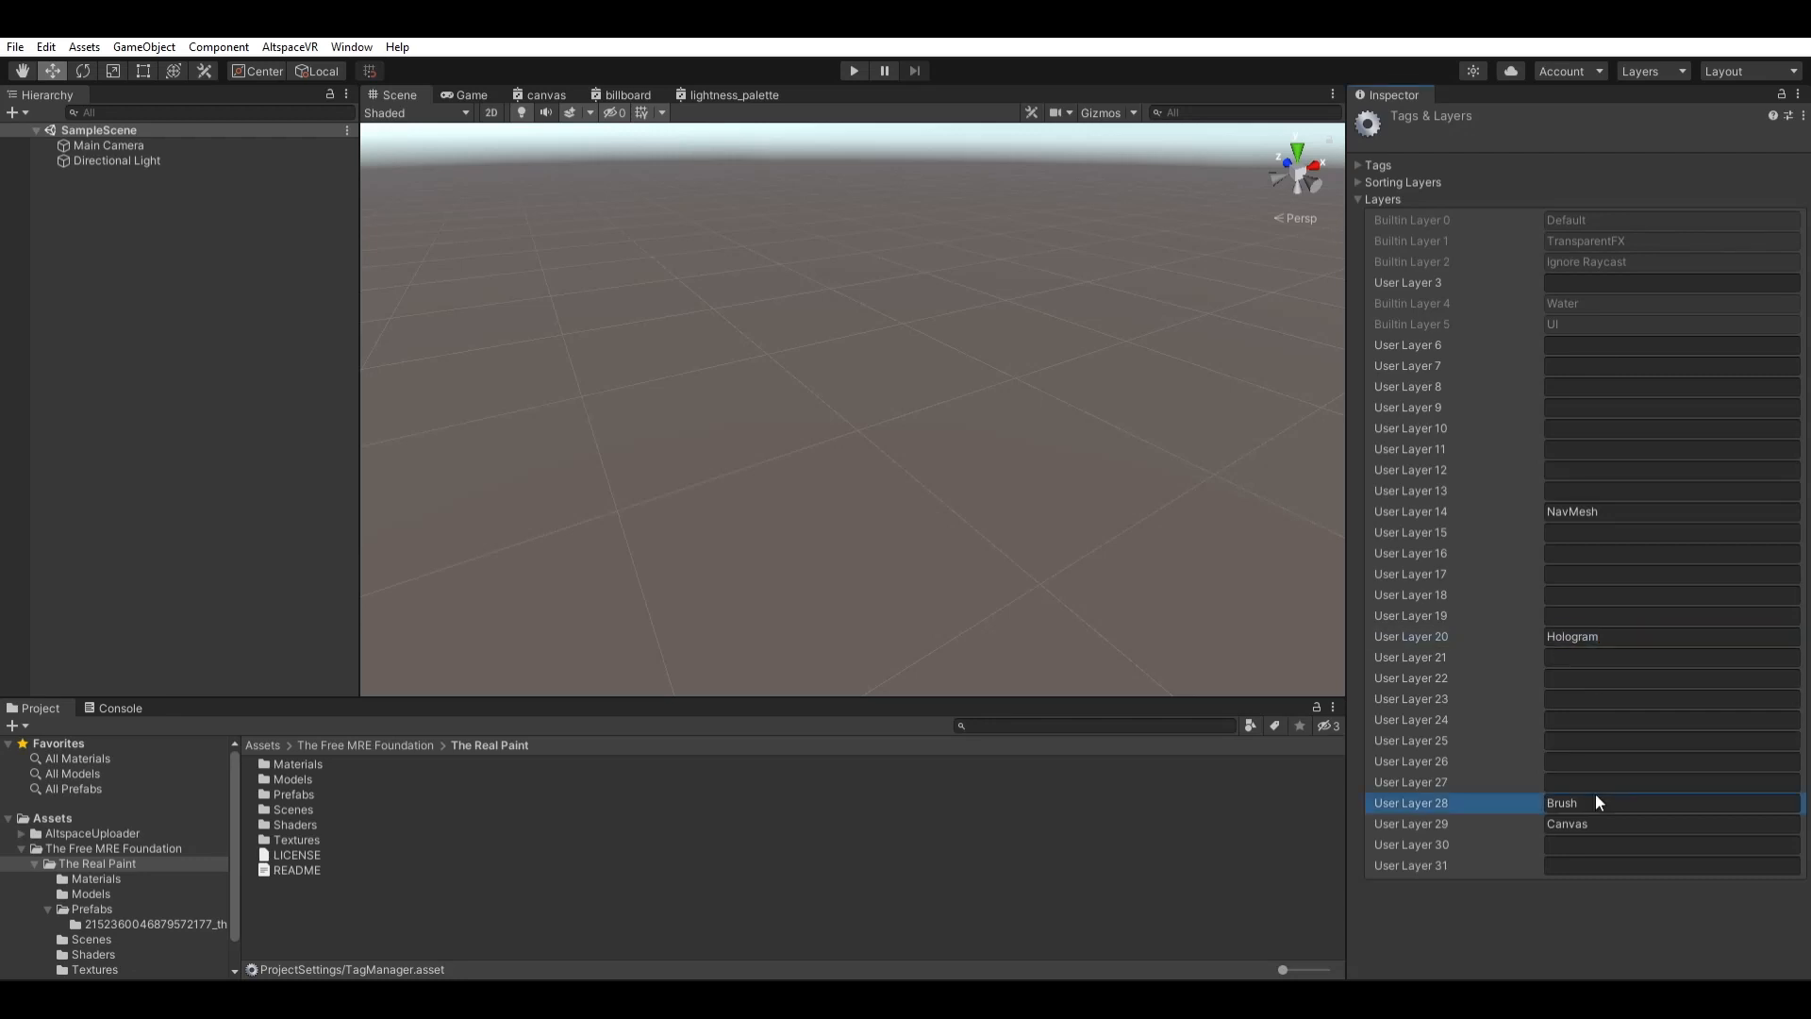
left_click(1598, 801)
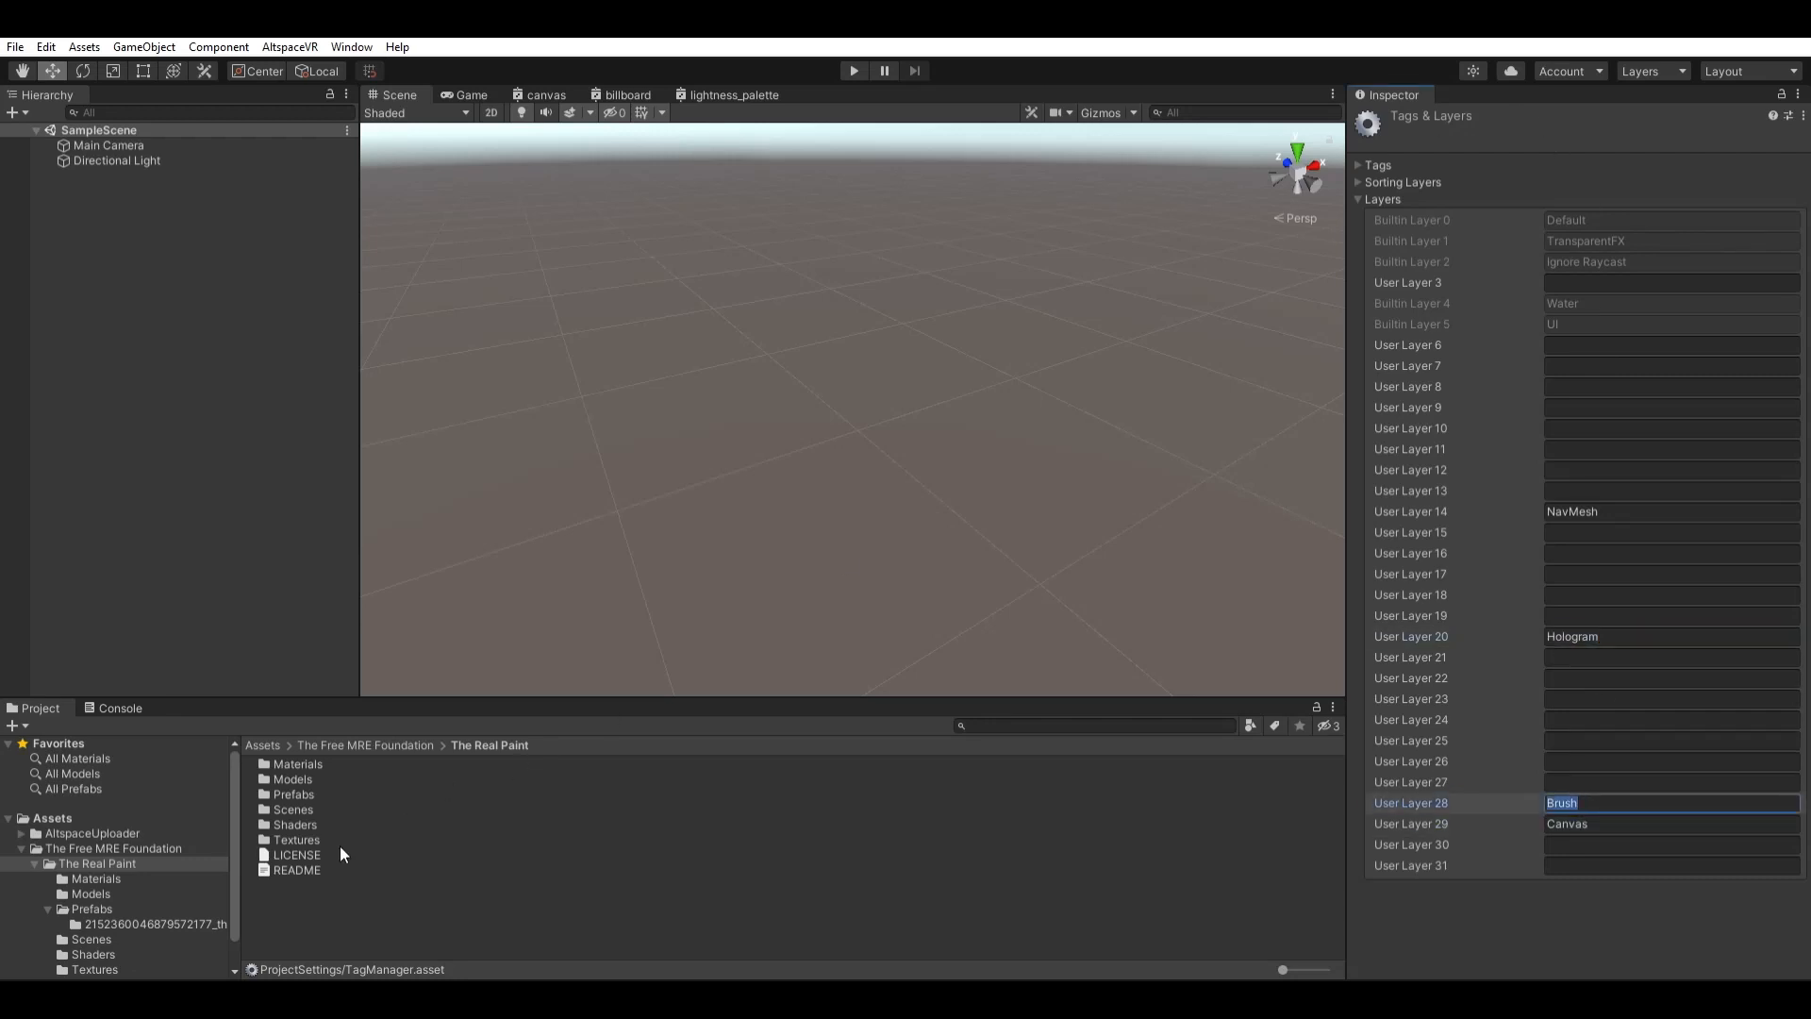
left_click(321, 870)
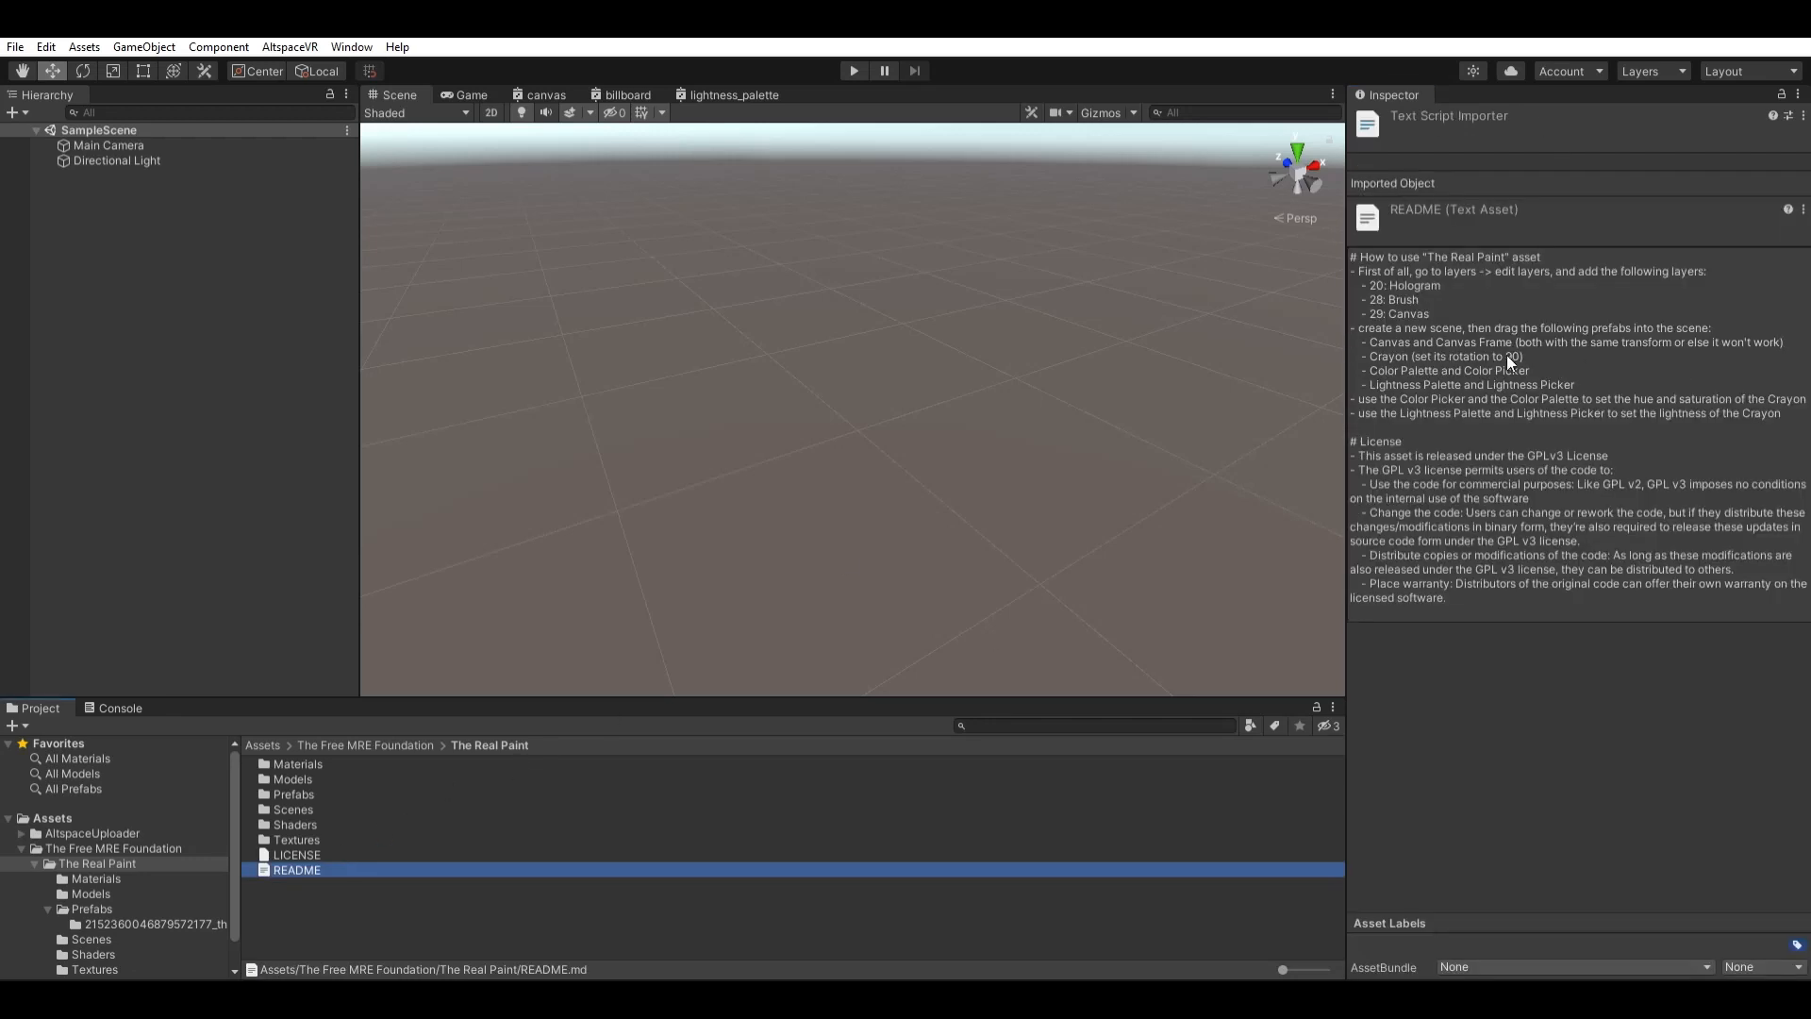
Add the lightness picker, lightness palette, color picker and color palette prefabs to SampleScene.
left_click(138, 924)
left_click_drag(467, 885, 111, 351)
left_click(454, 796, "ctrl")
left_click(449, 779, "ctrl")
Move the four palette and picker objects together along X to about -2.311.
right_click_drag(1259, 524, 902, 589)
key("s")
left_click_drag(1014, 462, 442, 501)
Move the lightness picker and lightness palette down to about Y -0.589, just below the color palette.
right_click_drag(674, 517, 514, 521)
right_click_drag(628, 586, 635, 617)
key("w")
left_click(219, 190)
left_click(228, 174, "ctrl")
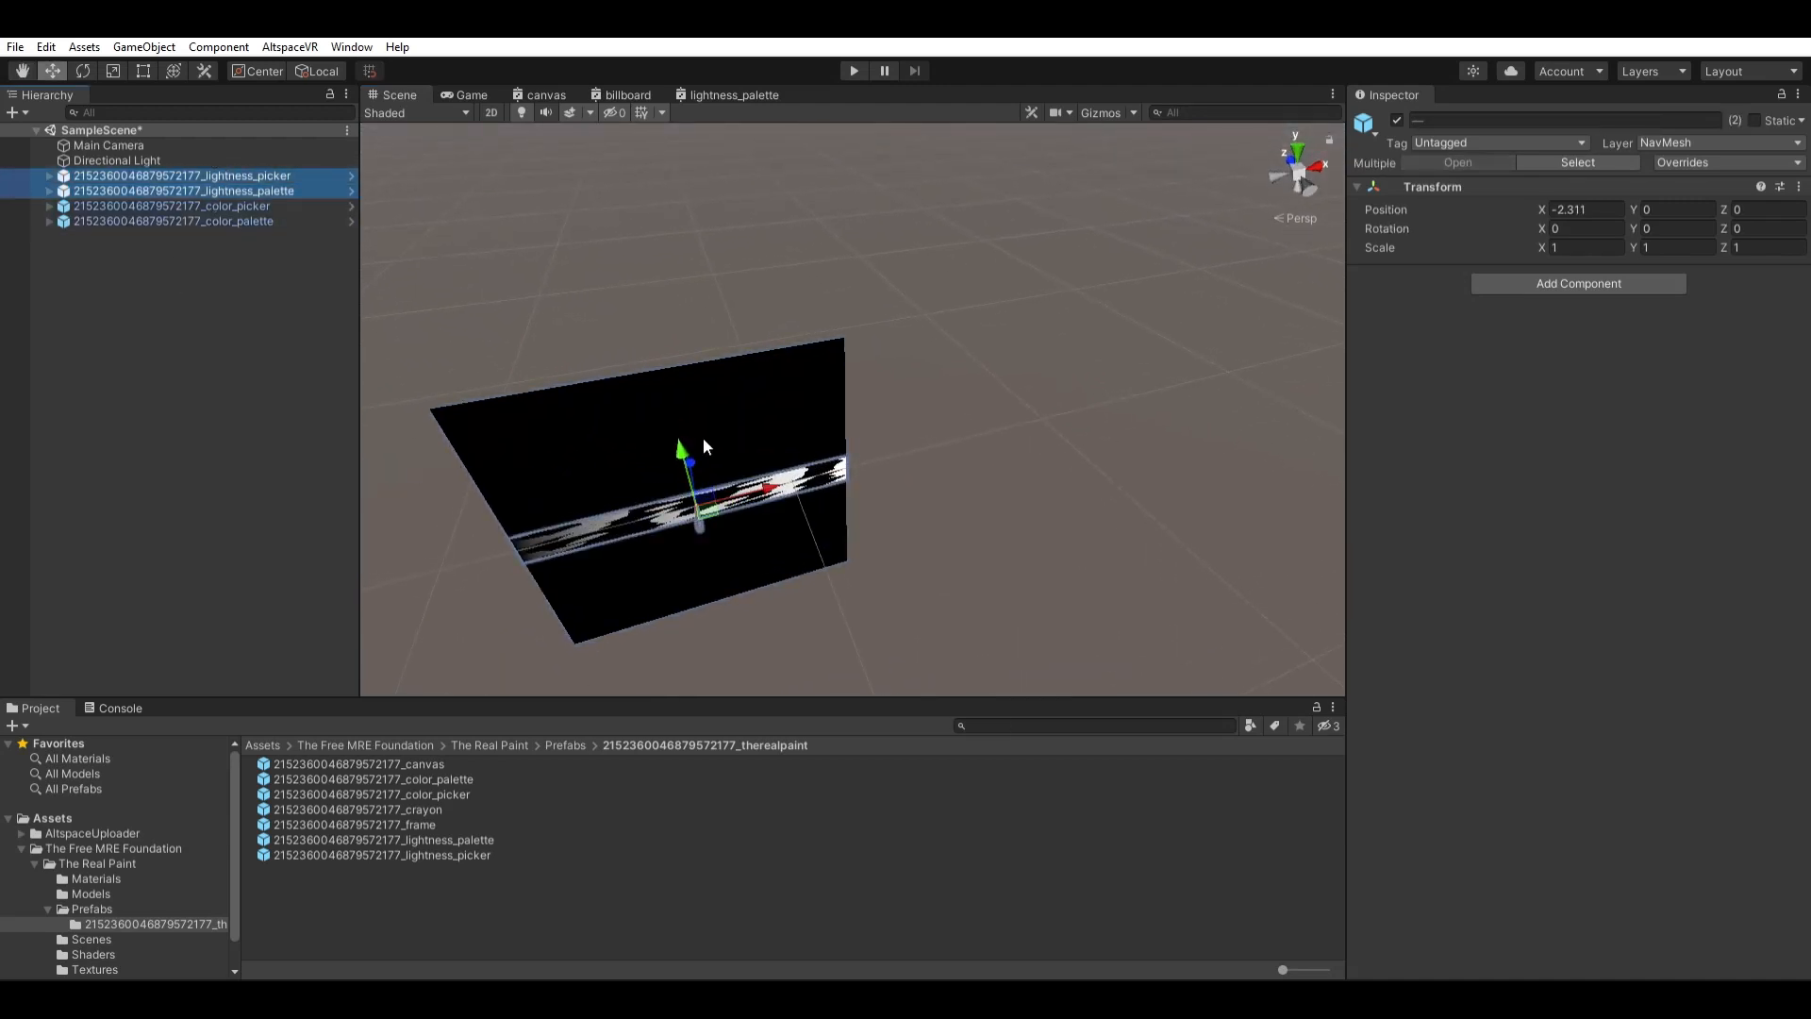
left_click_drag(704, 445, 709, 547)
right_click_drag(710, 547, 1064, 363)
key("s")
Shift the color picker slightly in front of the color palette, to about Z -0.01.
left_click(256, 206)
left_click_drag(994, 323, 999, 322)
key("d")
right_click_drag(999, 321, 703, 585)
Add the frame and canvas prefabs to the scene together, keeping the same transform for both.
left_click(396, 821)
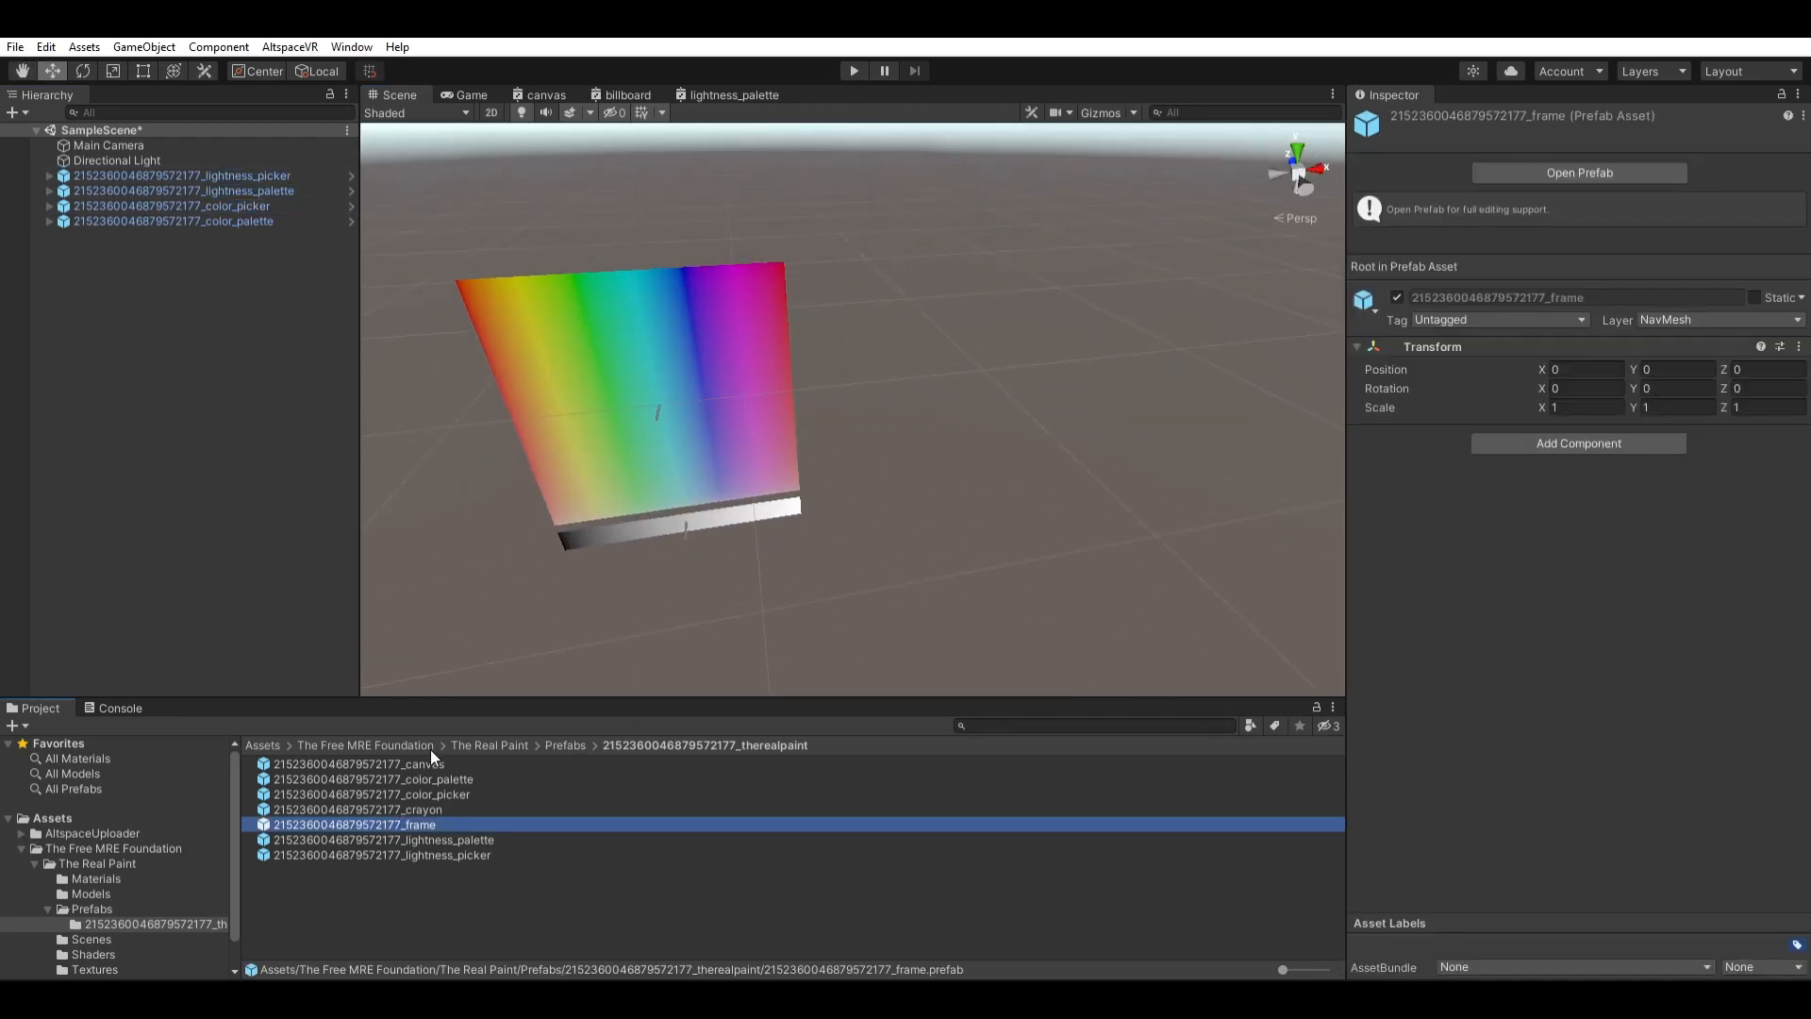
left_click(430, 762, "ctrl")
left_click_drag(429, 761, 255, 453)
key("s")
right_click_drag(764, 483, 787, 471)
key("w")
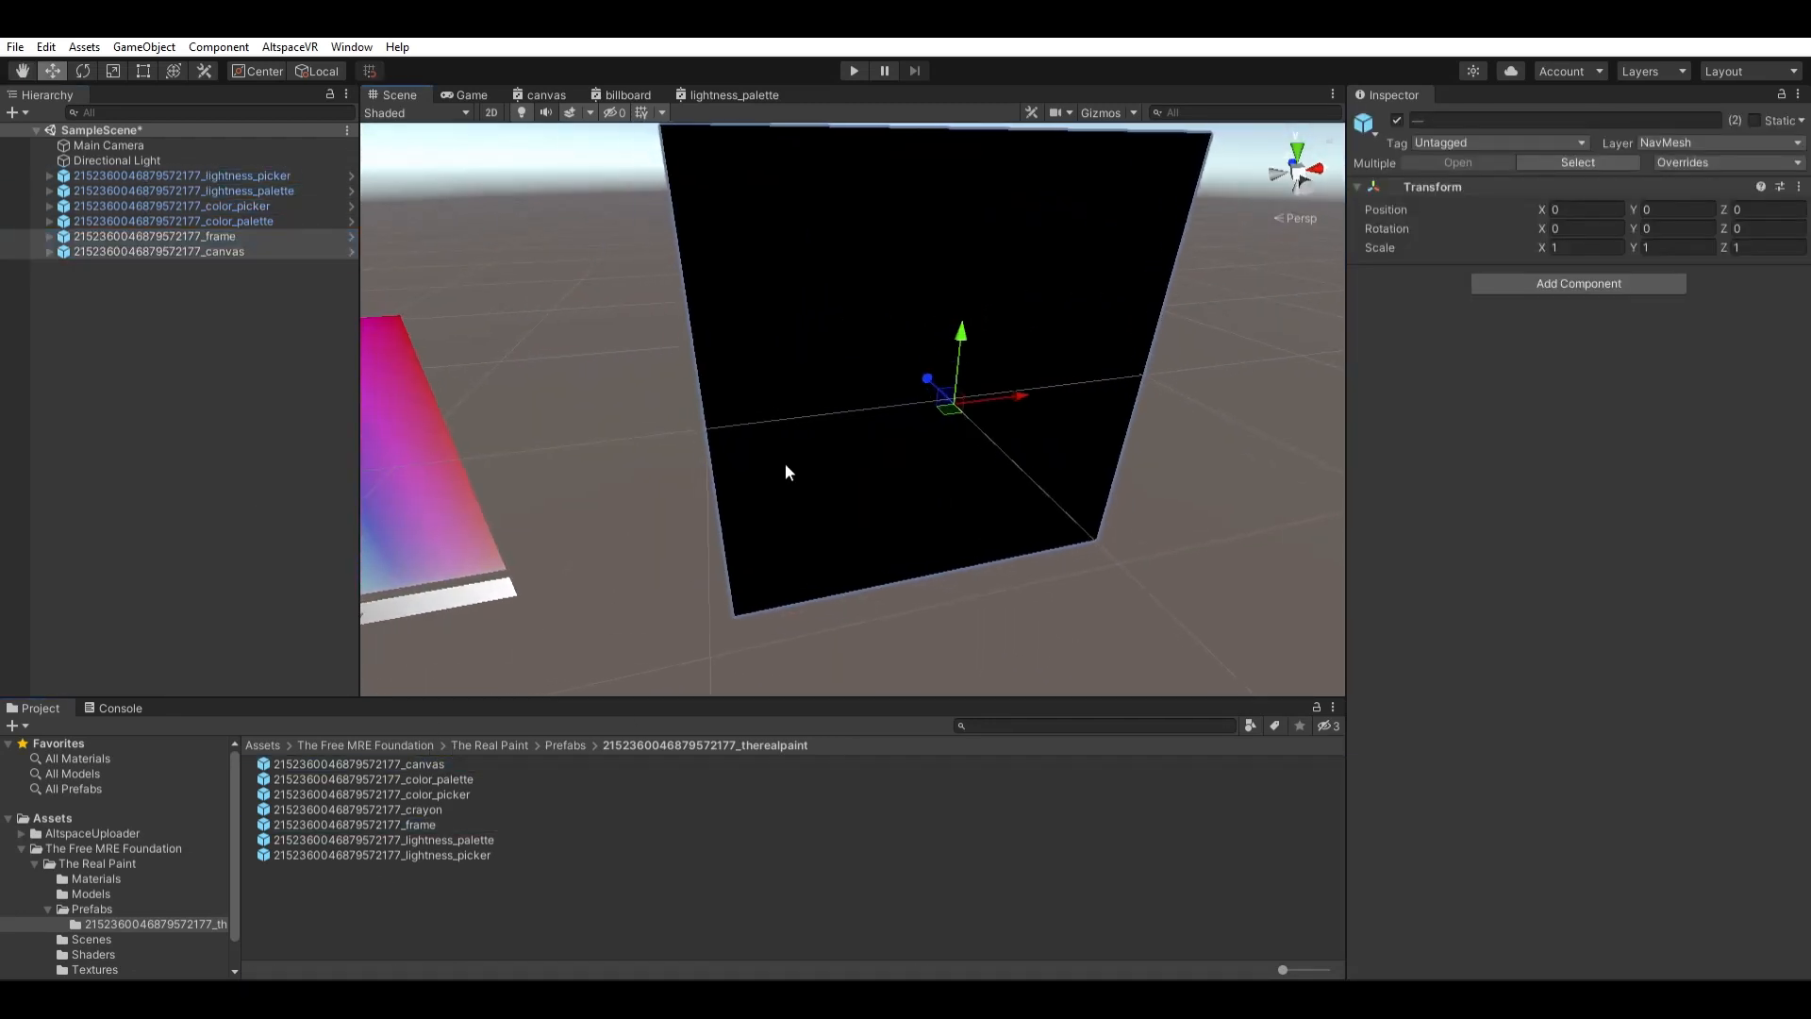
Add the crayon prefab to the scene and set its X rotation to 90.
left_click_drag(452, 814, 89, 510)
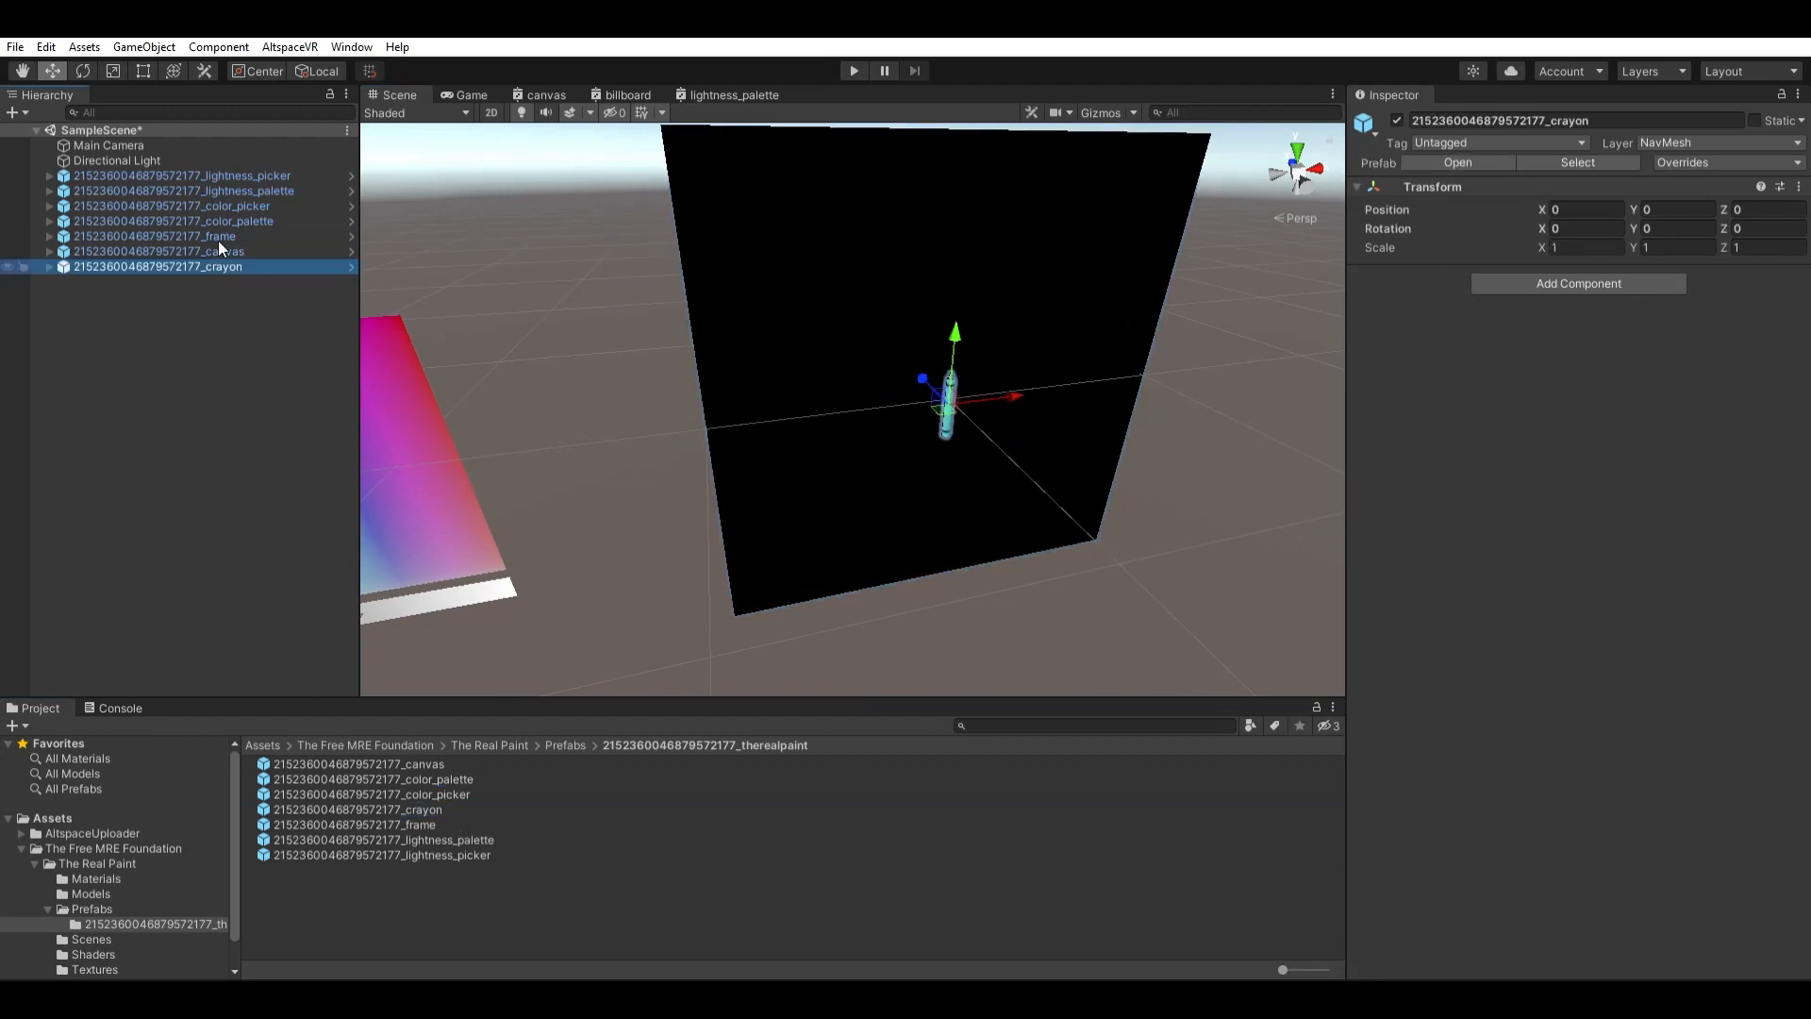
left_click(1585, 228)
type("90")
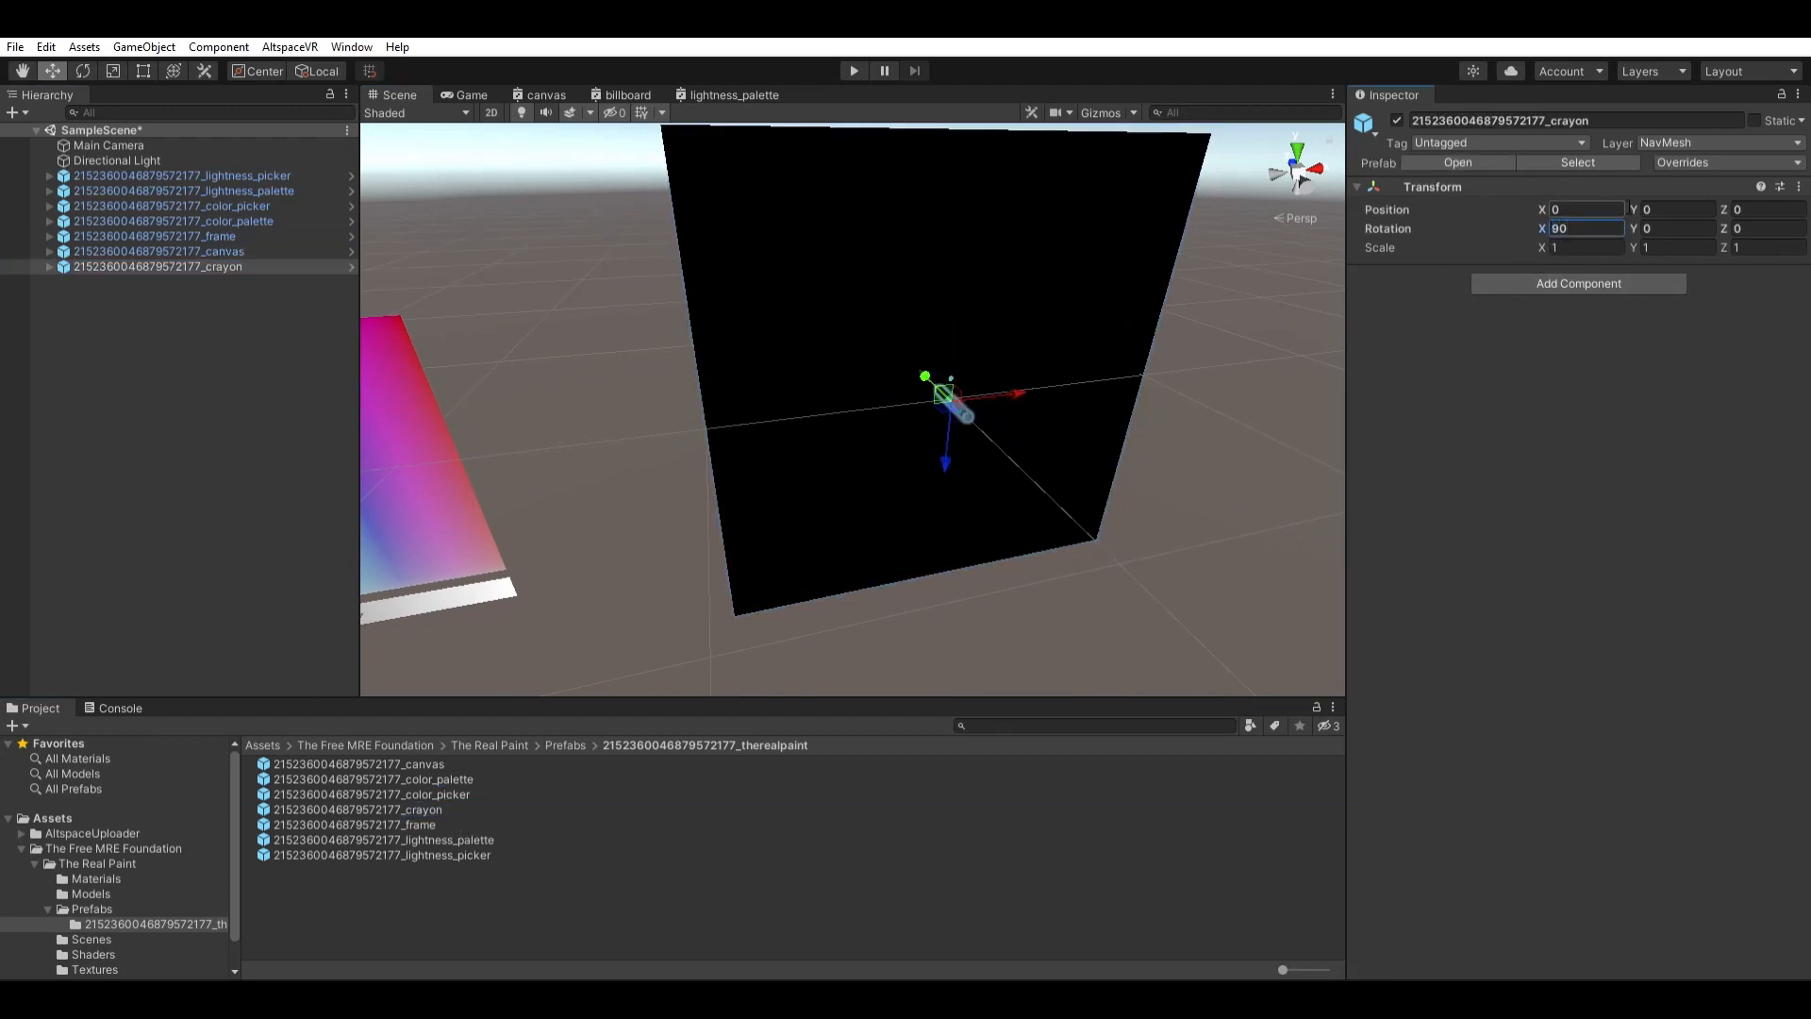
Move the crayon along Z to about -0.121 so its tip meets the canvas surface.
left_click_drag(1057, 387, 841, 385, "alt")
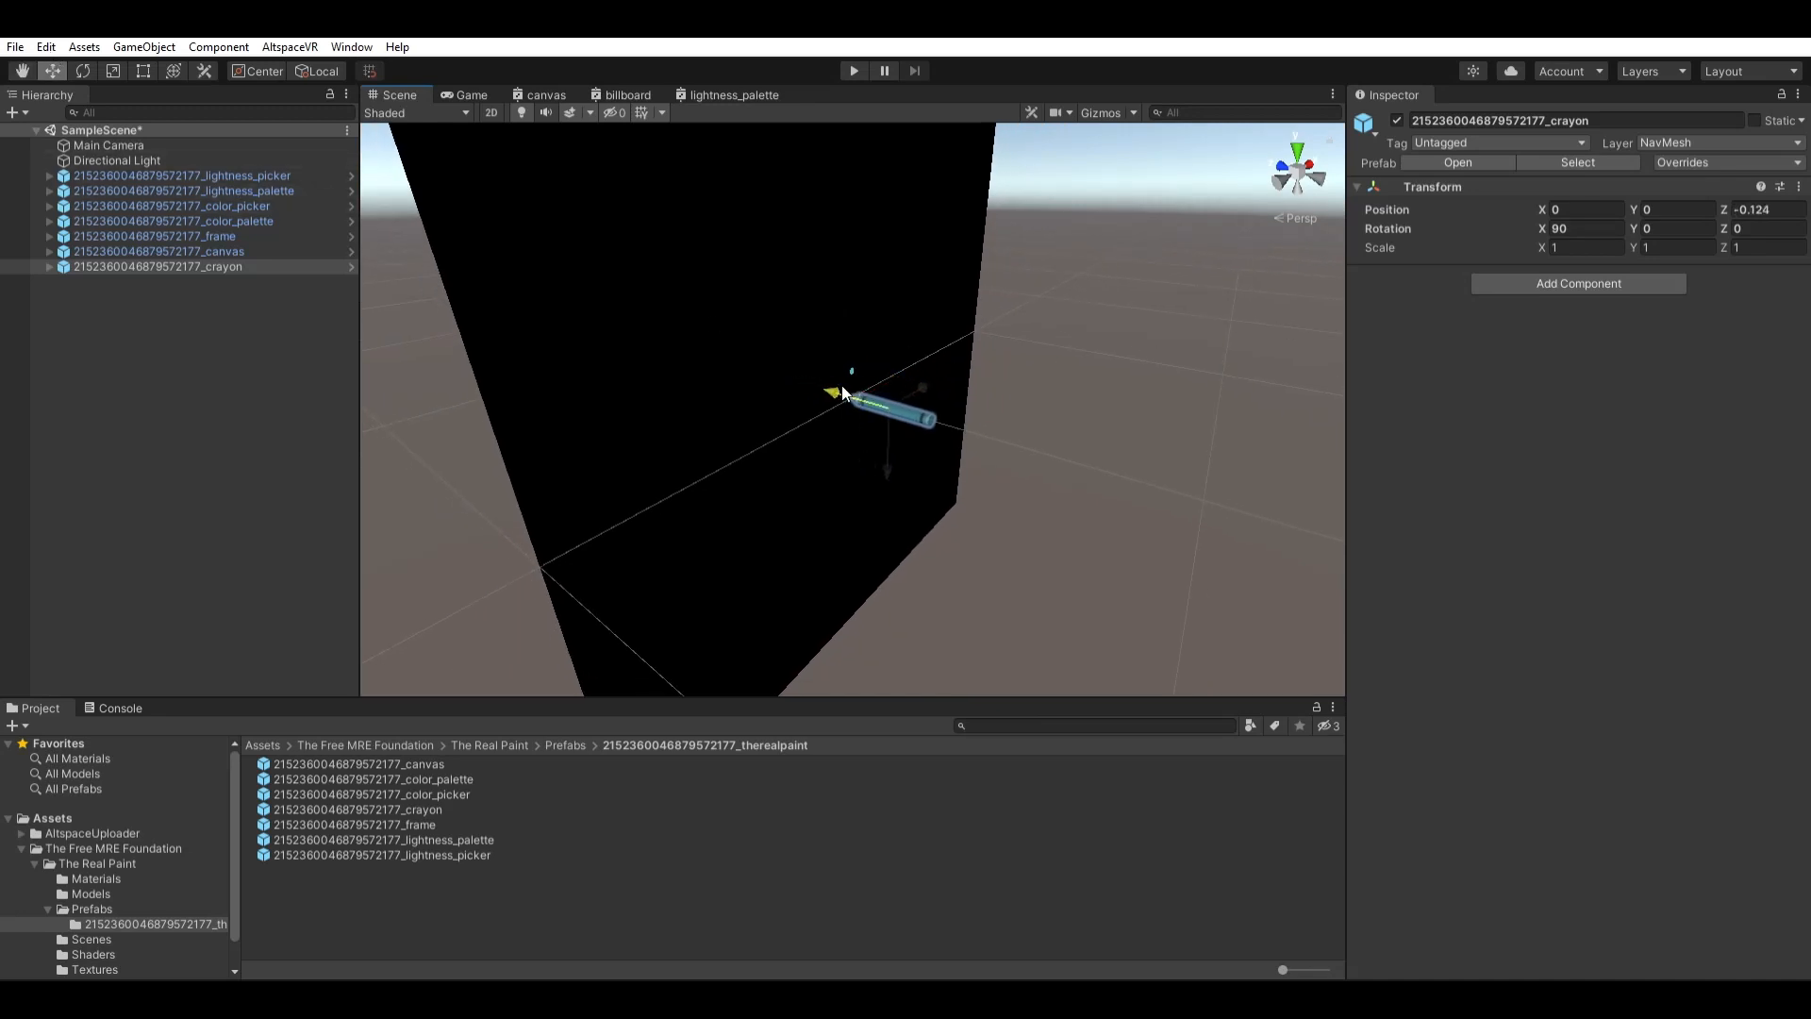
scroll(841, 385, "up", 5)
scroll(716, 450, "down", 5)
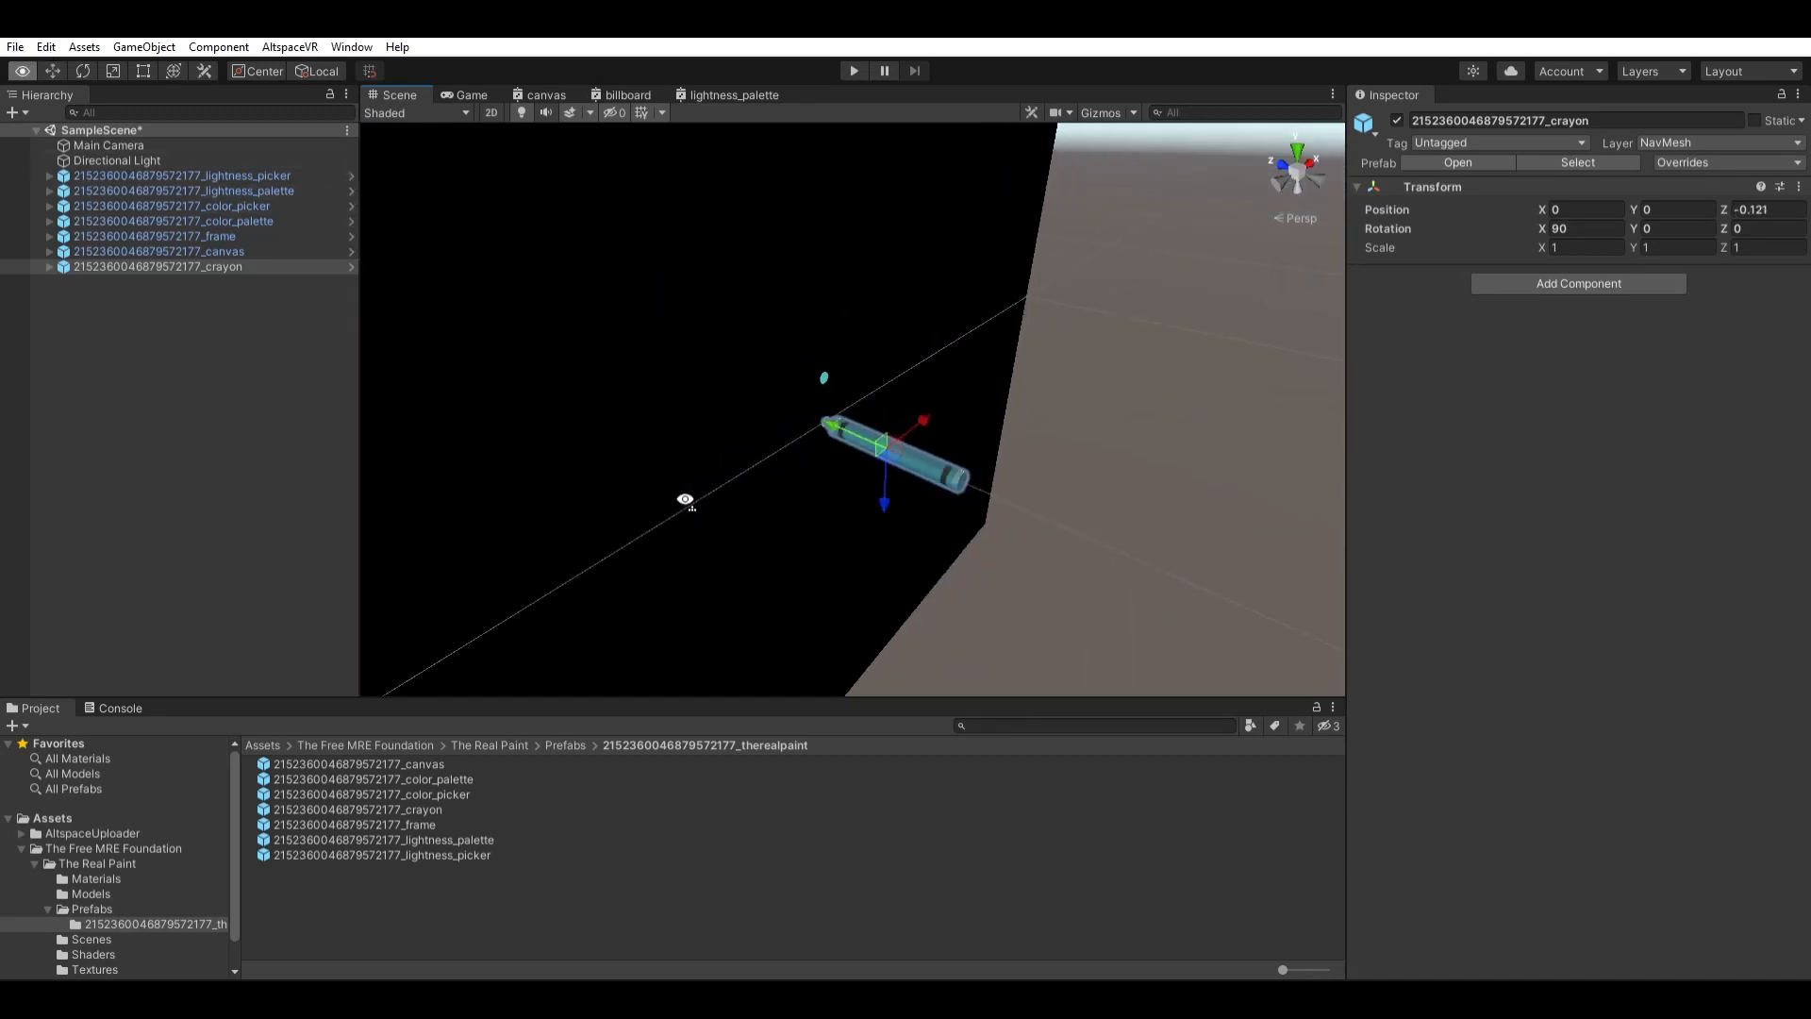
Paint a freehand spiral on the canvas by moving the crayon across its surface.
left_click_drag(687, 501, 599, 514, "alt")
right_click_drag(600, 514, 598, 464)
mouse_move(1043, 436)
left_mouse_down()
mouse_move(1014, 379)
mouse_move(990, 384)
mouse_move(1024, 443)
mouse_move(1107, 374)
mouse_move(1015, 306)
mouse_move(1069, 326)
left_mouse_up()
mouse_move(1068, 326)
left_mouse_down("alt")
mouse_move(959, 397)
mouse_move(1194, 341)
left_mouse_up("alt")
Move the color picker to magenta at about X -1.936, Y 0.047, and the lightness picker to the white end at about X -1.838.
left_click(169, 205)
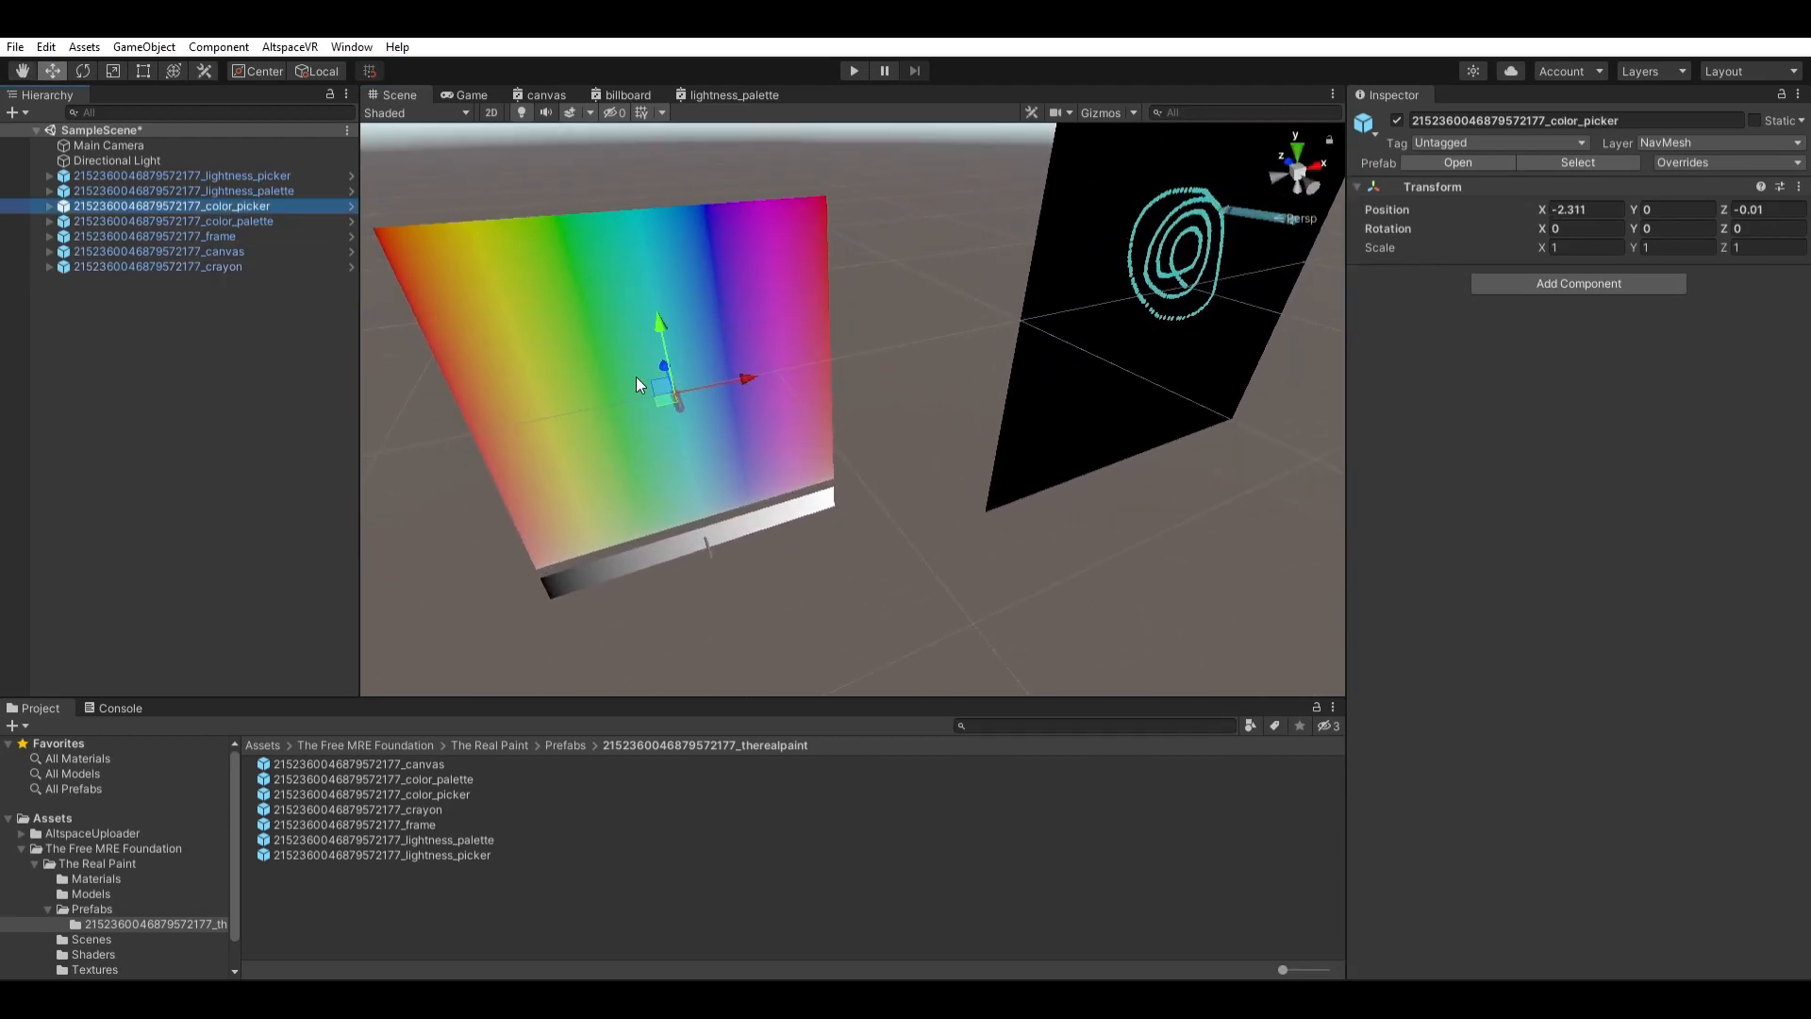
mouse_move(636, 377)
left_mouse_down()
mouse_move(608, 332)
mouse_move(702, 358)
mouse_move(570, 432)
mouse_move(416, 234)
mouse_move(595, 403)
mouse_move(813, 269)
mouse_move(794, 227)
mouse_move(807, 344)
left_mouse_up()
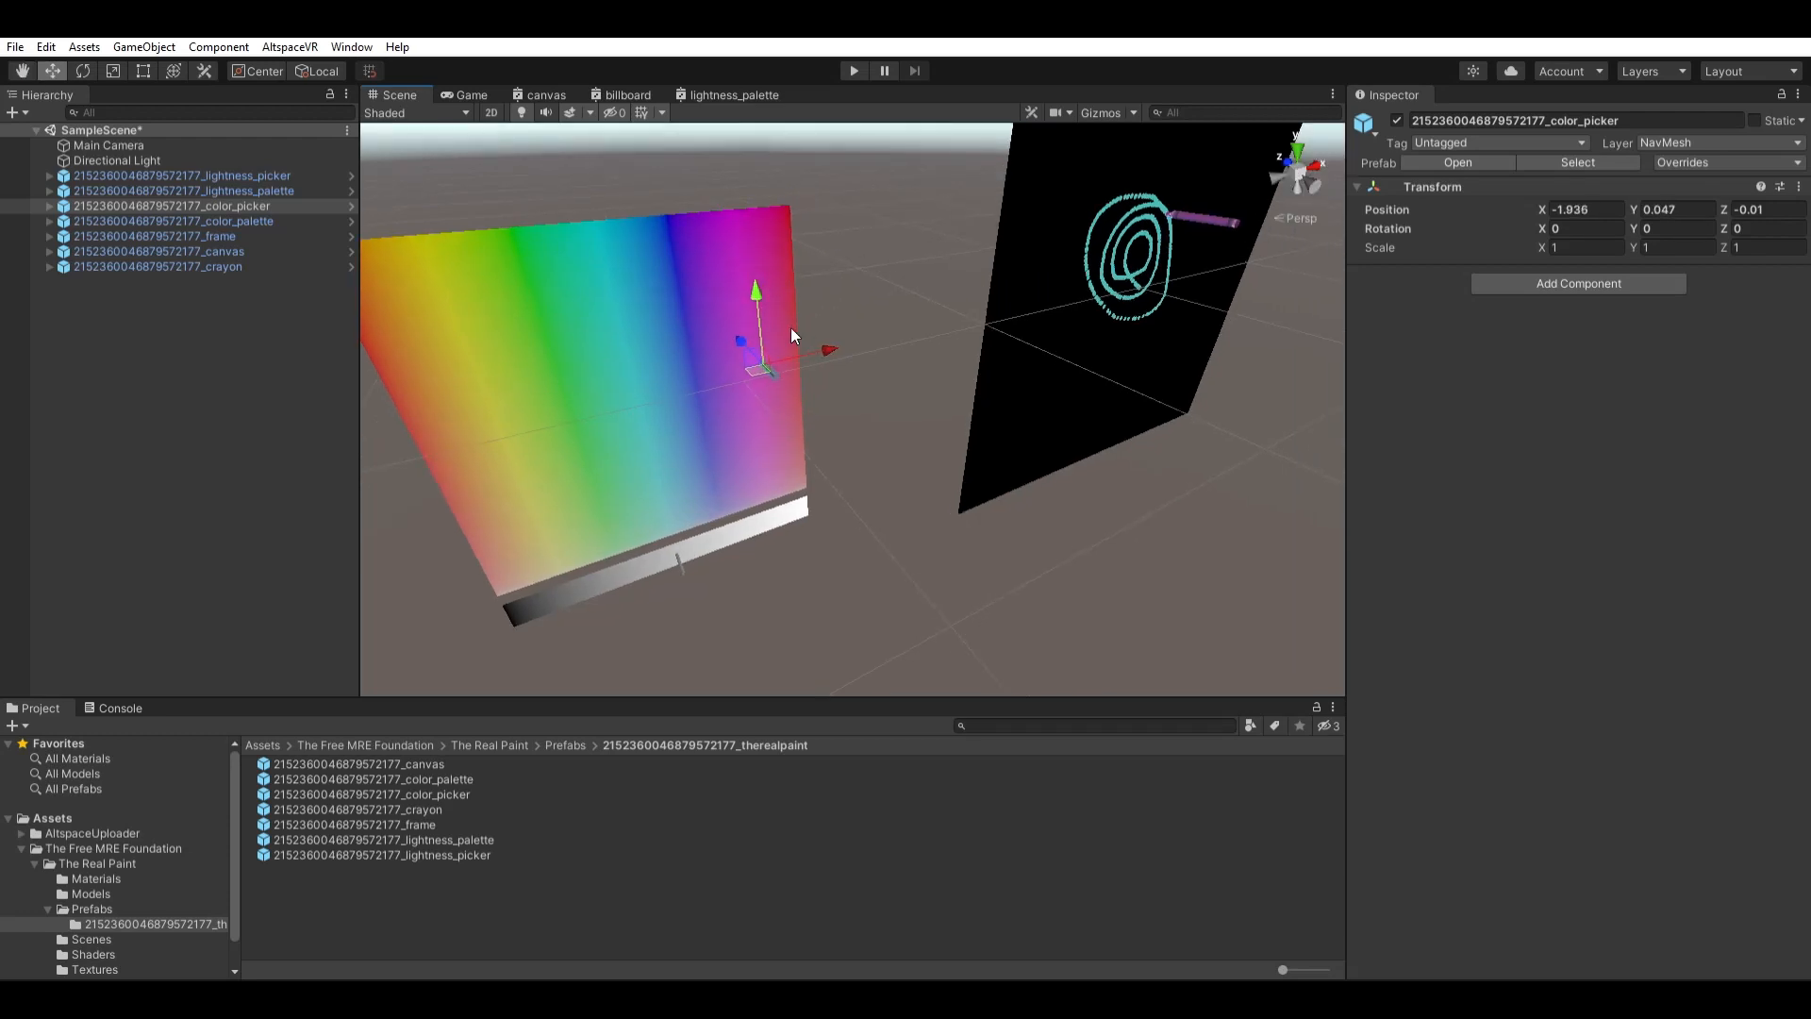
left_click(682, 559)
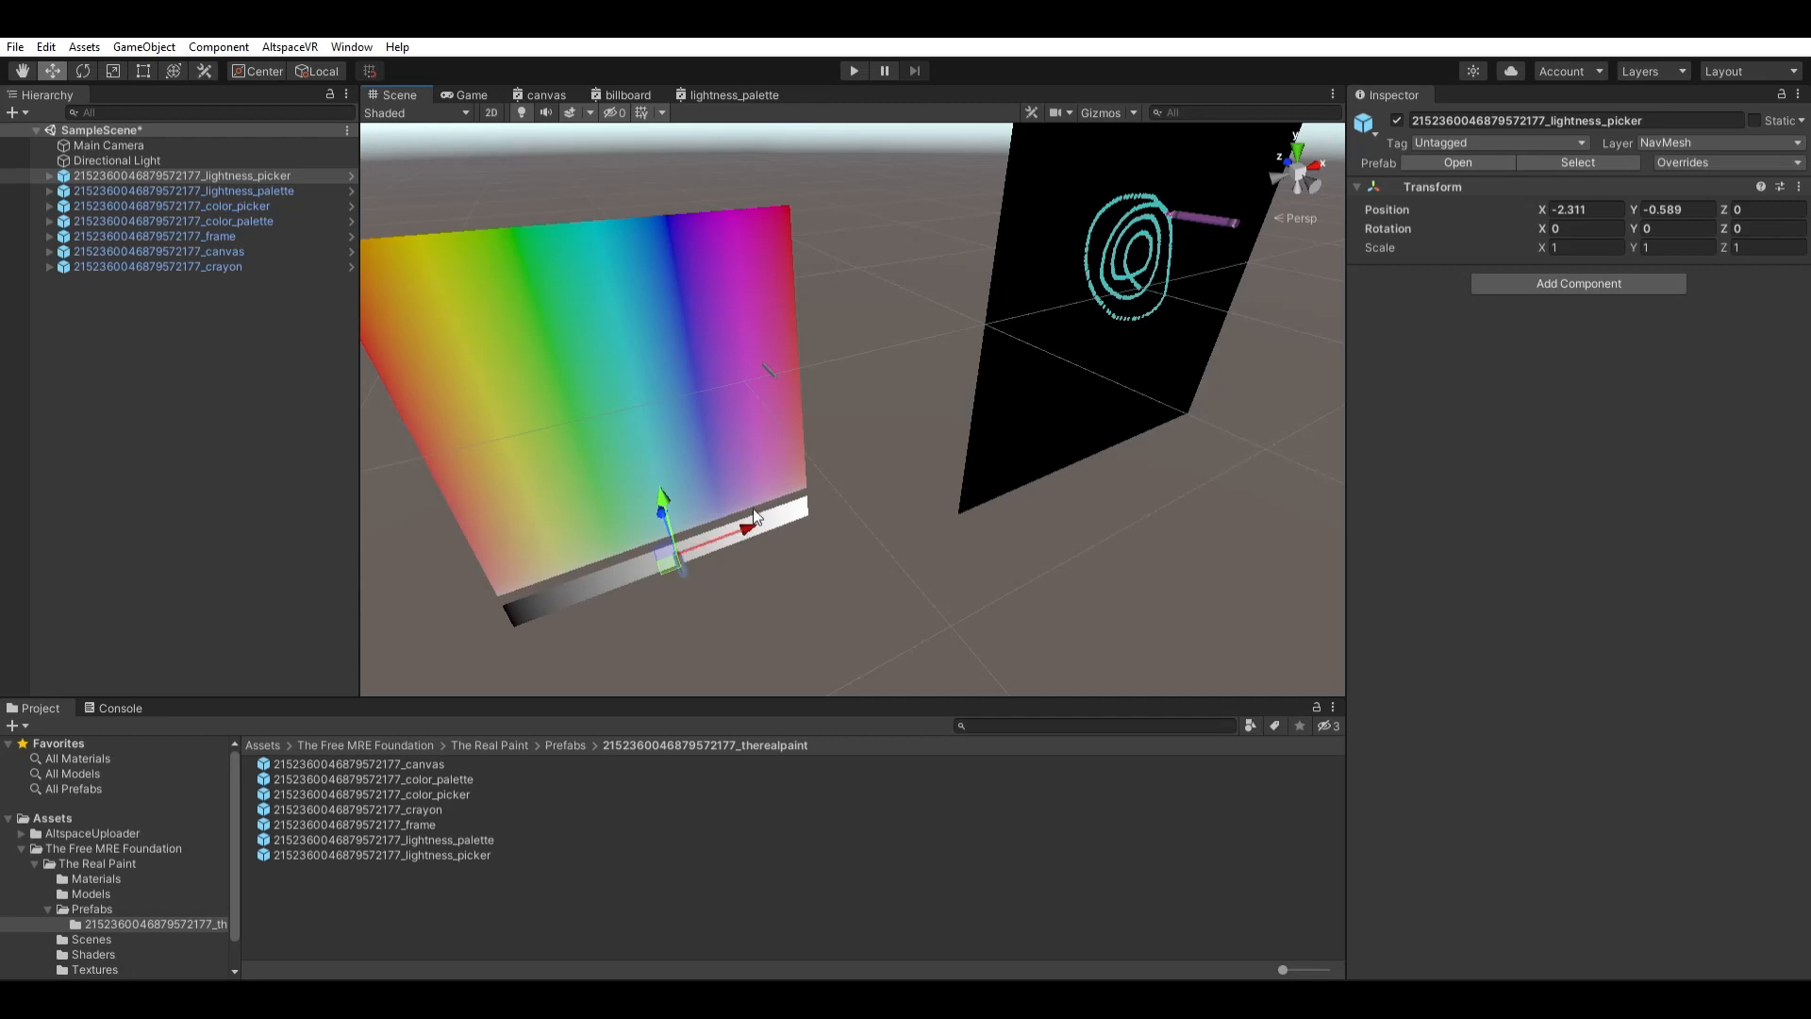
left_click_drag(750, 516, 788, 431)
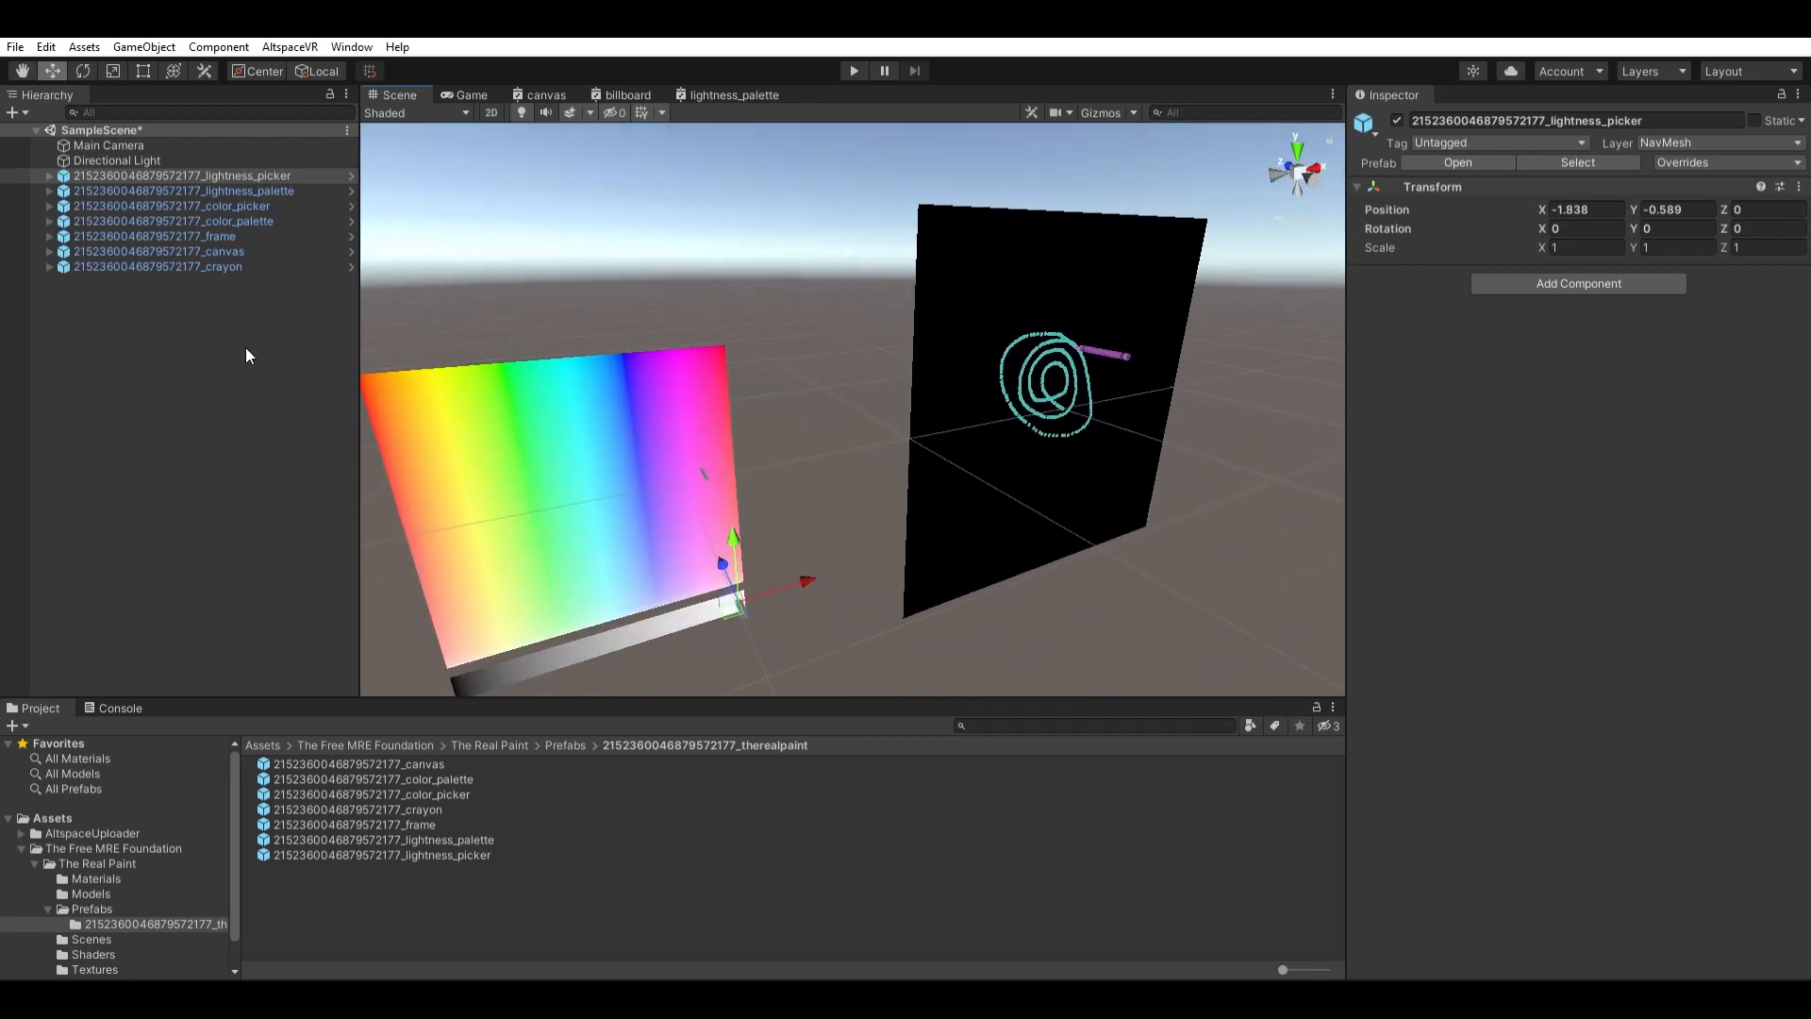
Paint freehand pink loops around the spiral with the crayon, ending at about X -0.411, Y -0.294.
left_click(250, 266)
mouse_move(1098, 327)
left_mouse_down()
mouse_move(965, 390)
mouse_move(1028, 309)
mouse_move(1076, 313)
mouse_move(1010, 416)
mouse_move(1019, 468)
left_mouse_up()
right_click_drag(1019, 480, 1027, 475)
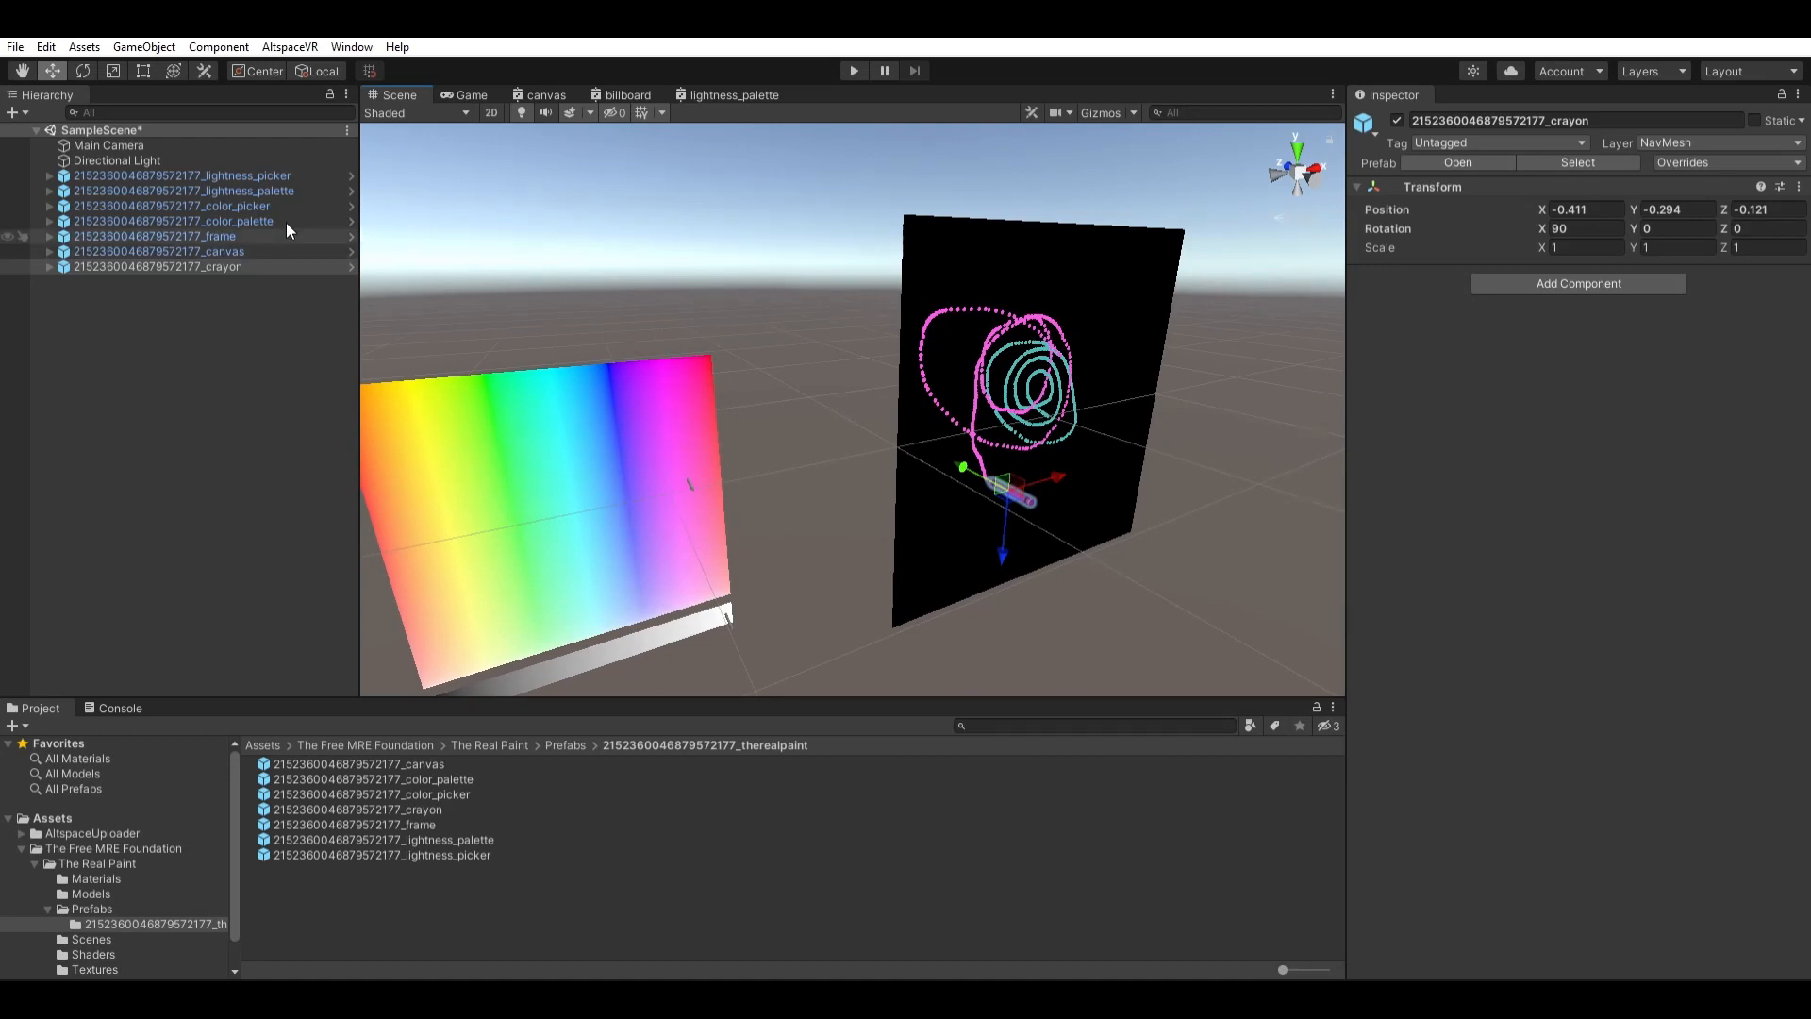
Clear the painting by deactivating and reactivating the canvas object.
left_click(208, 251)
left_click(1397, 119)
left_click(1397, 120)
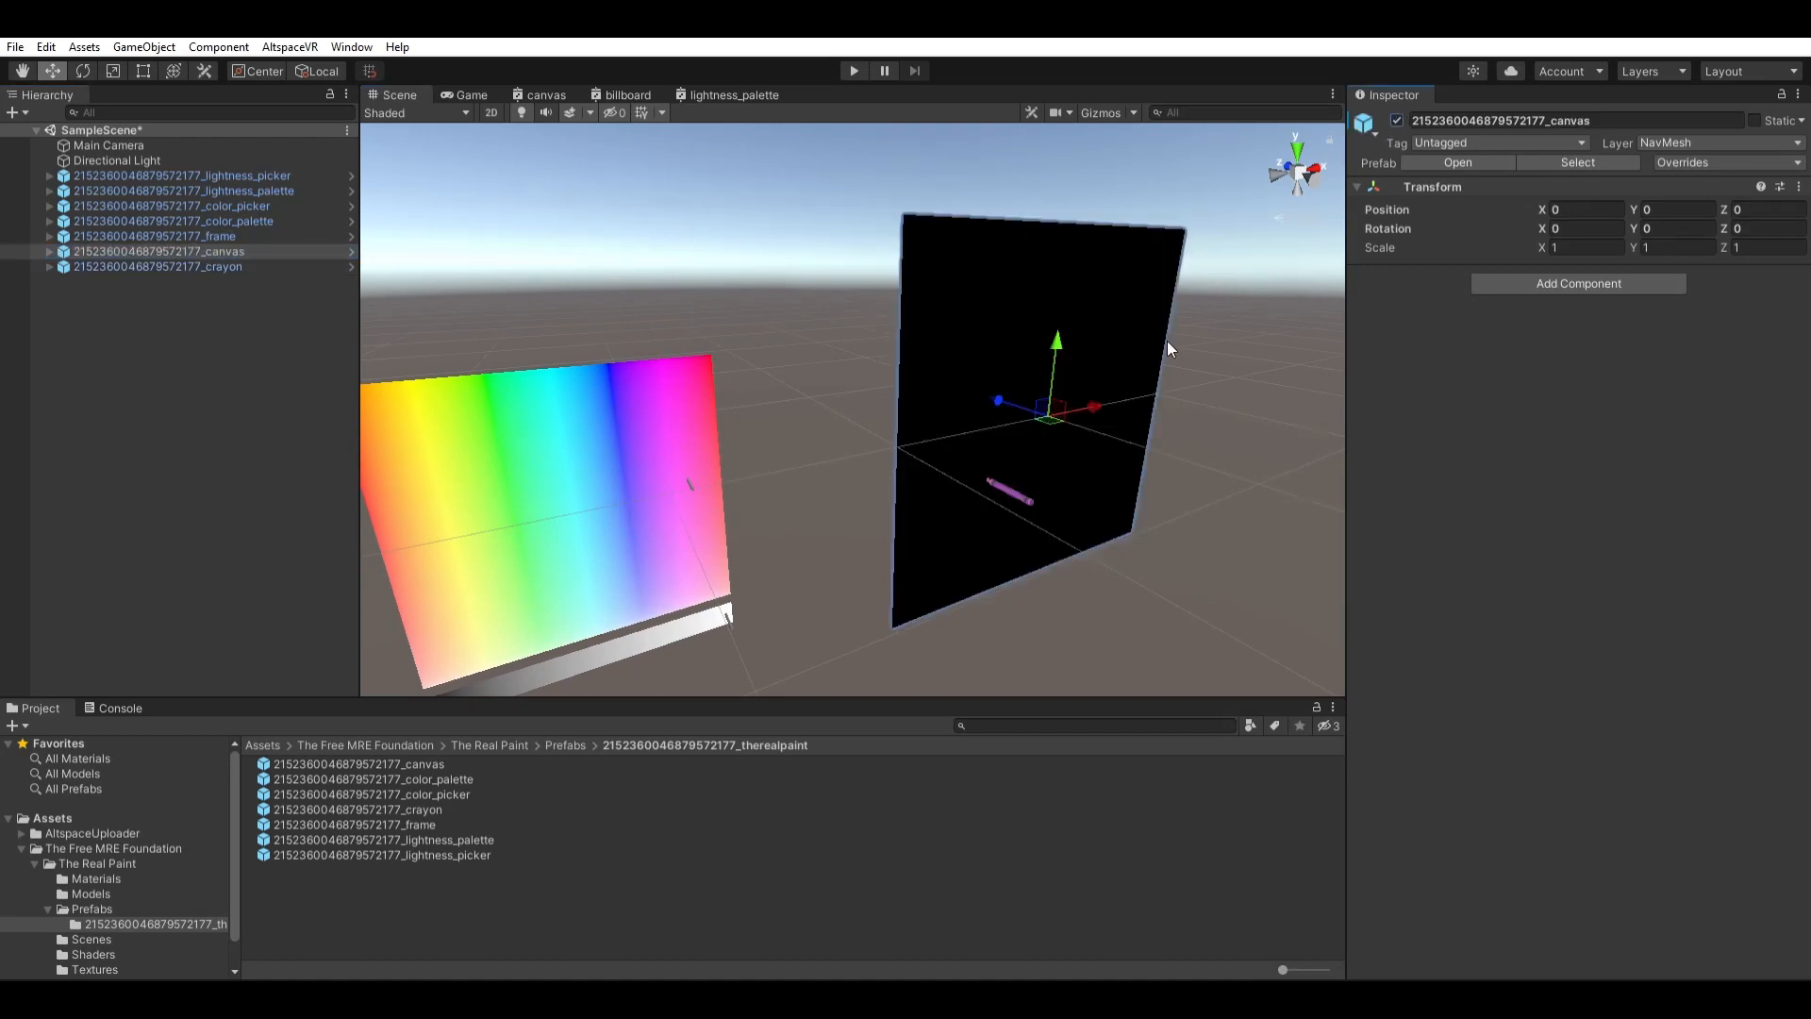
Expand the canvas object down to its Plane and open the Plane material's canvas shader graph.
mouse_move(1168, 344)
left_mouse_down("alt")
mouse_move(1140, 428)
mouse_move(1149, 351)
left_mouse_up("alt")
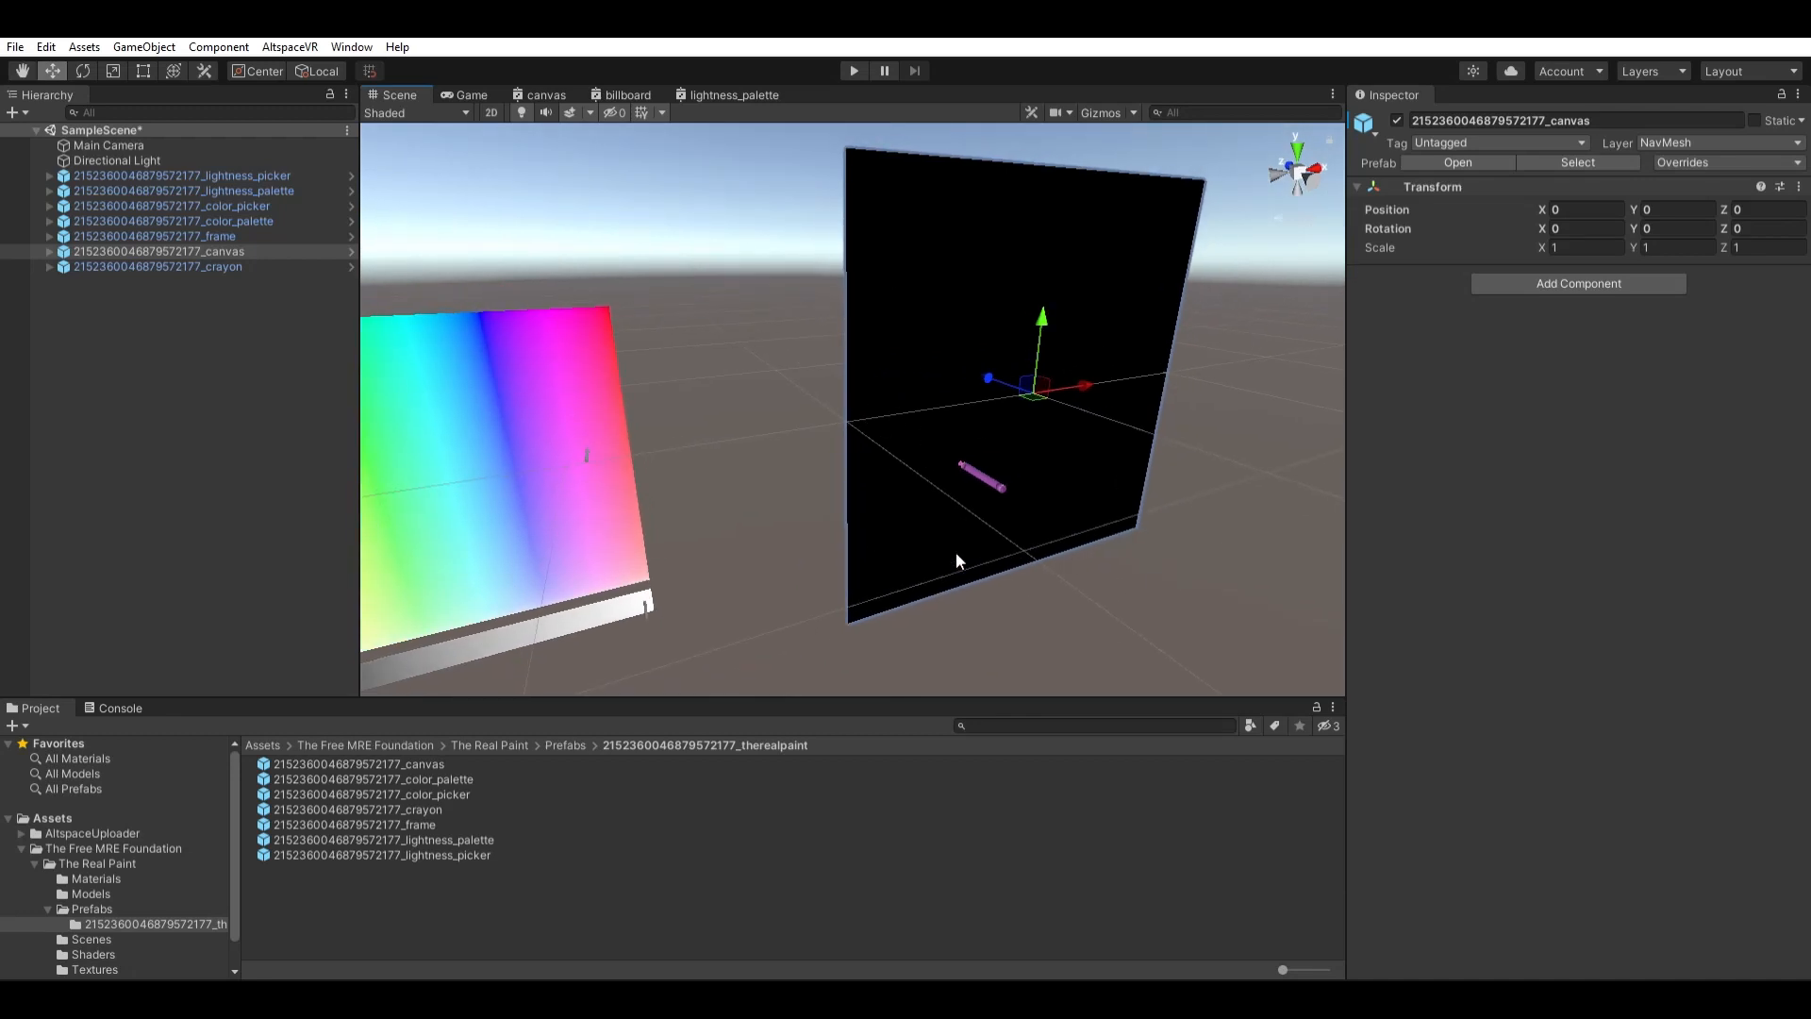
left_click_drag(957, 560, 867, 543, "alt")
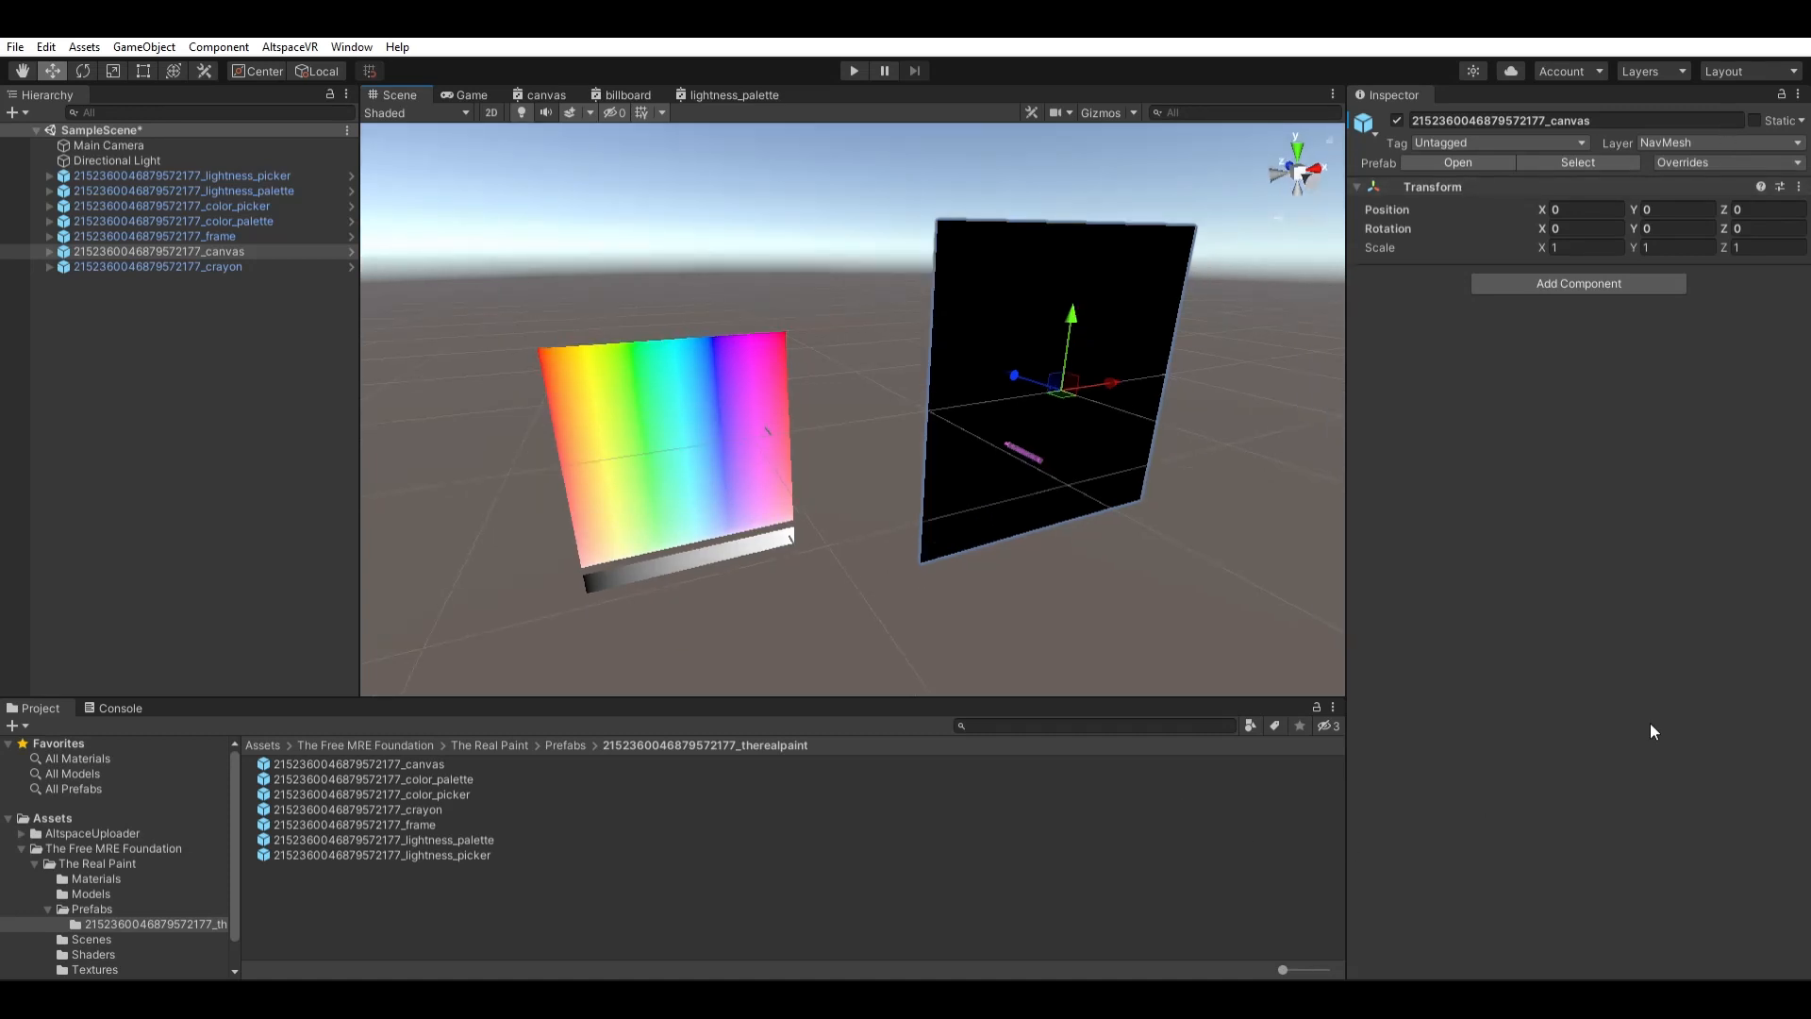
left_click(49, 251)
left_click(63, 267)
left_click(75, 281)
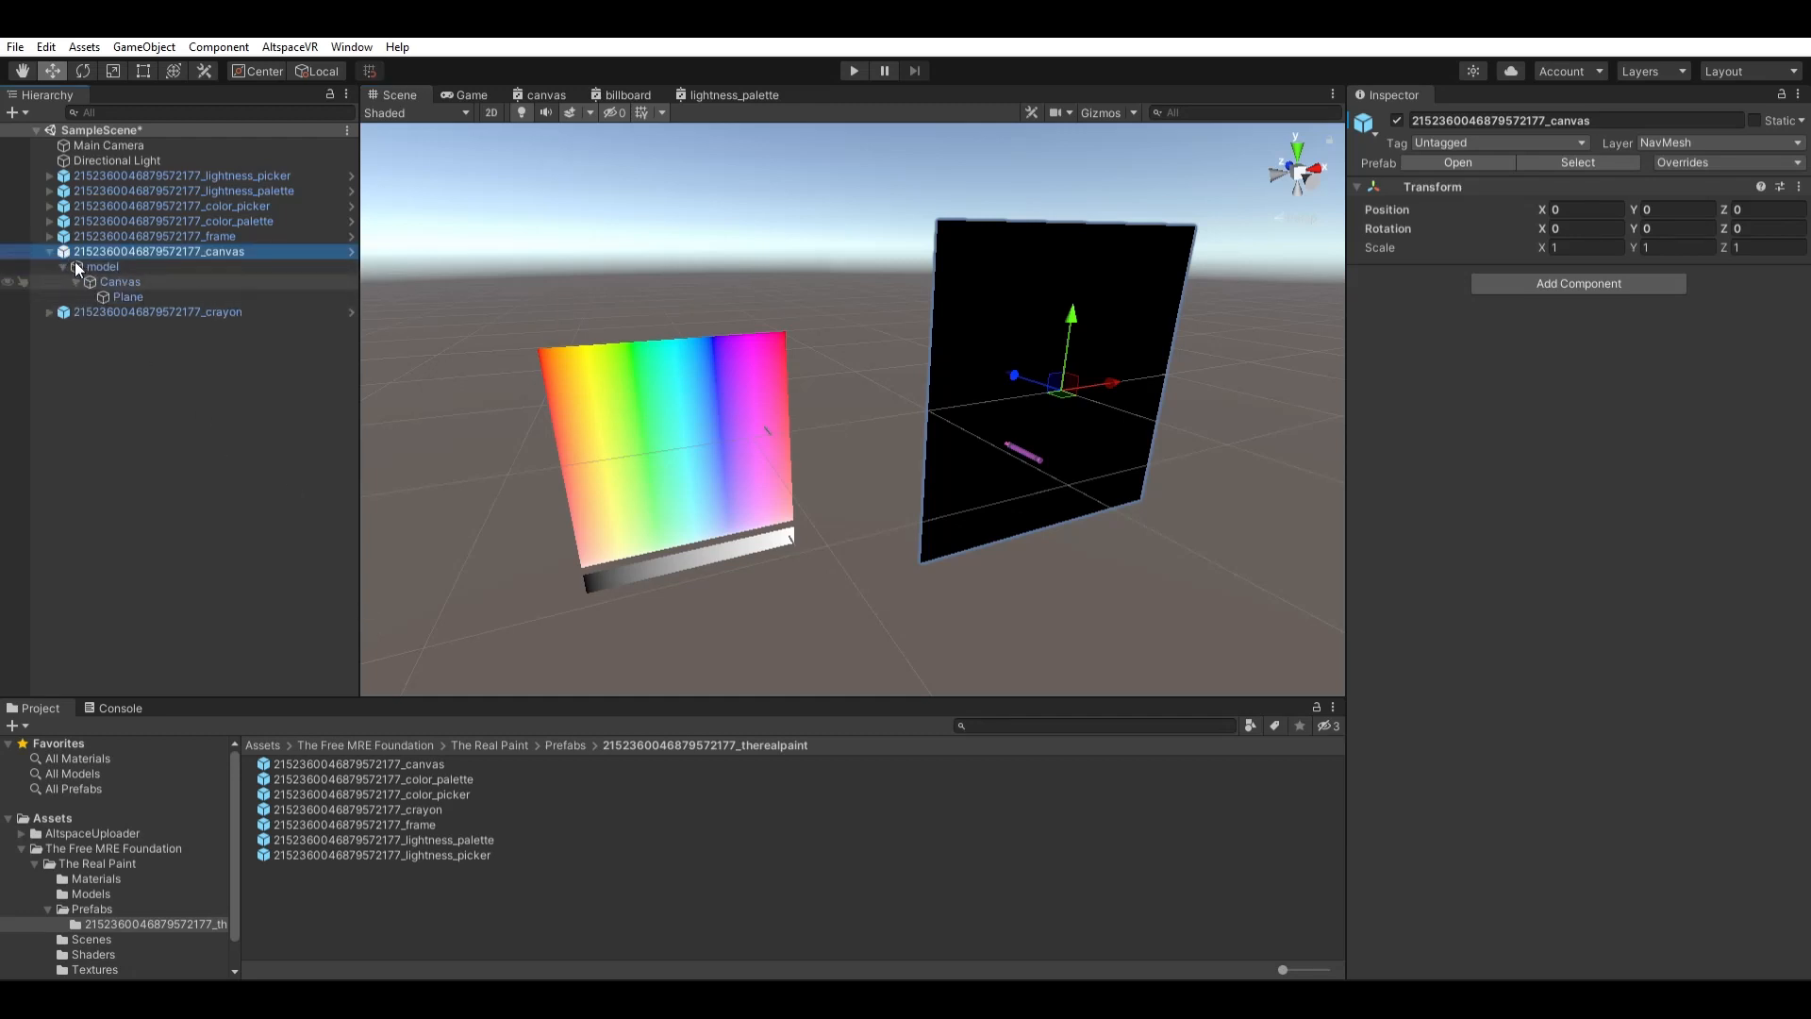
left_click(130, 296)
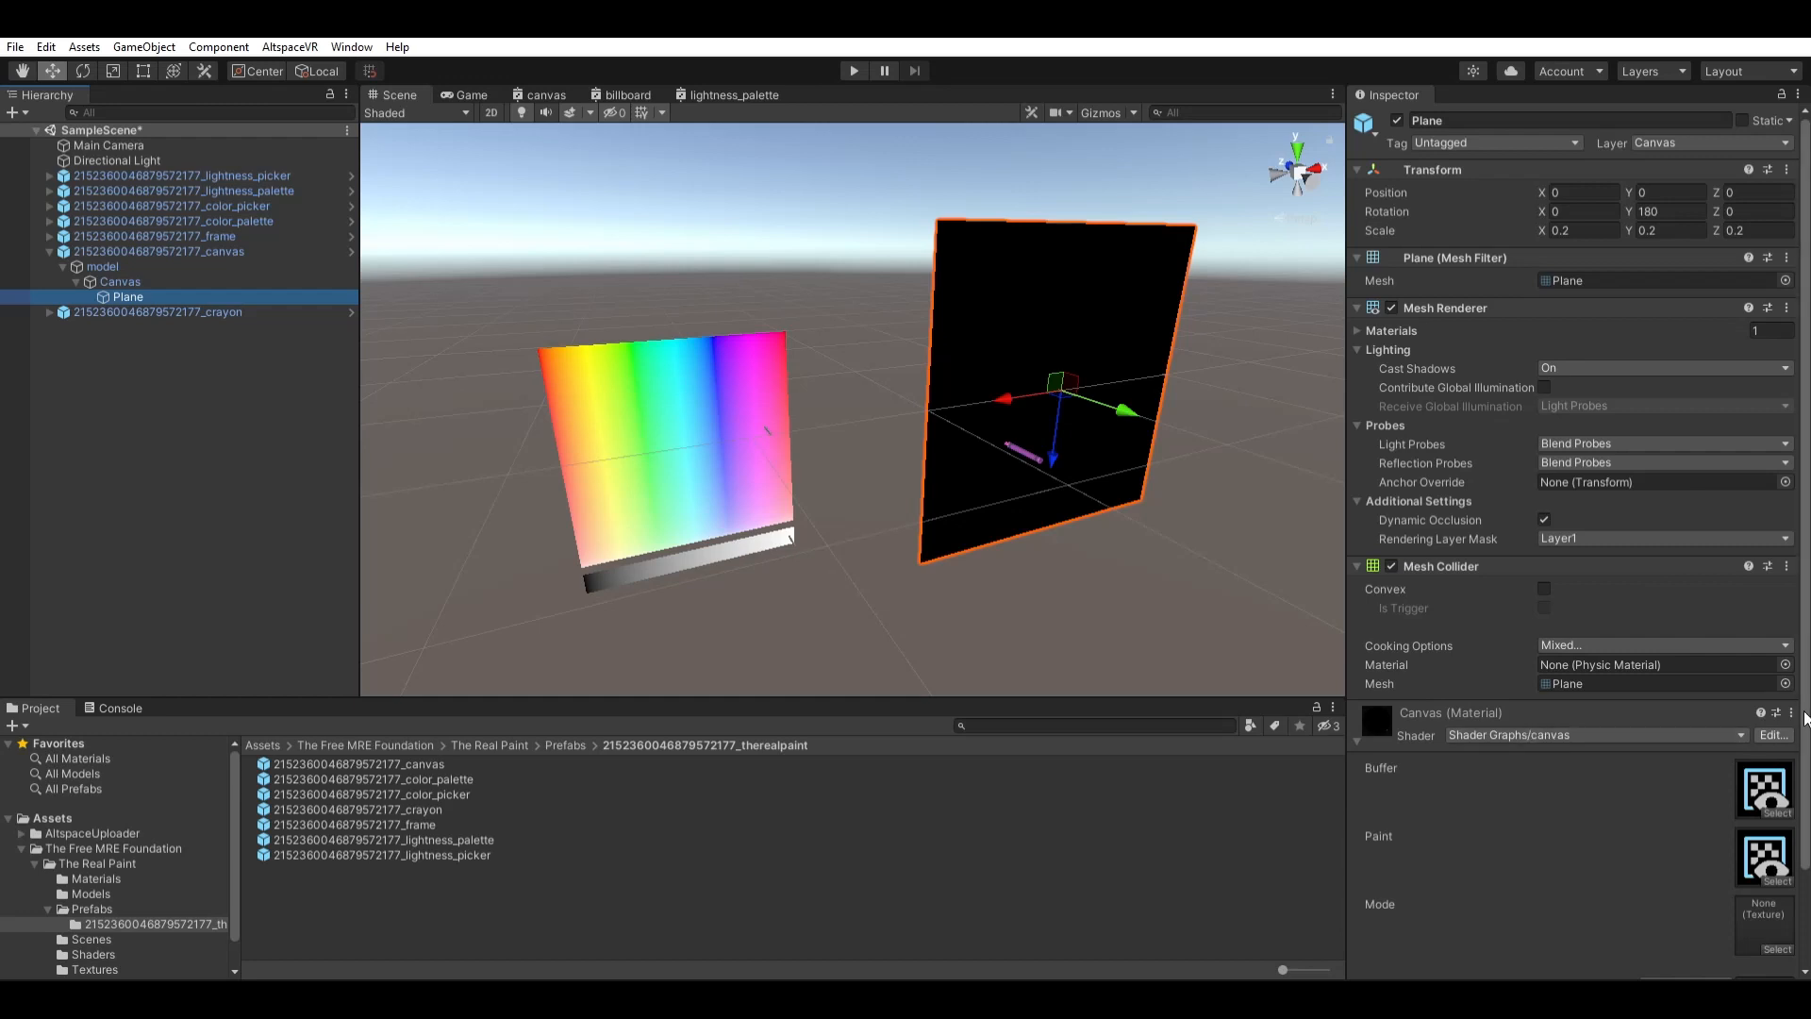
left_click(1774, 734)
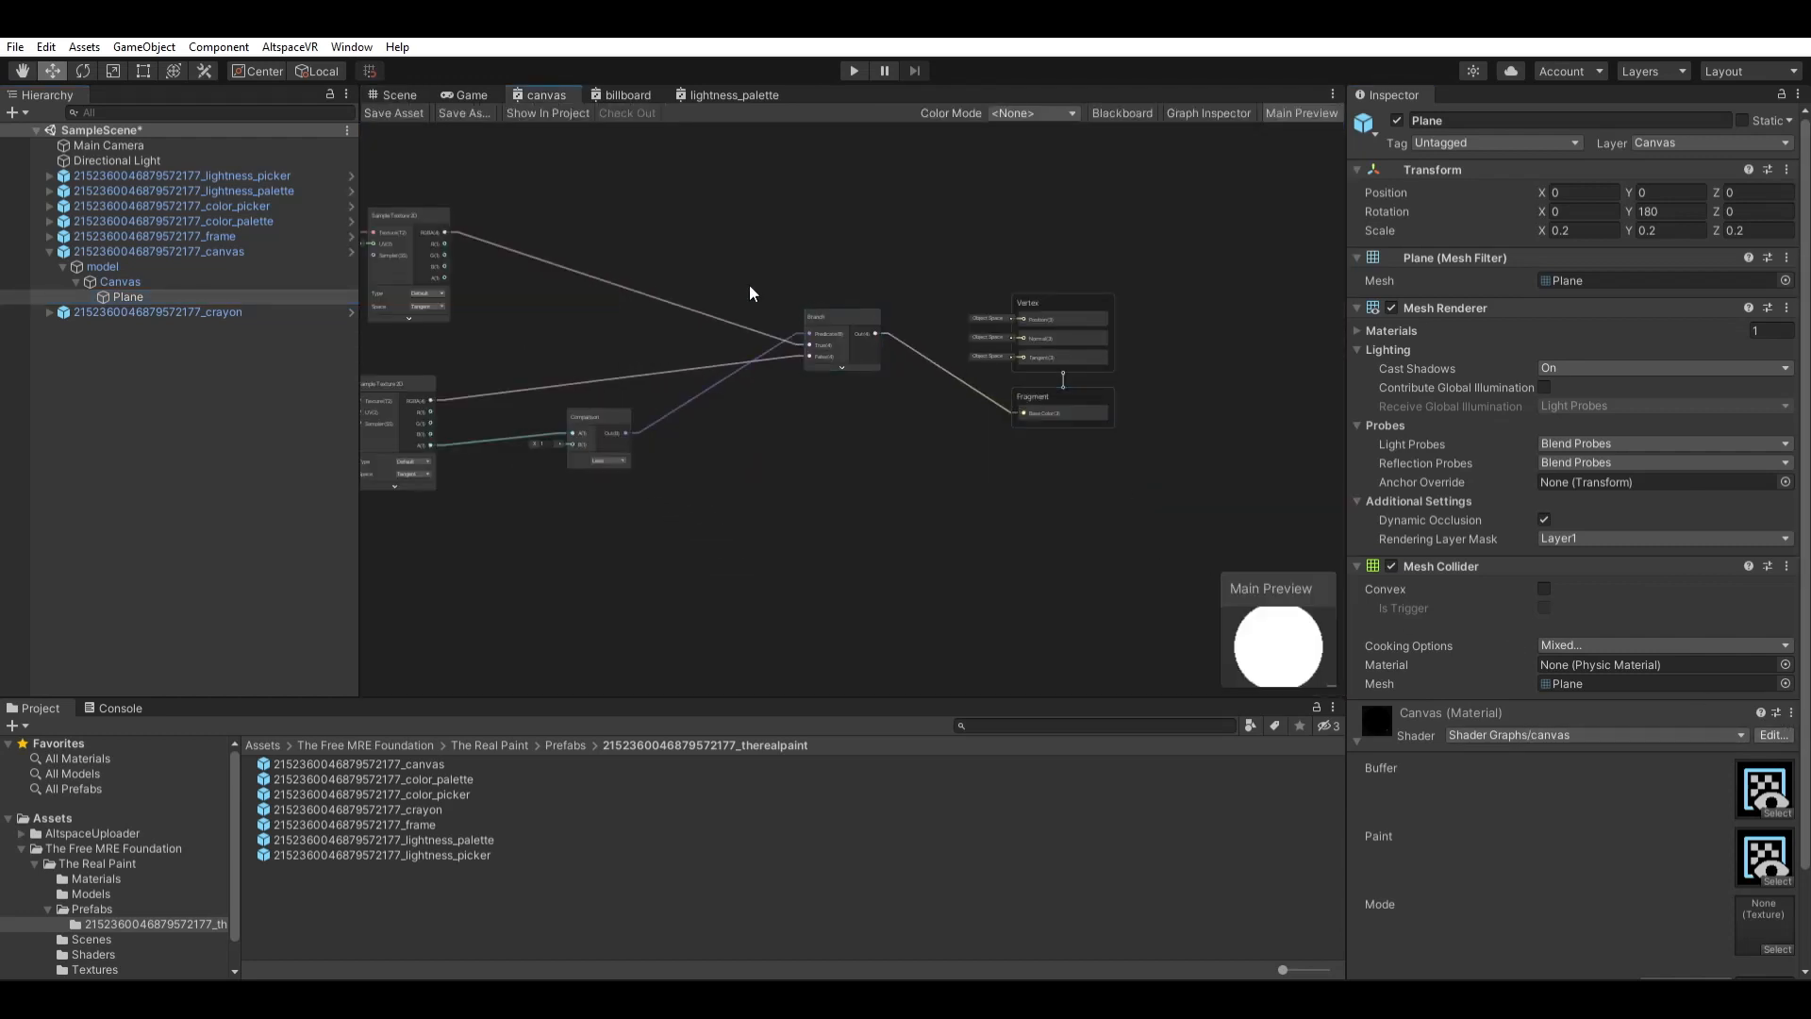
Examine the Buffer and Paint texture sampling nodes and their connections in the canvas shader graph.
scroll(869, 320, "up", 2)
middle_click_drag(750, 294, 845, 336)
scroll(832, 325, "down", 1)
middle_click_drag(638, 360, 671, 360)
scroll(678, 364, "down", 1)
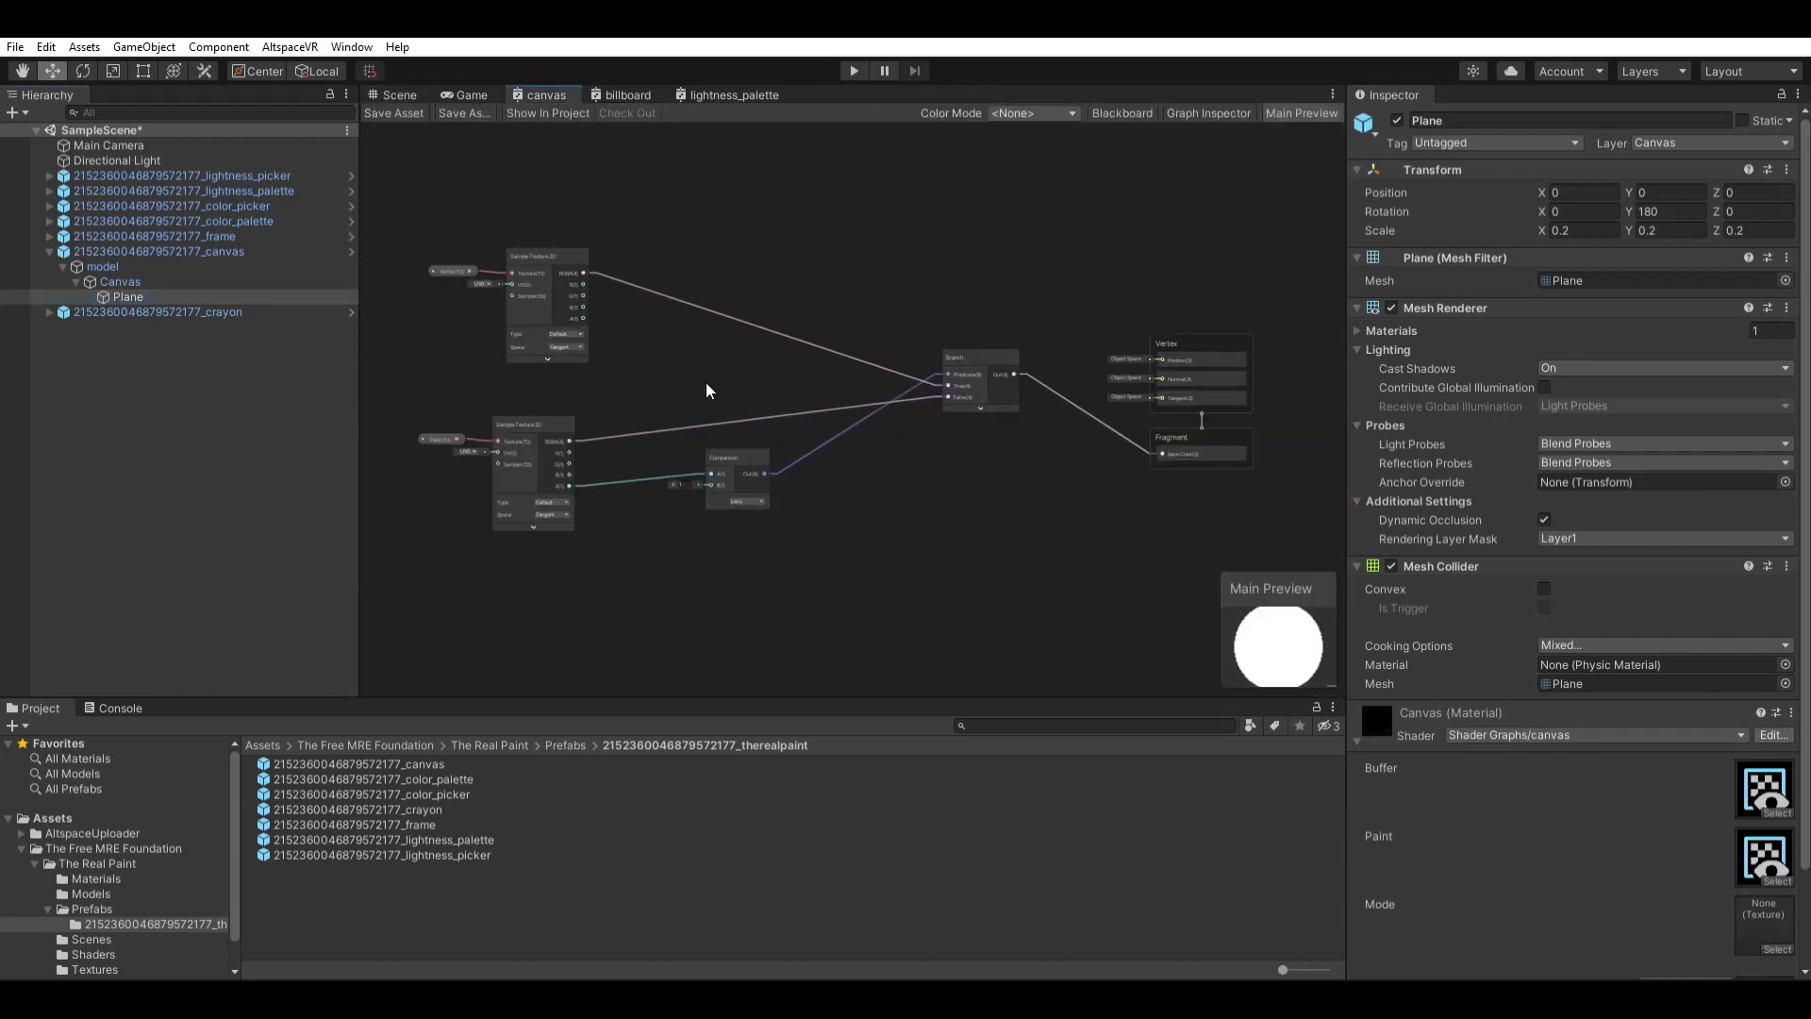
scroll(424, 251, "up", 1)
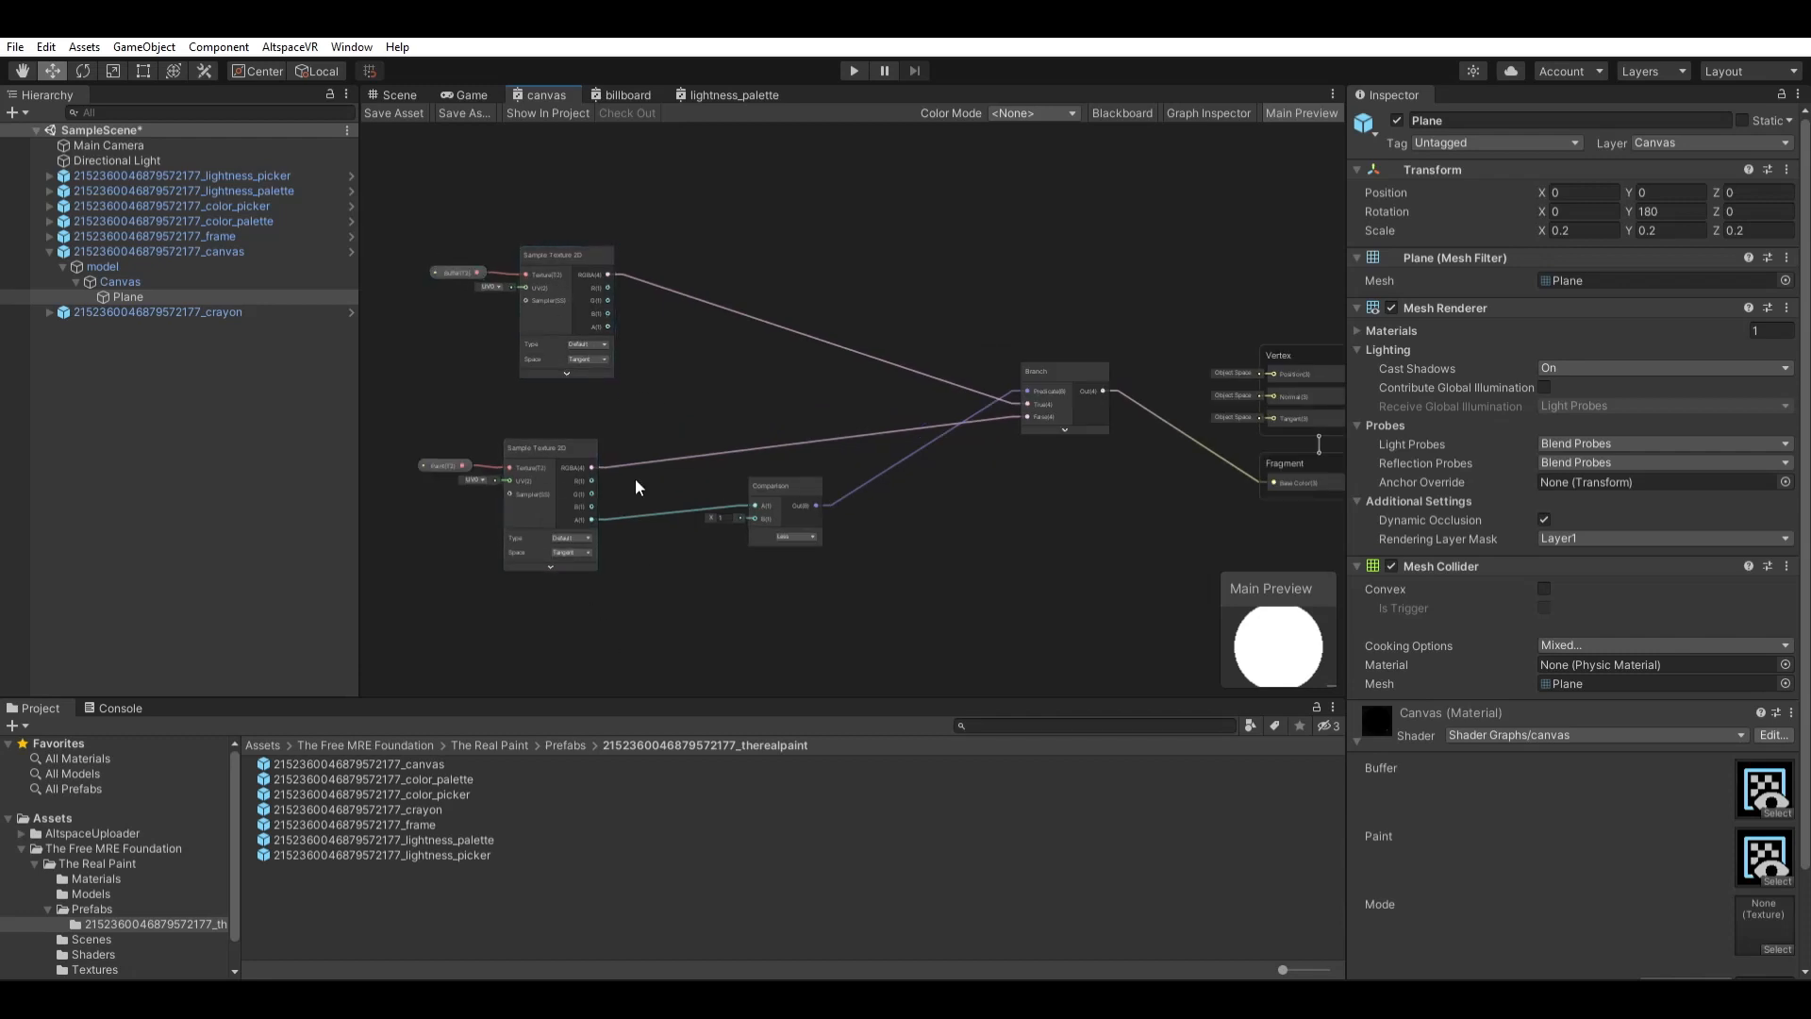
scroll(452, 268, "up", 1)
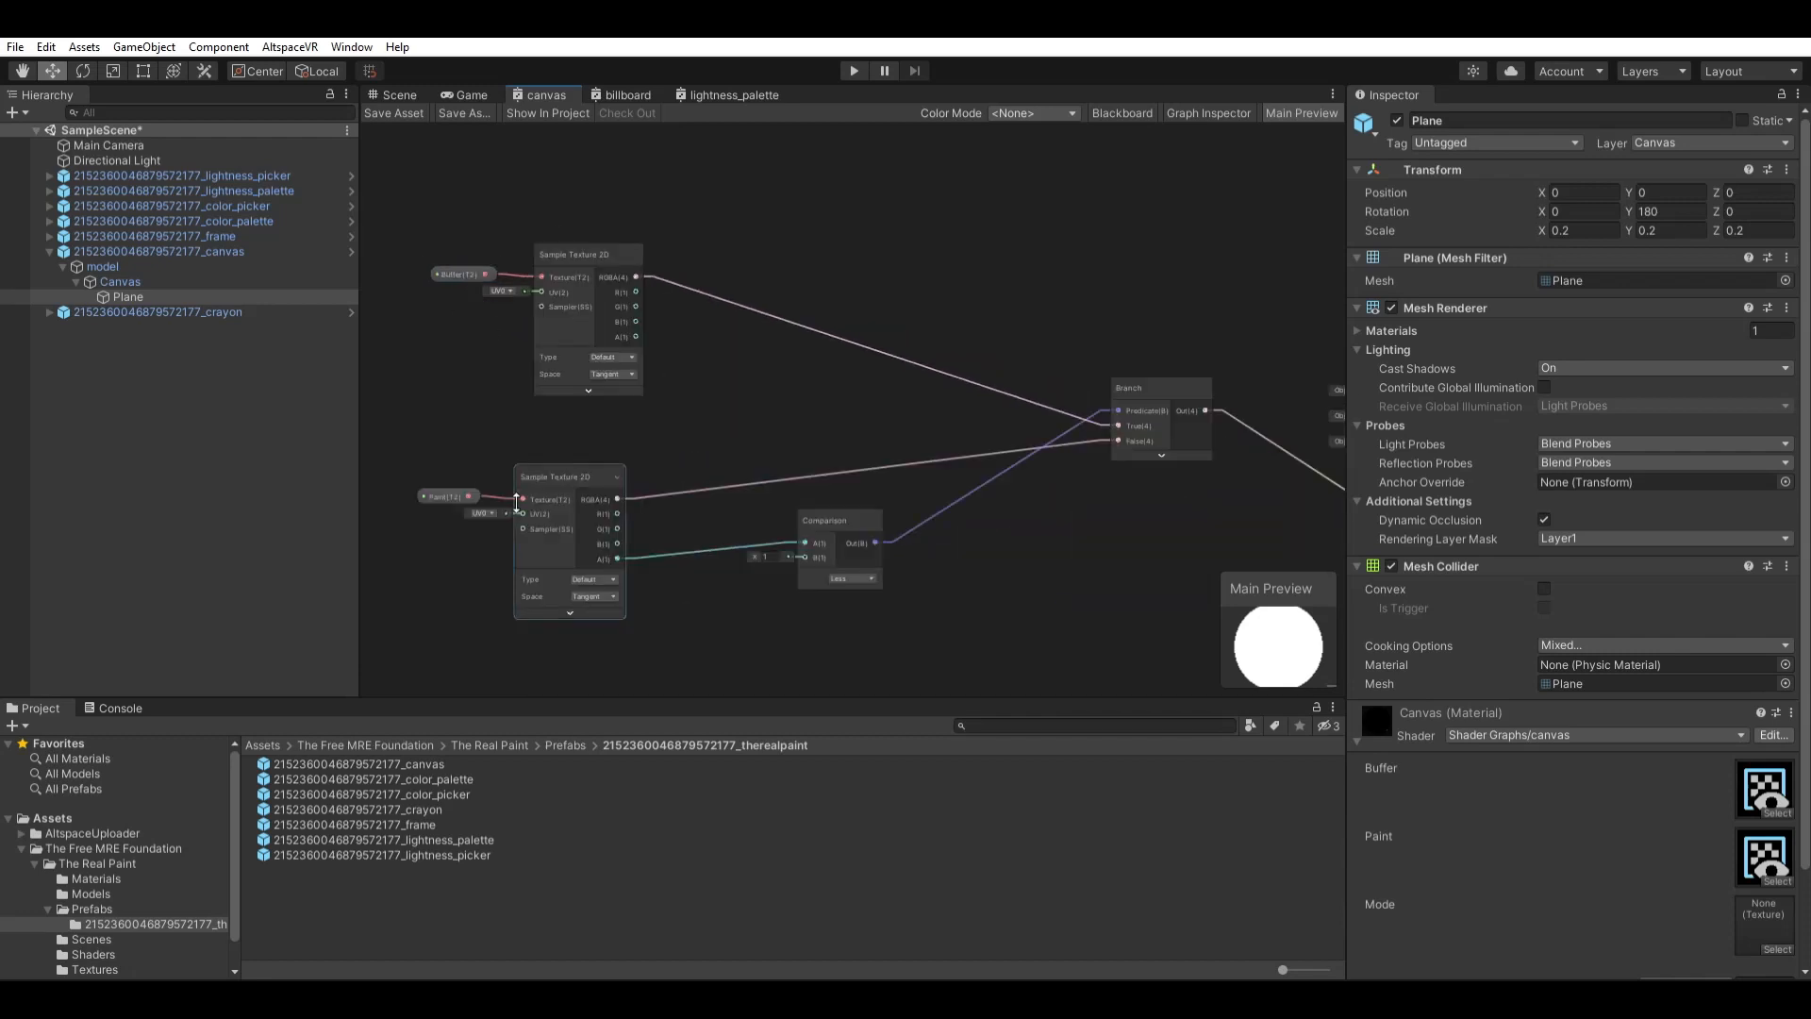
scroll(444, 510, "up", 1)
middle_click_drag(881, 562, 779, 538)
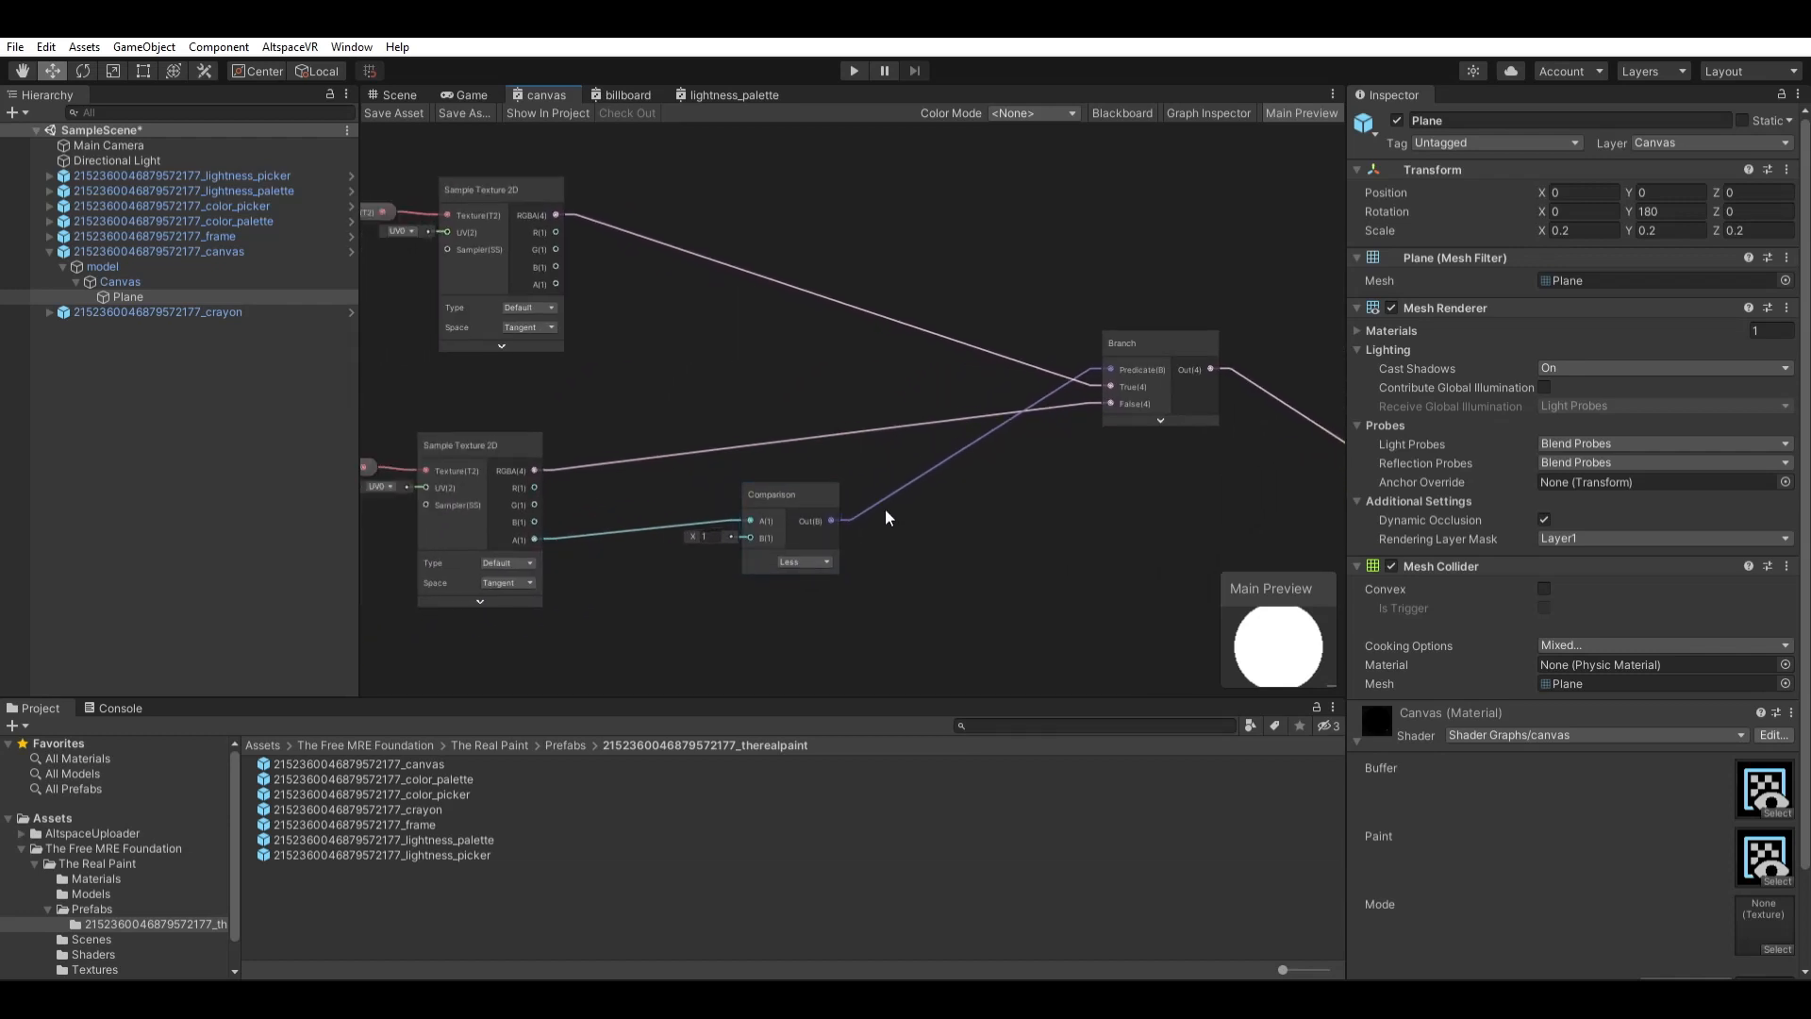
Trace how the Paint texture's alpha passes through Comparison and Branch nodes to the fragment Base Color.
scroll(887, 517, "down", 2)
scroll(635, 490, "up", 2)
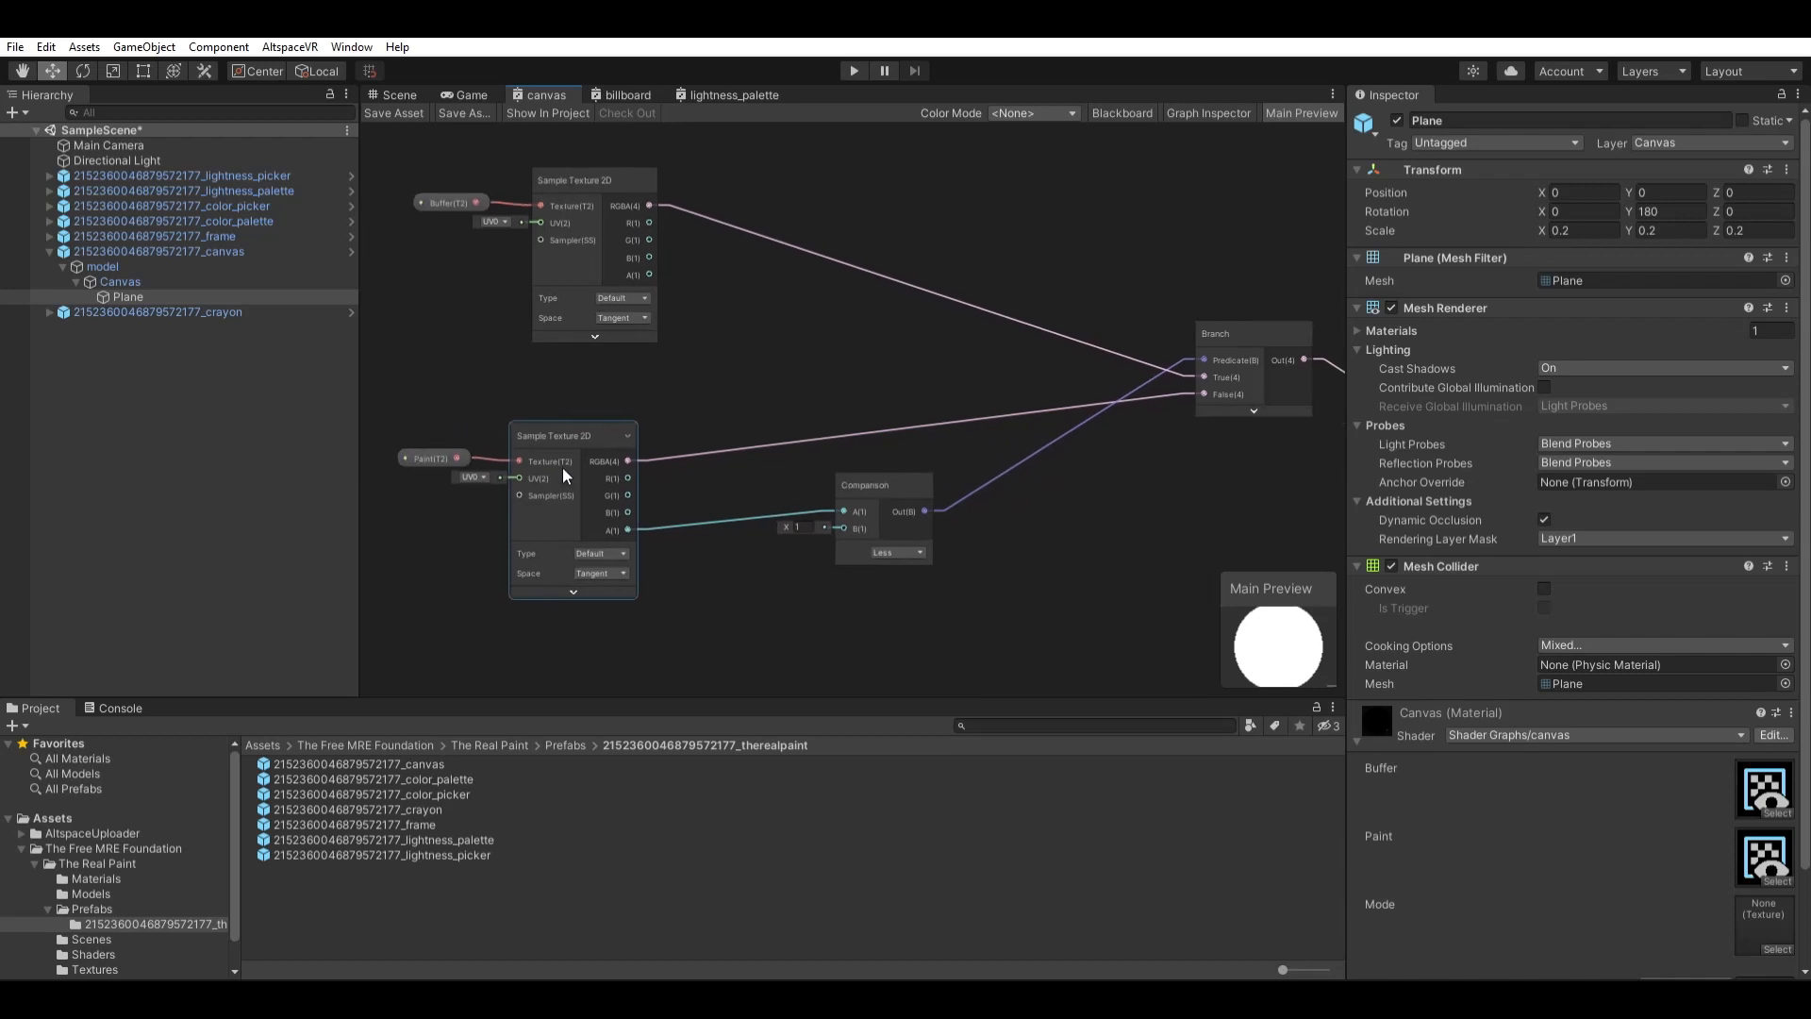
middle_click_drag(566, 476, 554, 489)
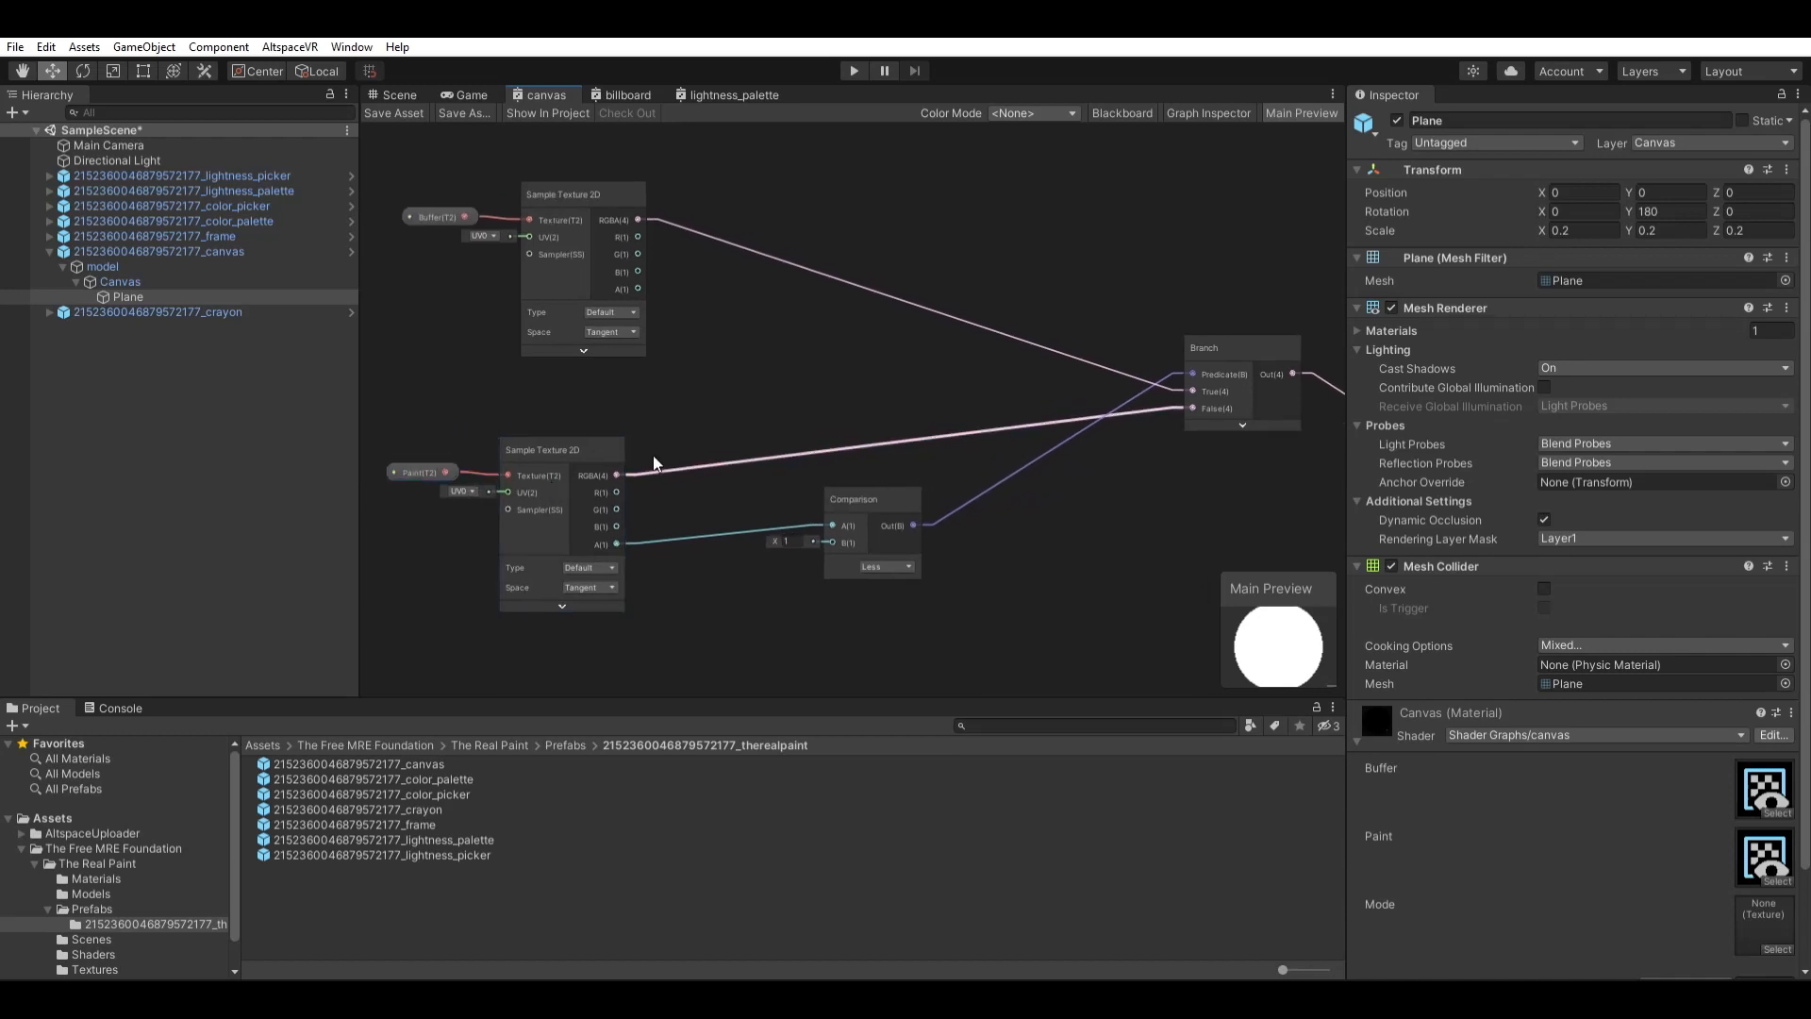
middle_click_drag(934, 517, 852, 545)
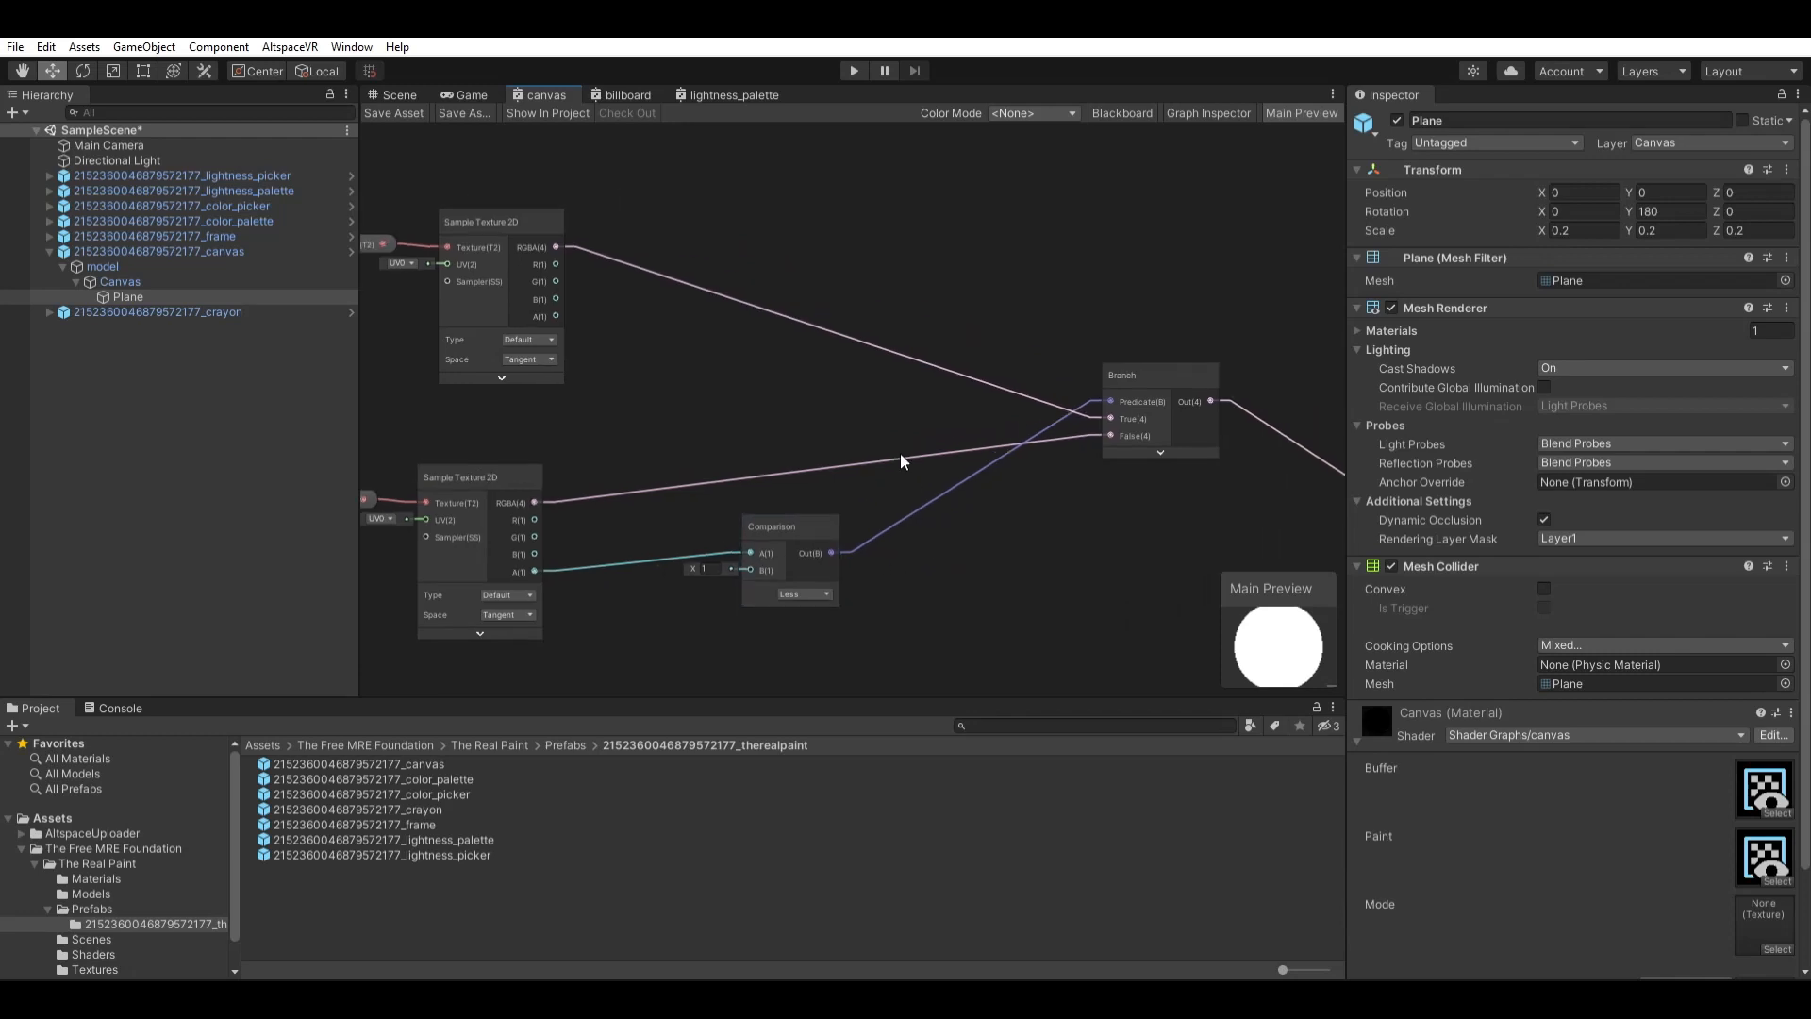
middle_click_drag(752, 384, 764, 375)
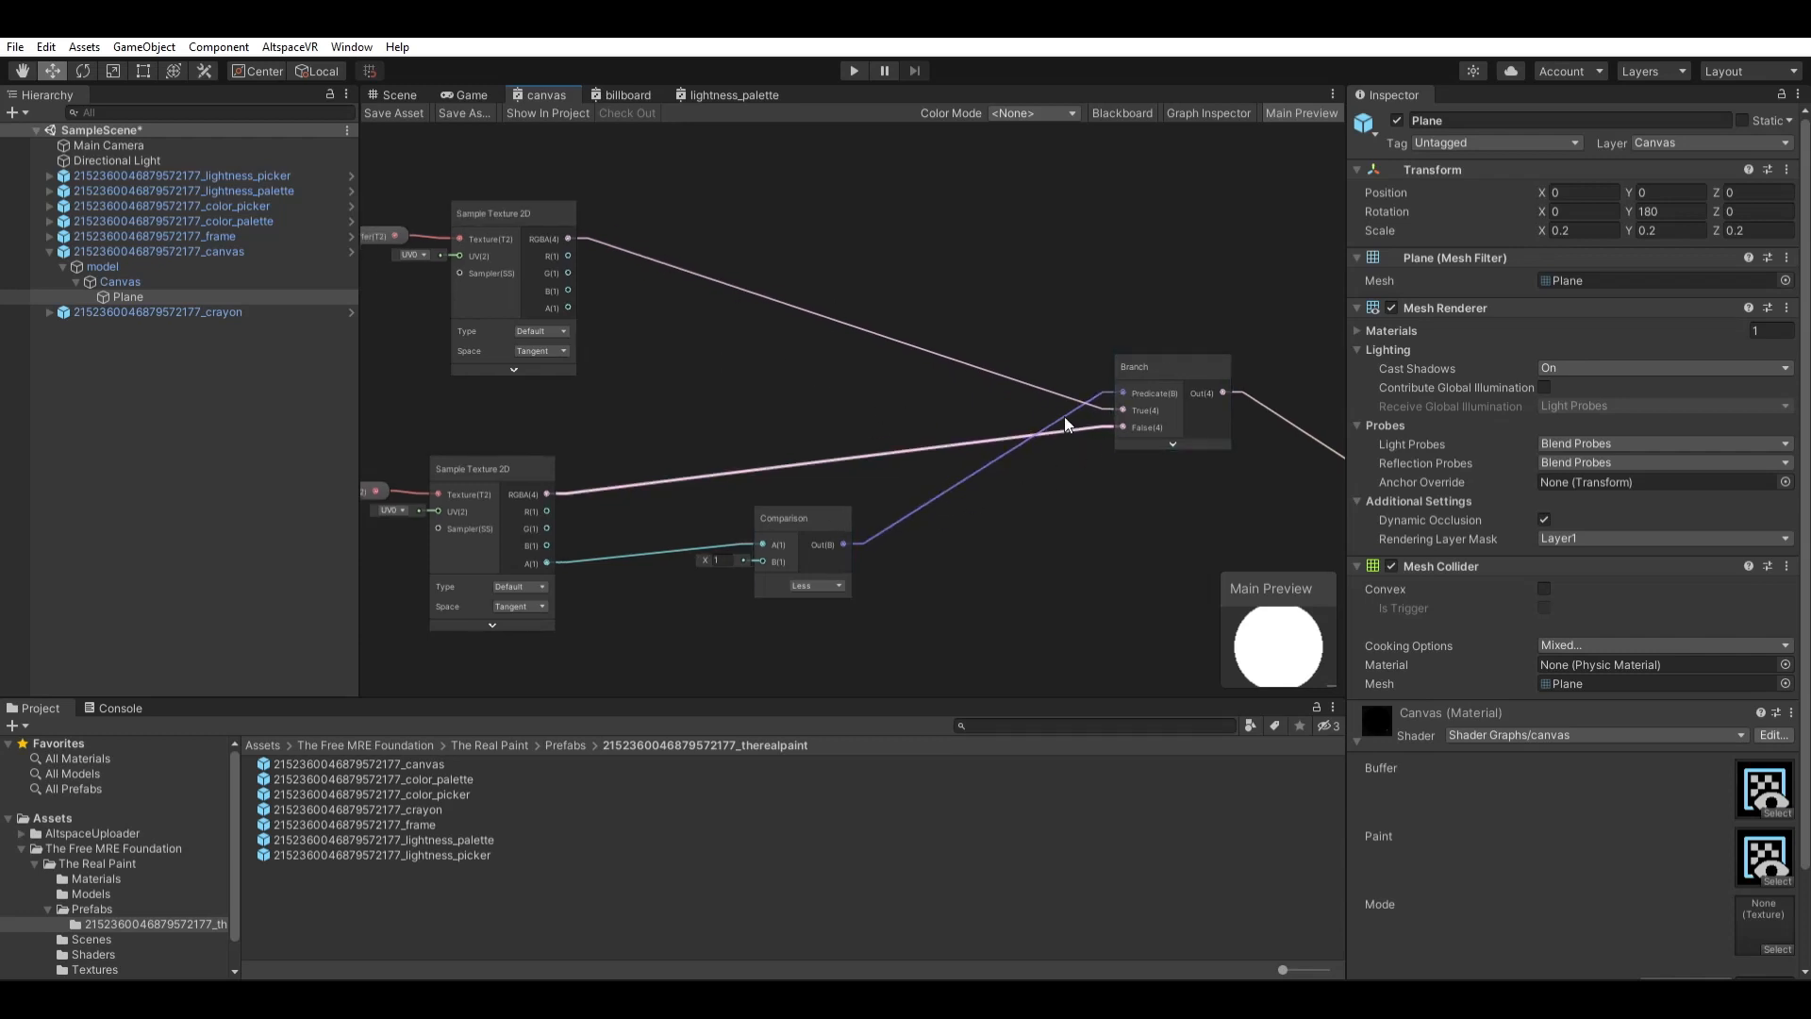
middle_click_drag(1075, 415, 614, 387)
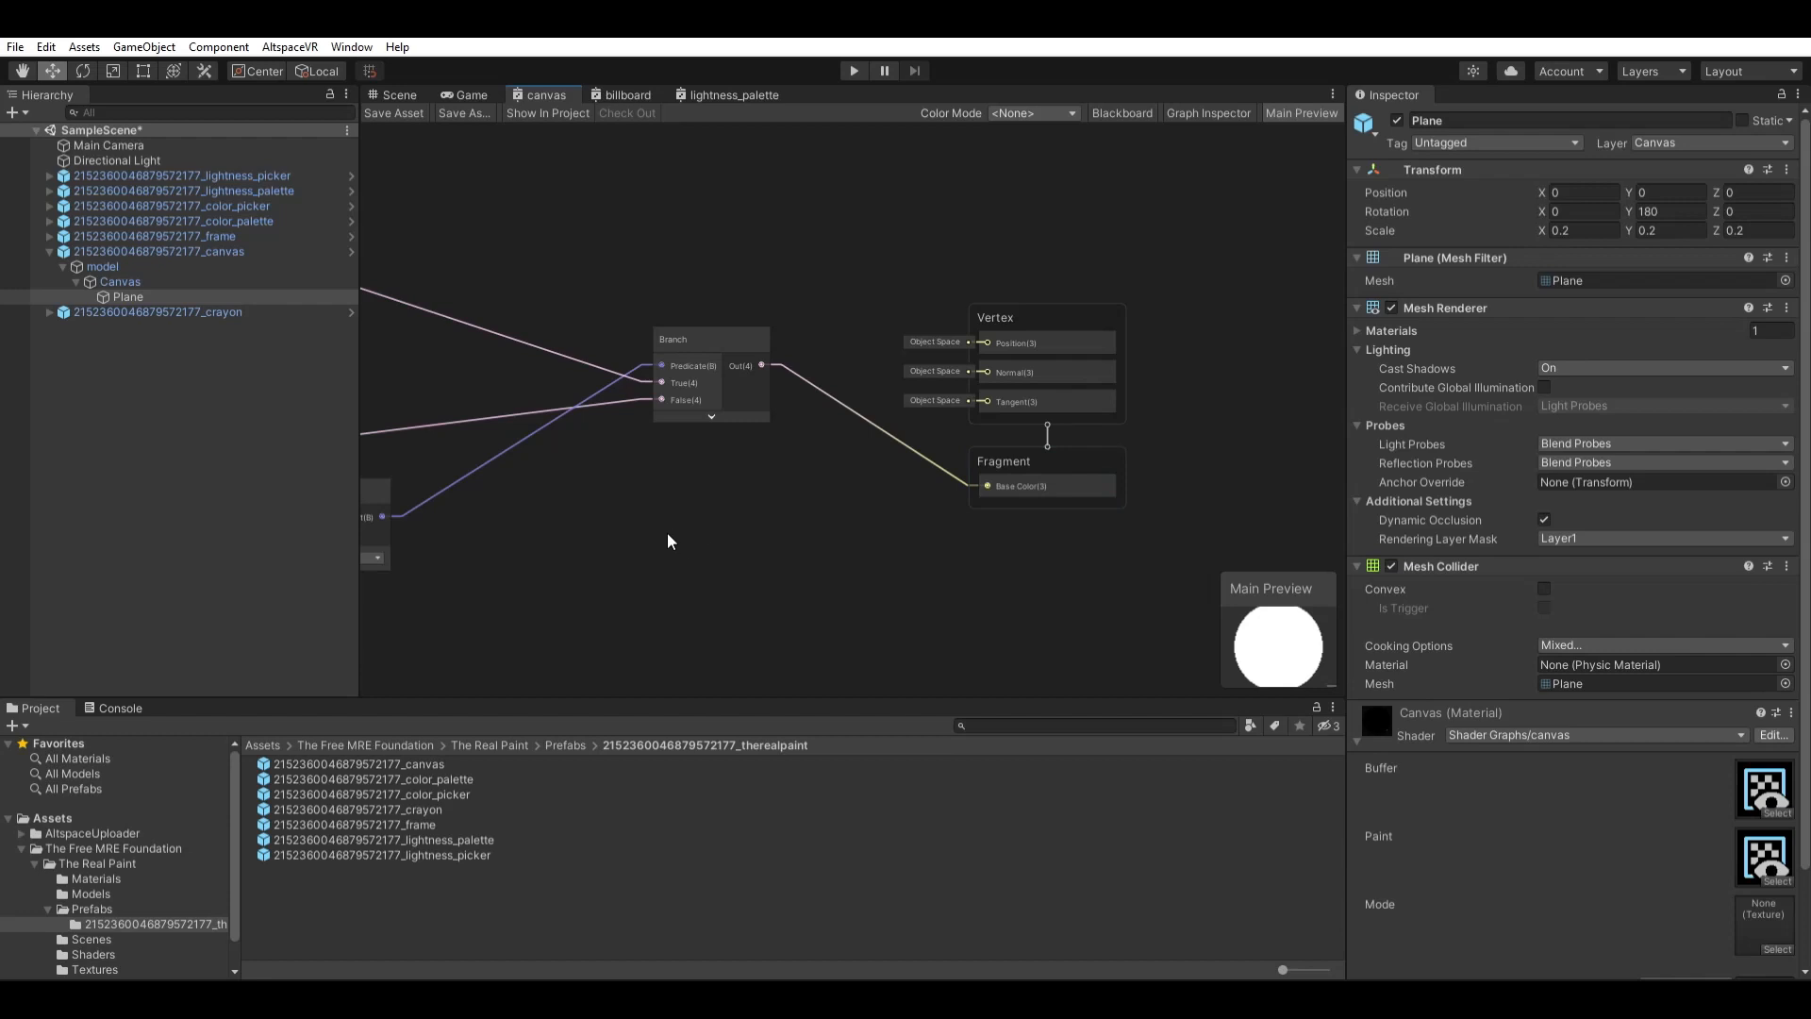
middle_click_drag(667, 537, 1075, 518)
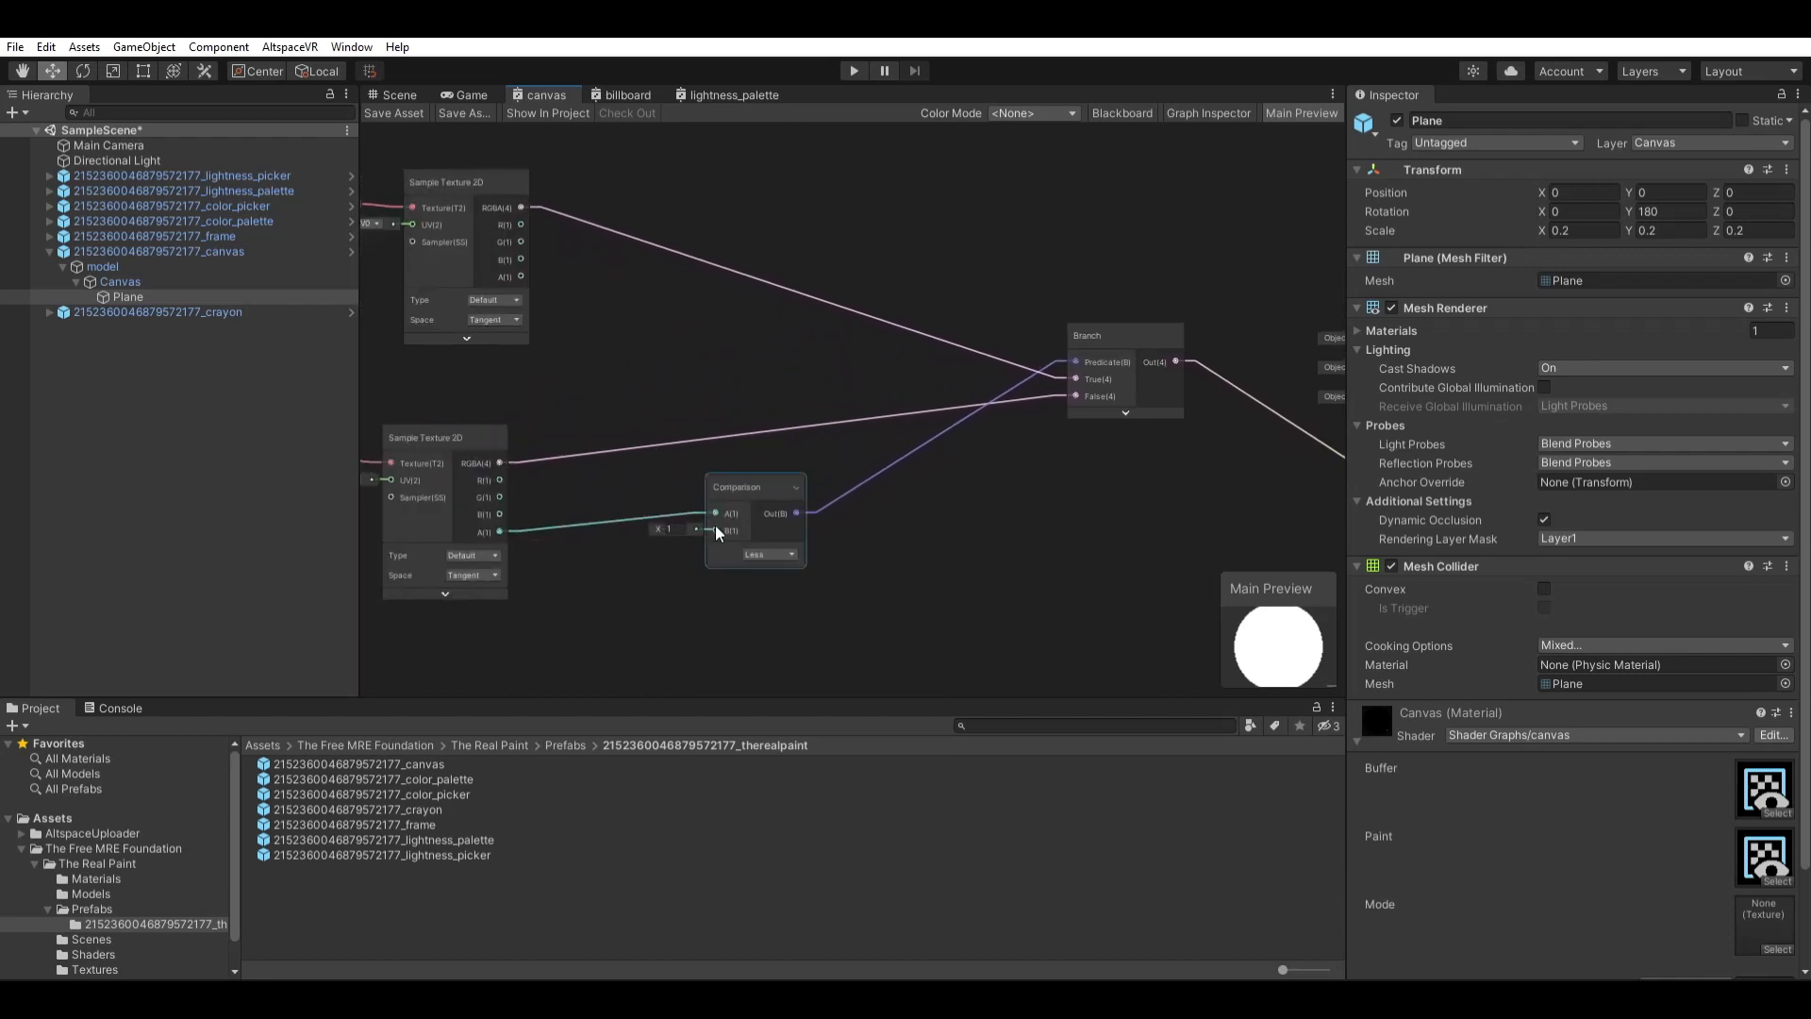
Review the full canvas shader graph from the Buffer and Paint textures through to the Comparison and Branch nodes.
middle_click_drag(607, 331, 643, 357)
scroll(642, 356, "down", 1)
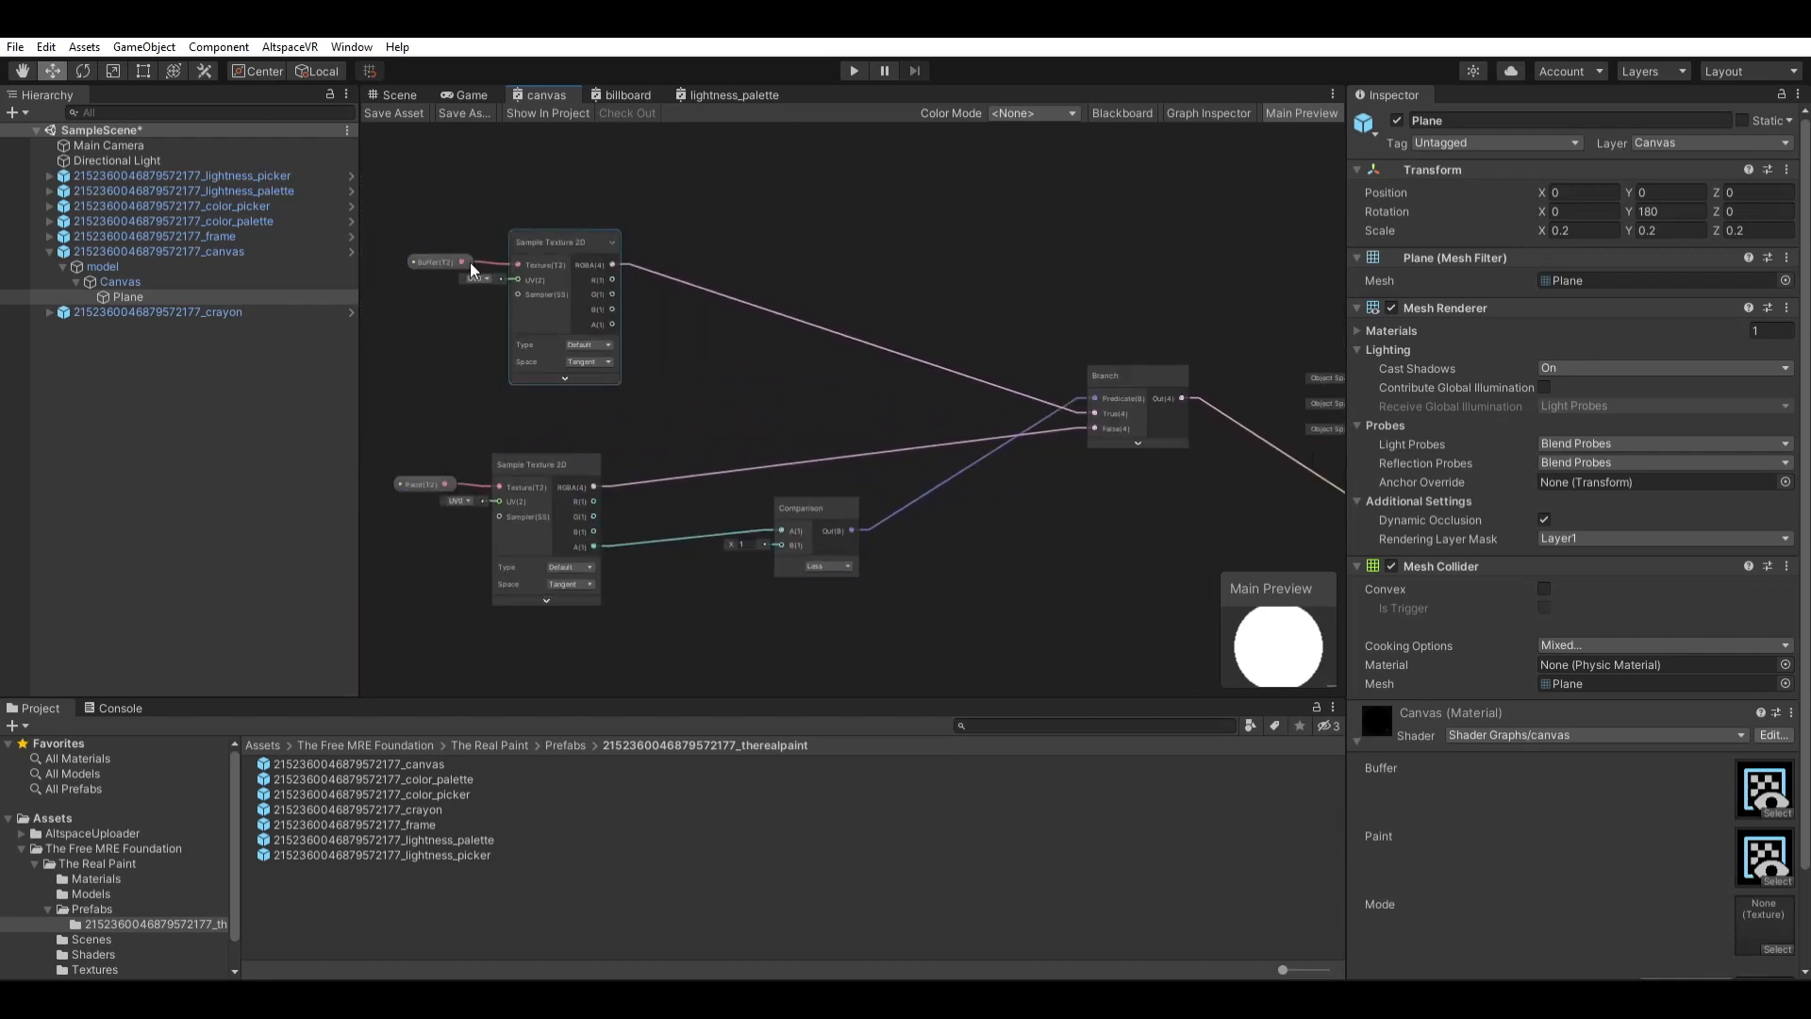
left_click(813, 530)
Return to the scene and expand the frame object down to the Camera under its Canvas to inspect its settings.
left_click(400, 94)
key("w")
mouse_move(853, 420)
right_mouse_down()
mouse_move(909, 421)
mouse_move(879, 411)
right_mouse_up()
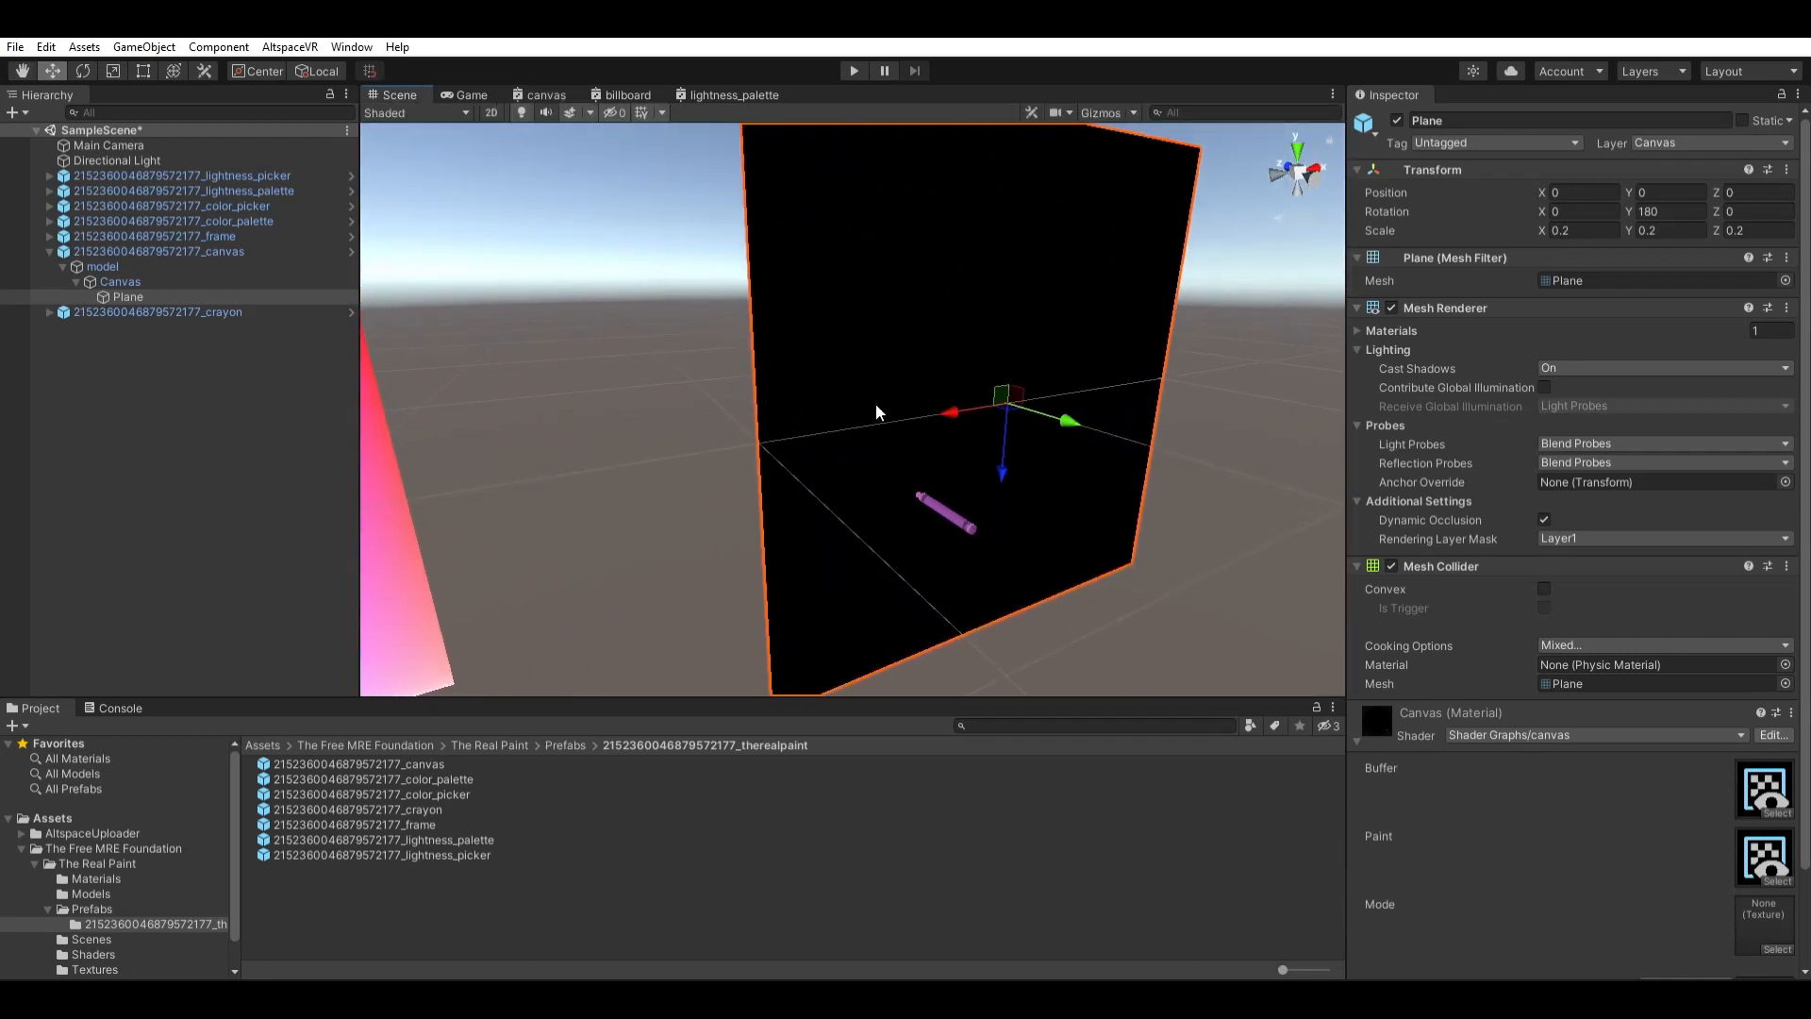
left_click(189, 235)
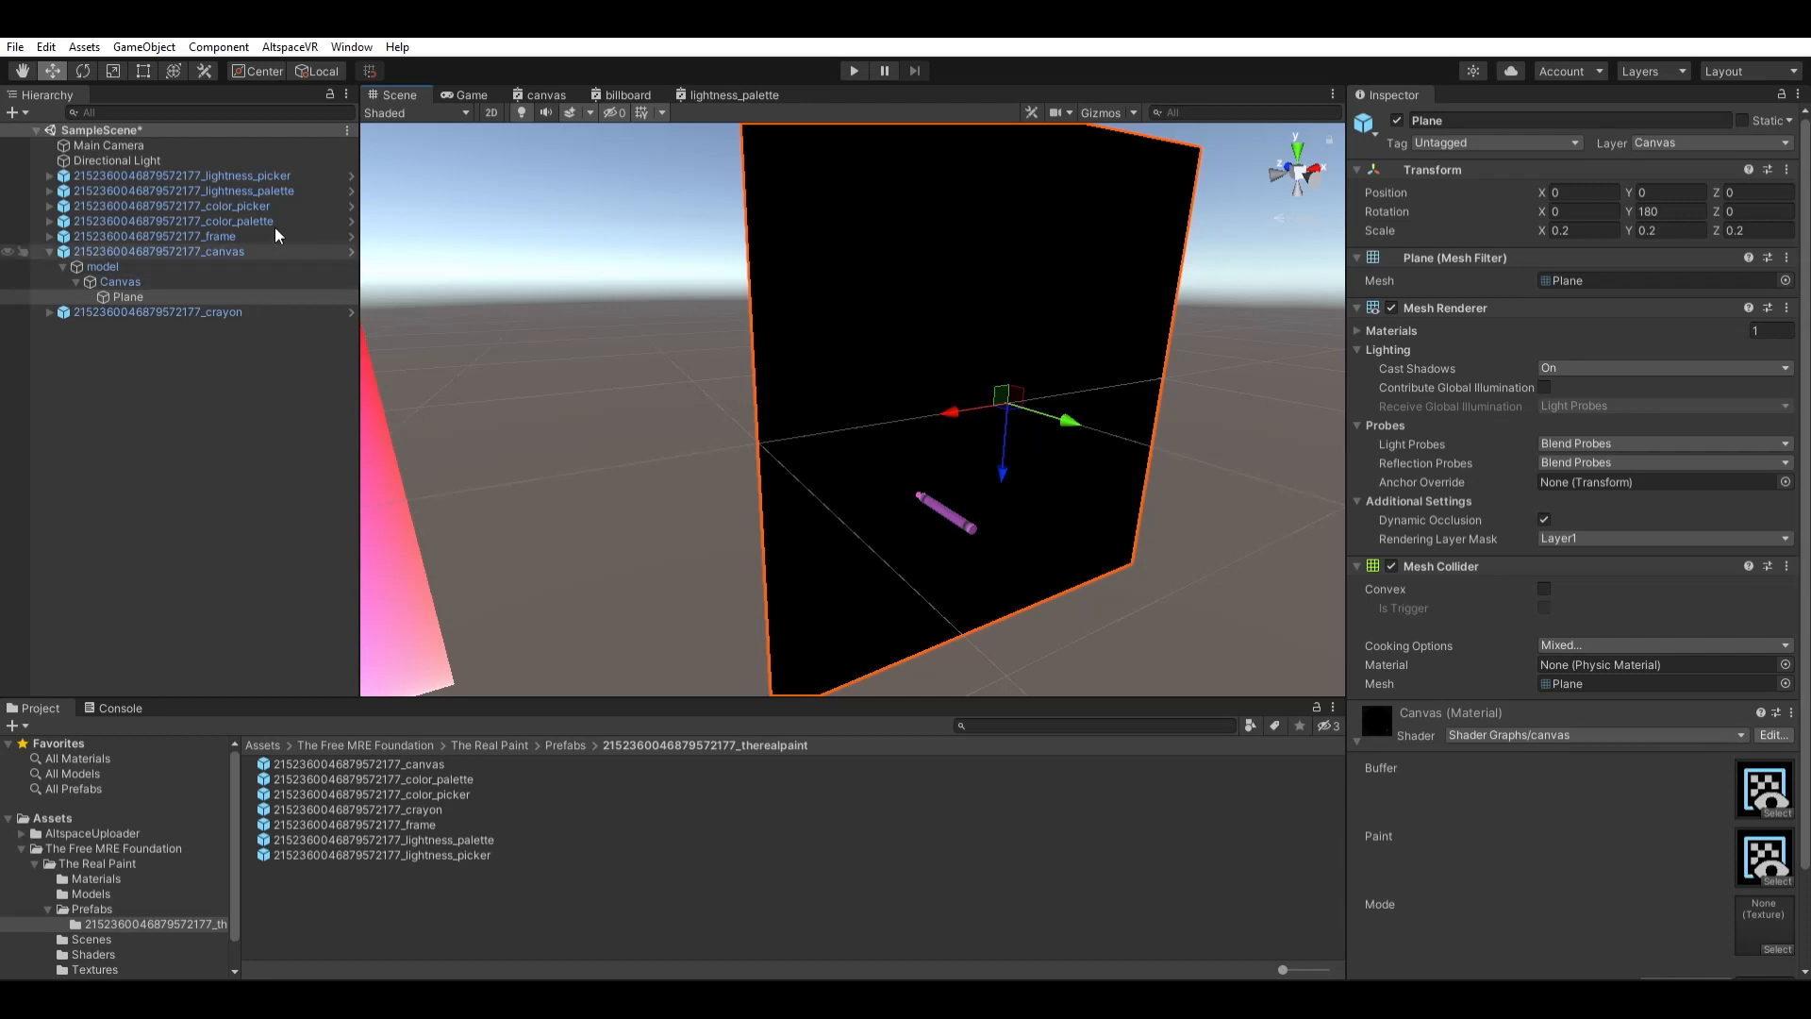
left_click(50, 236)
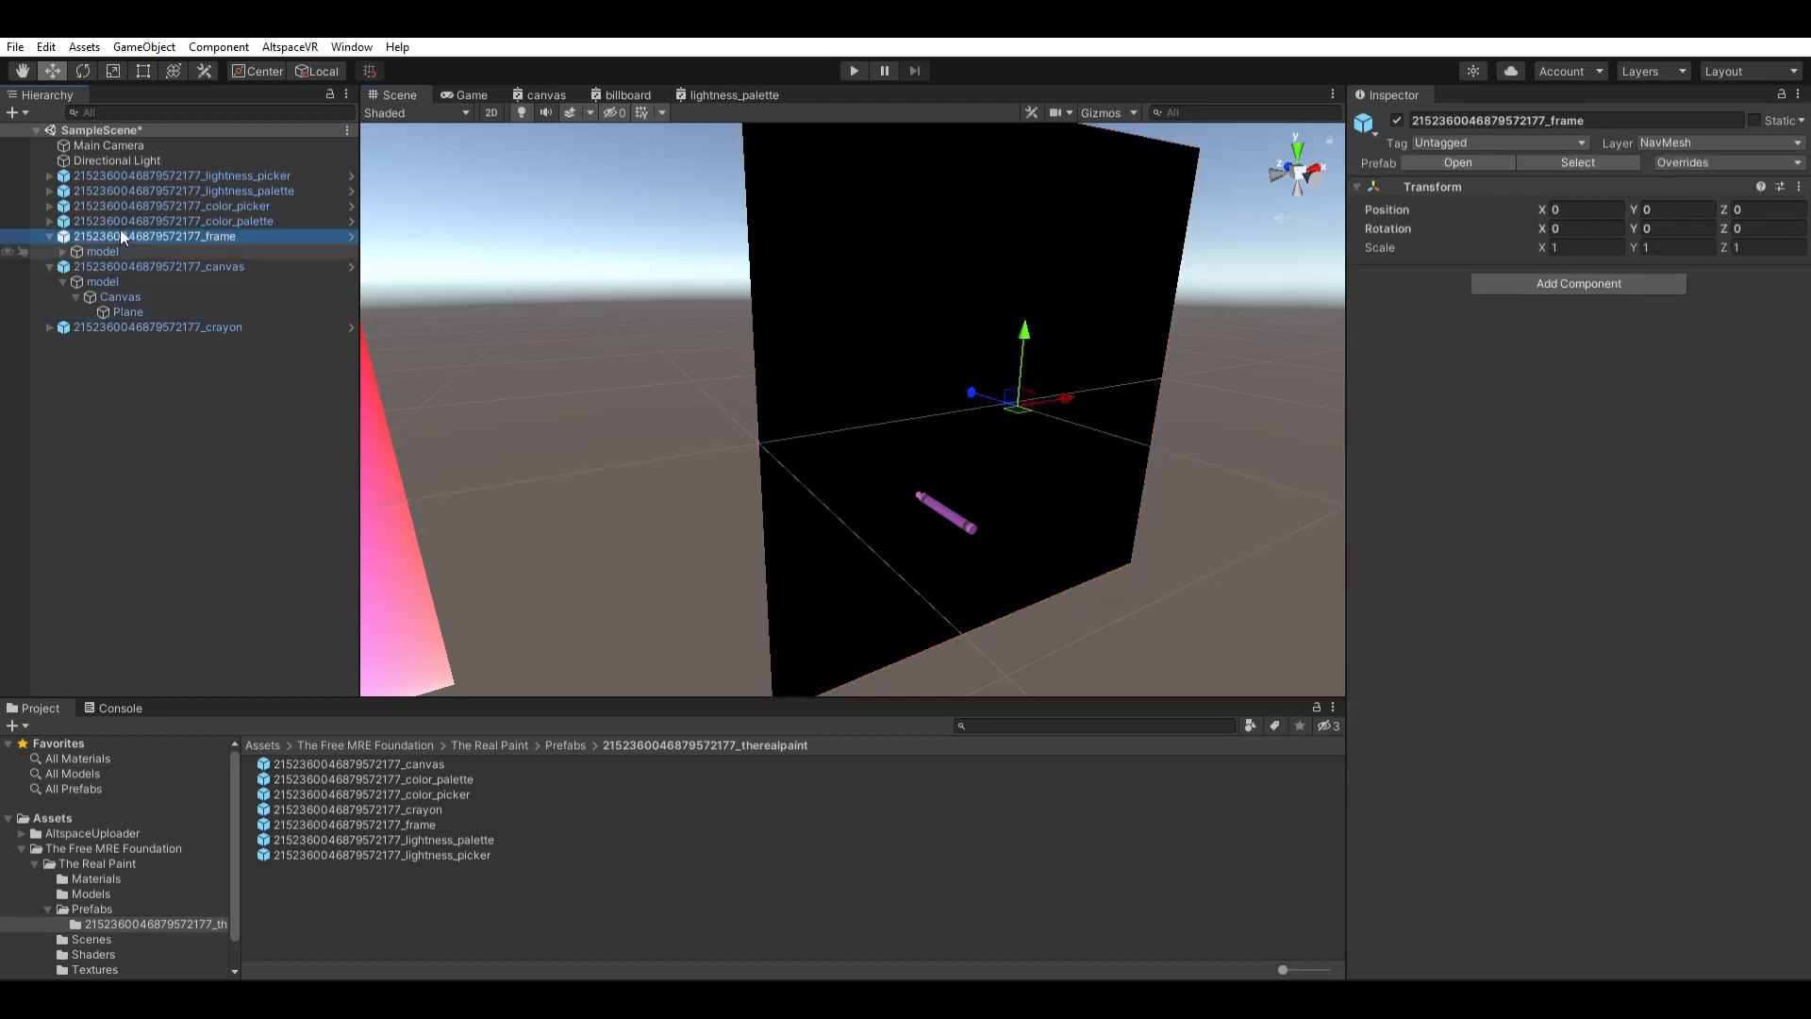
left_click(63, 252)
left_click(105, 265)
left_click(76, 266)
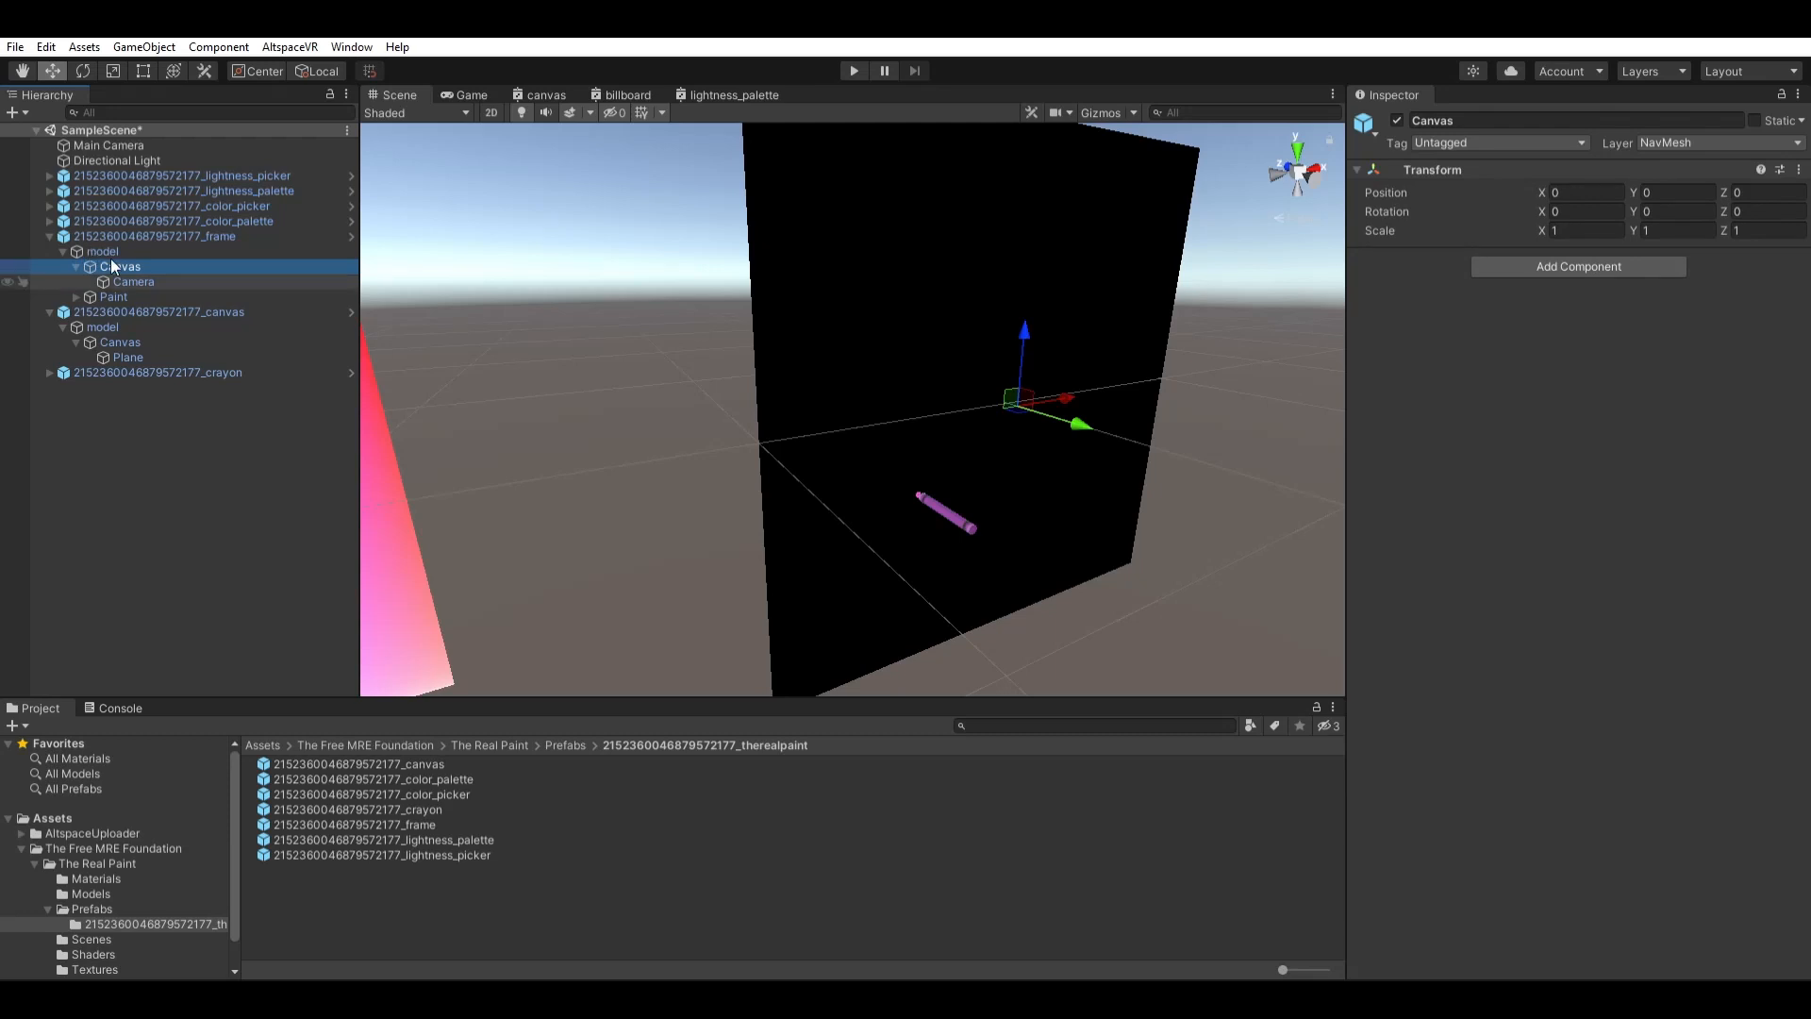
left_click(114, 277)
left_click(119, 265)
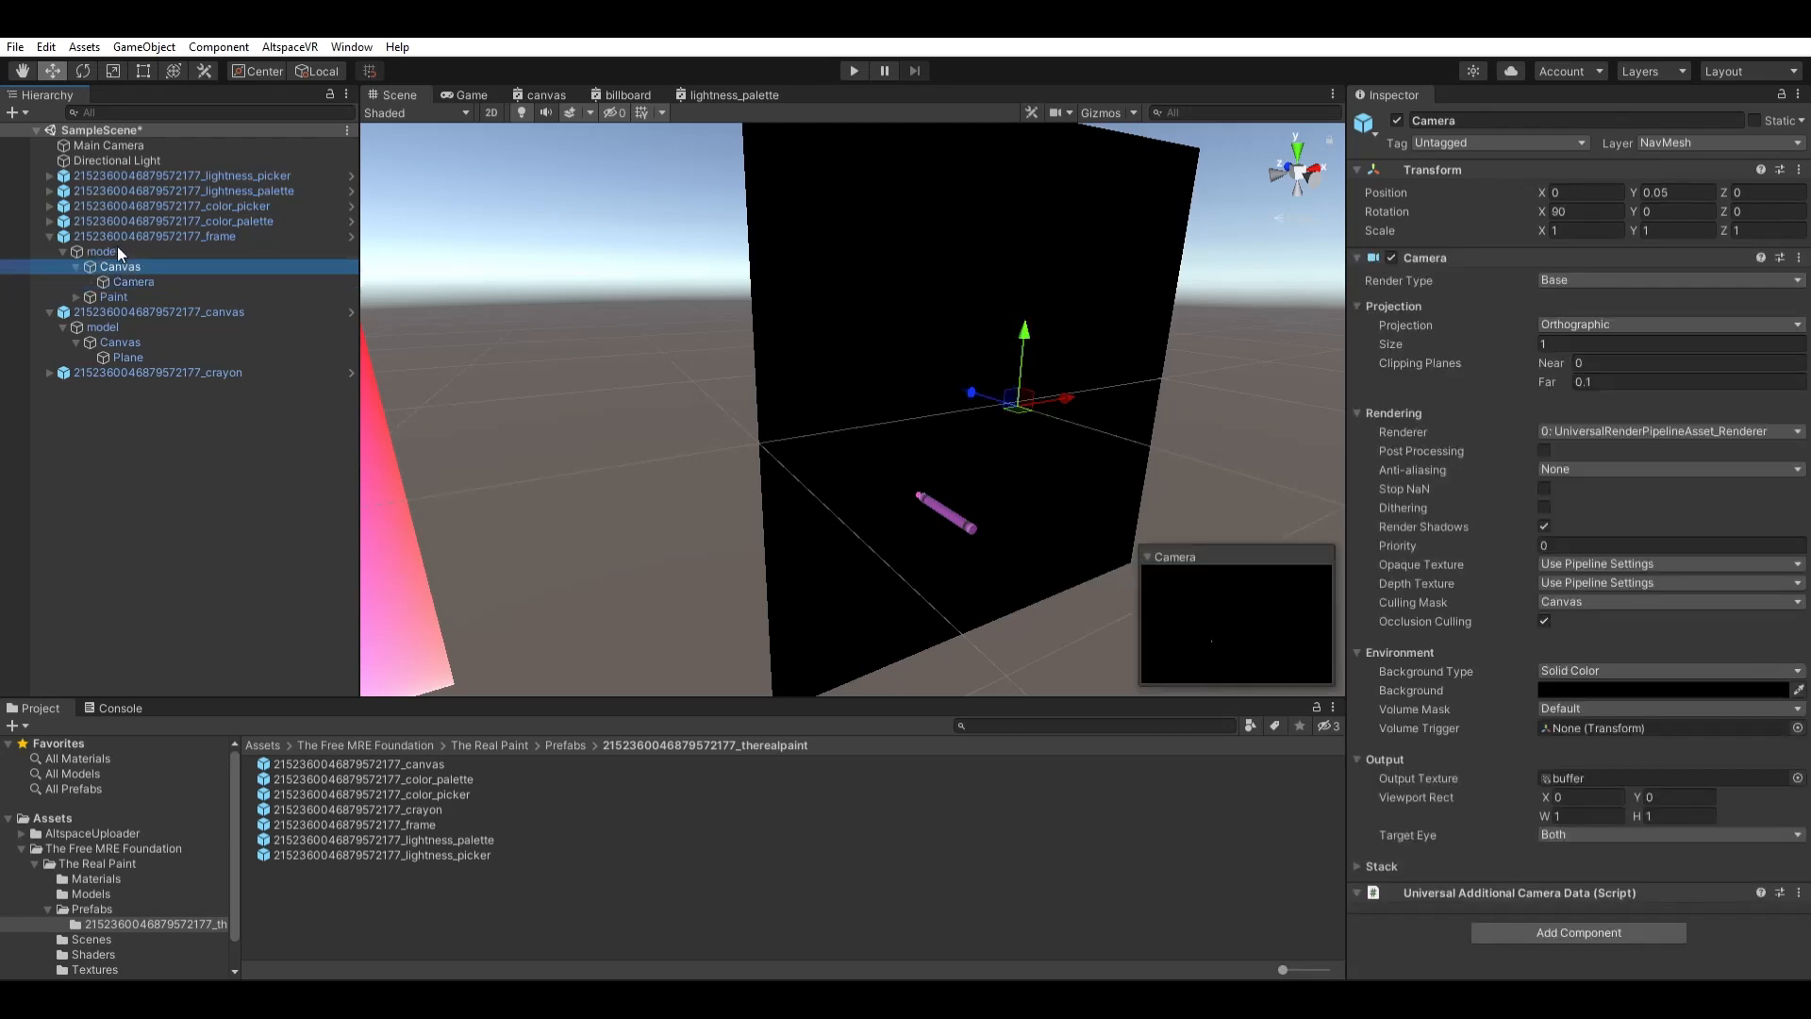
left_click(202, 281)
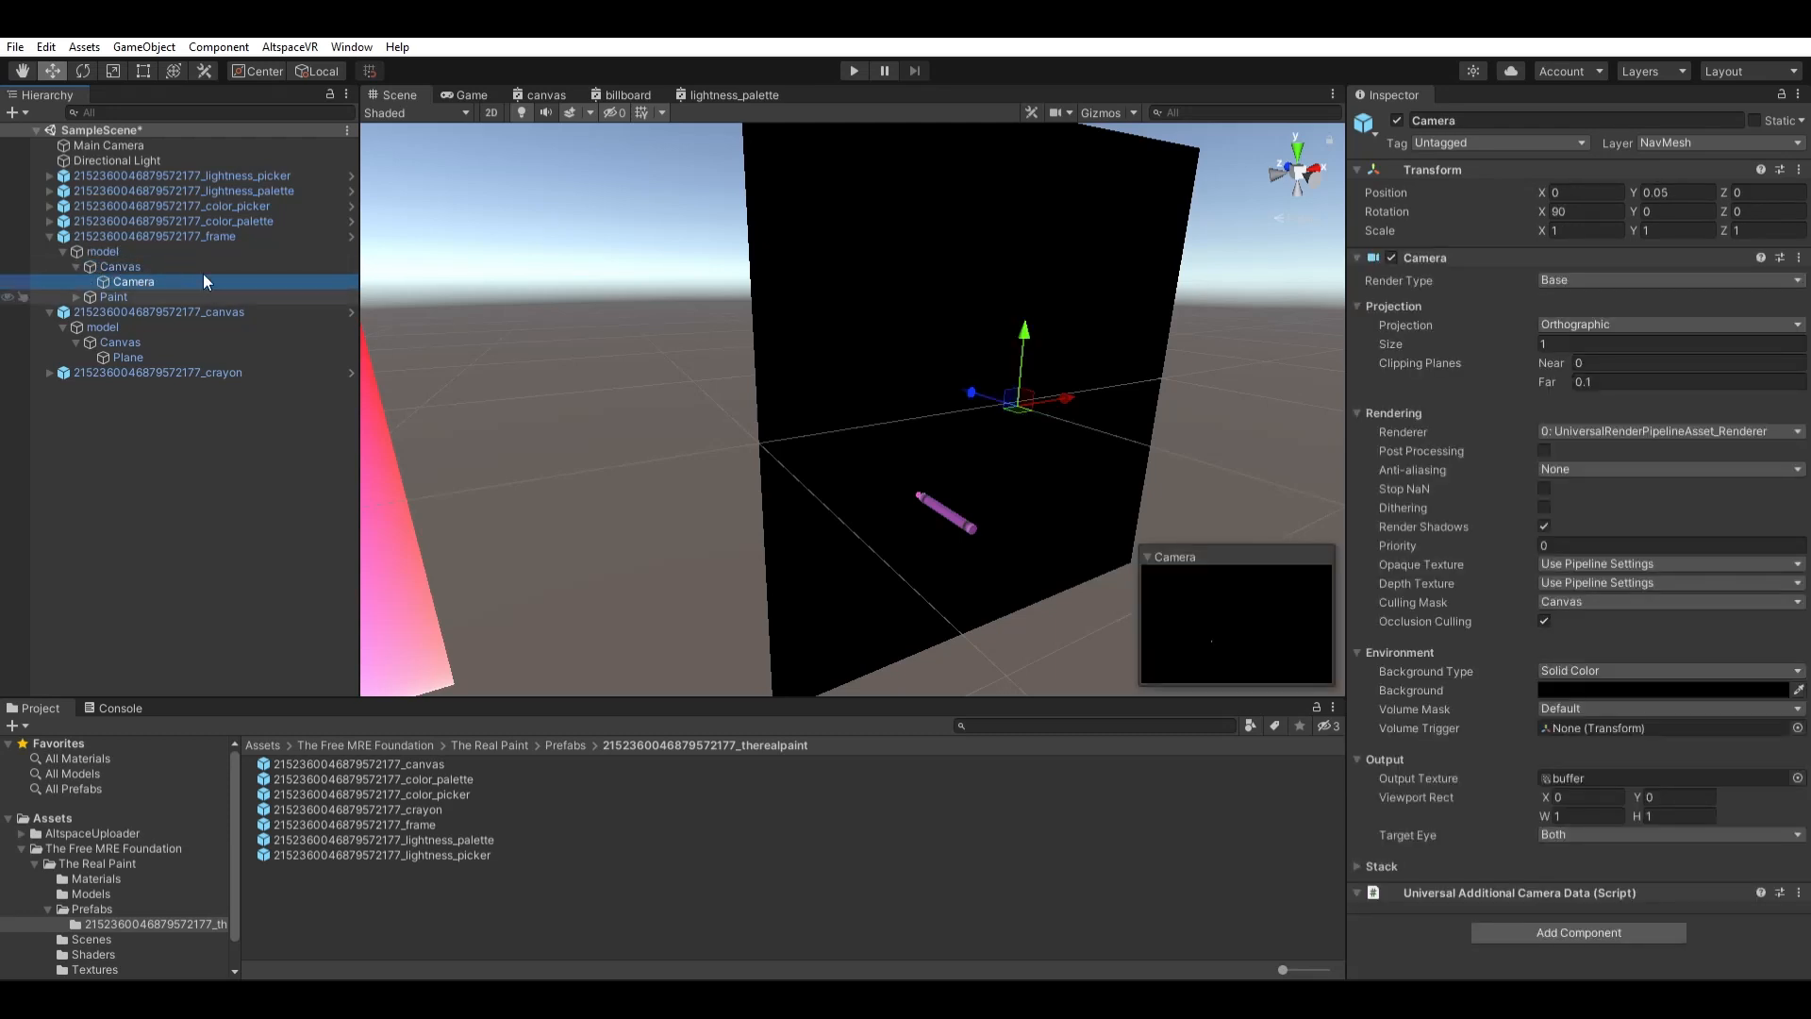
Examine the frame's Canvas Camera and its capture volume around the canvas from several angles.
left_click_drag(1031, 513, 1028, 335, "alt")
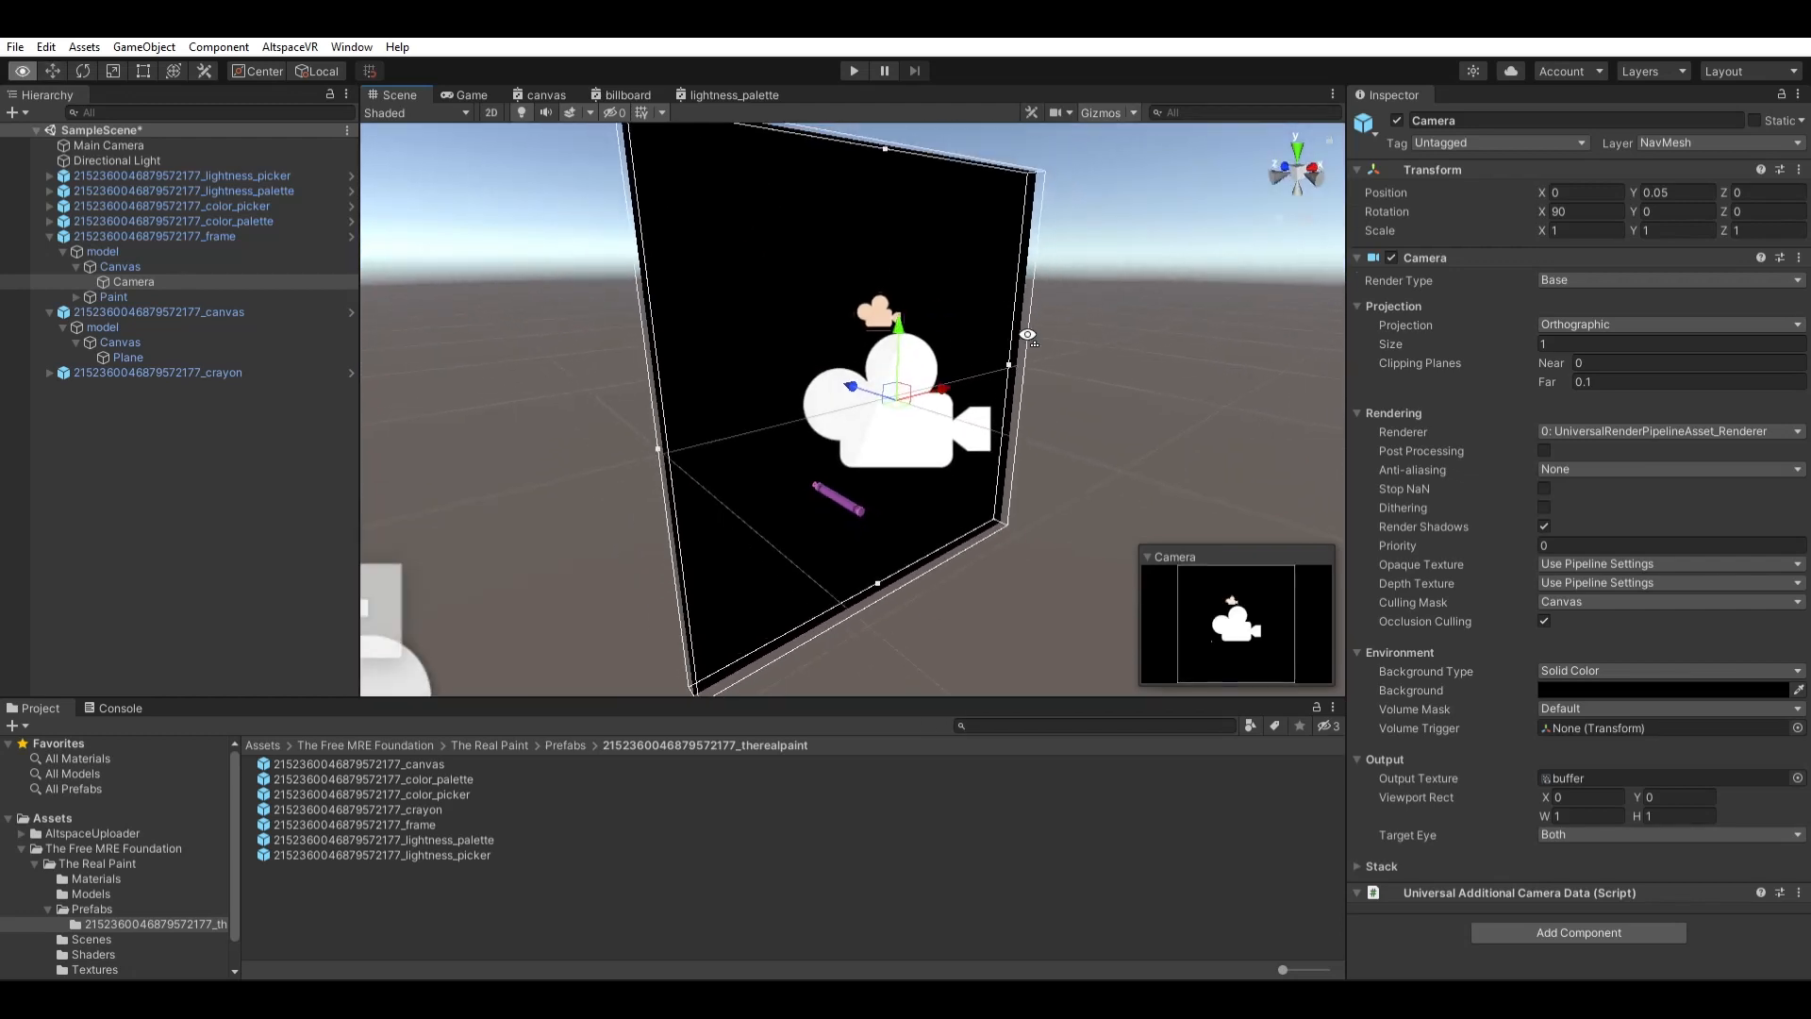
right_click_drag(1029, 335, 1026, 332)
key("w")
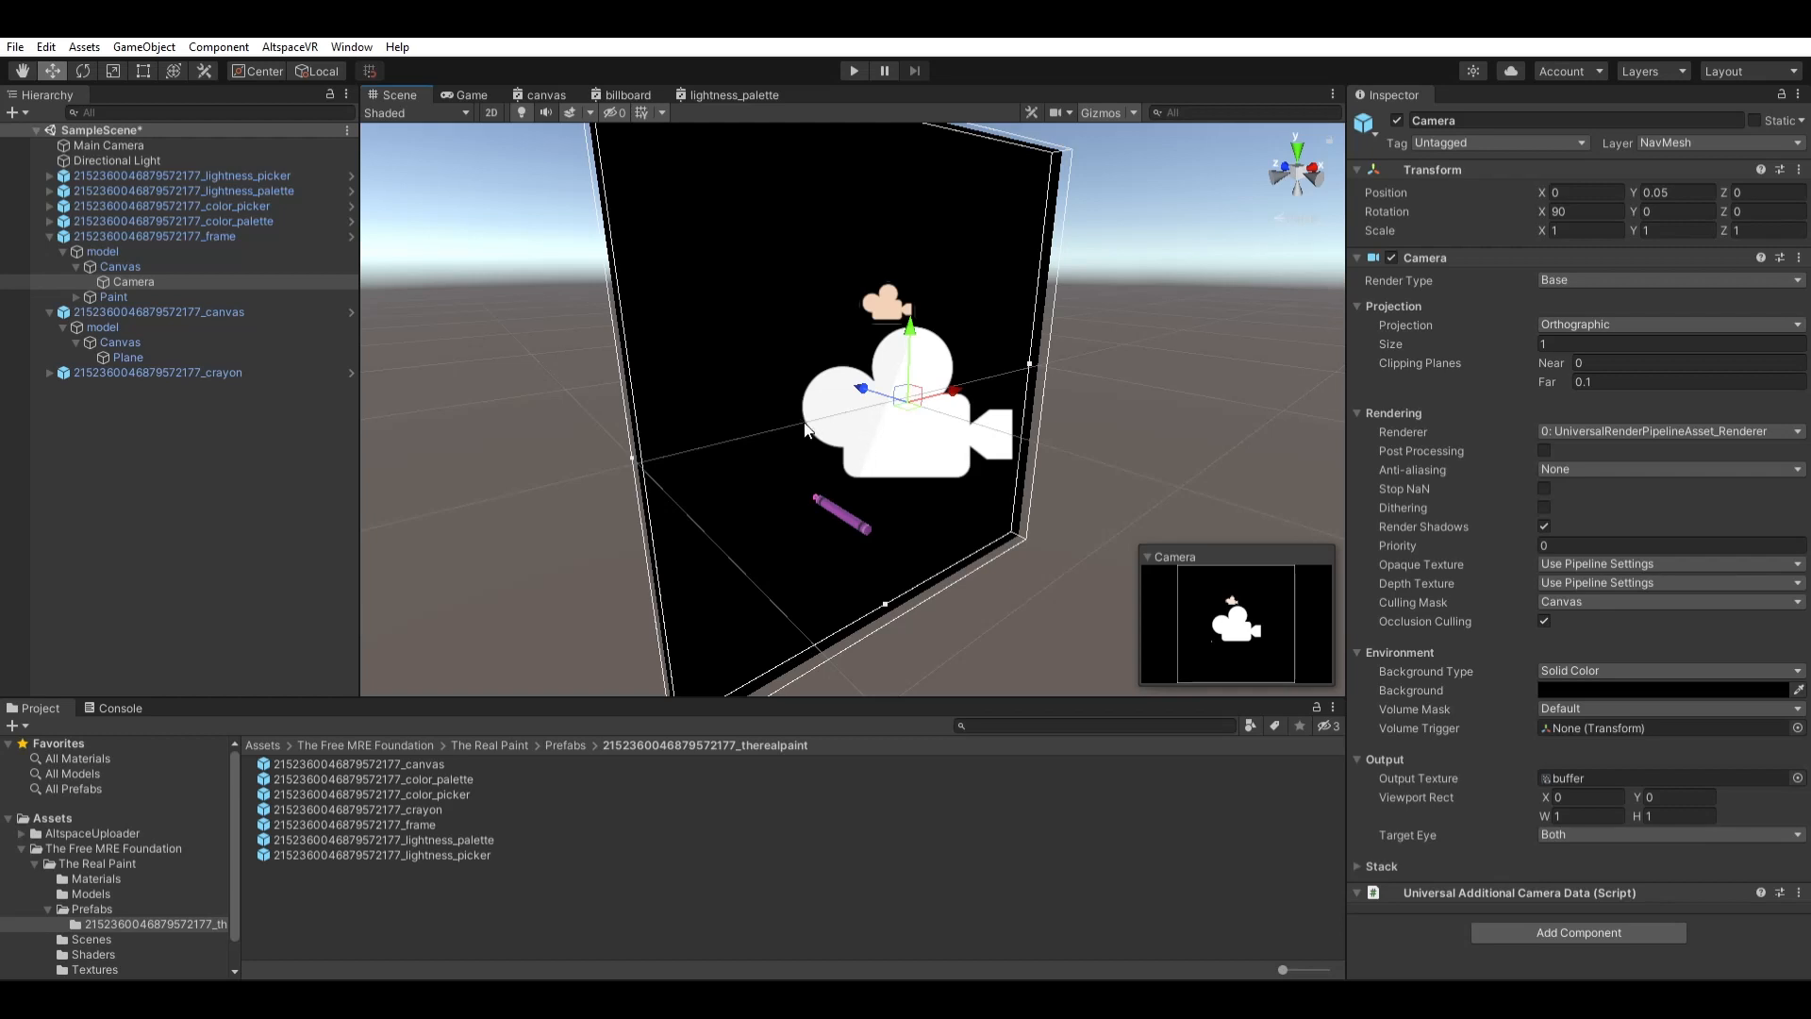
left_click_drag(813, 429, 864, 447, "alt")
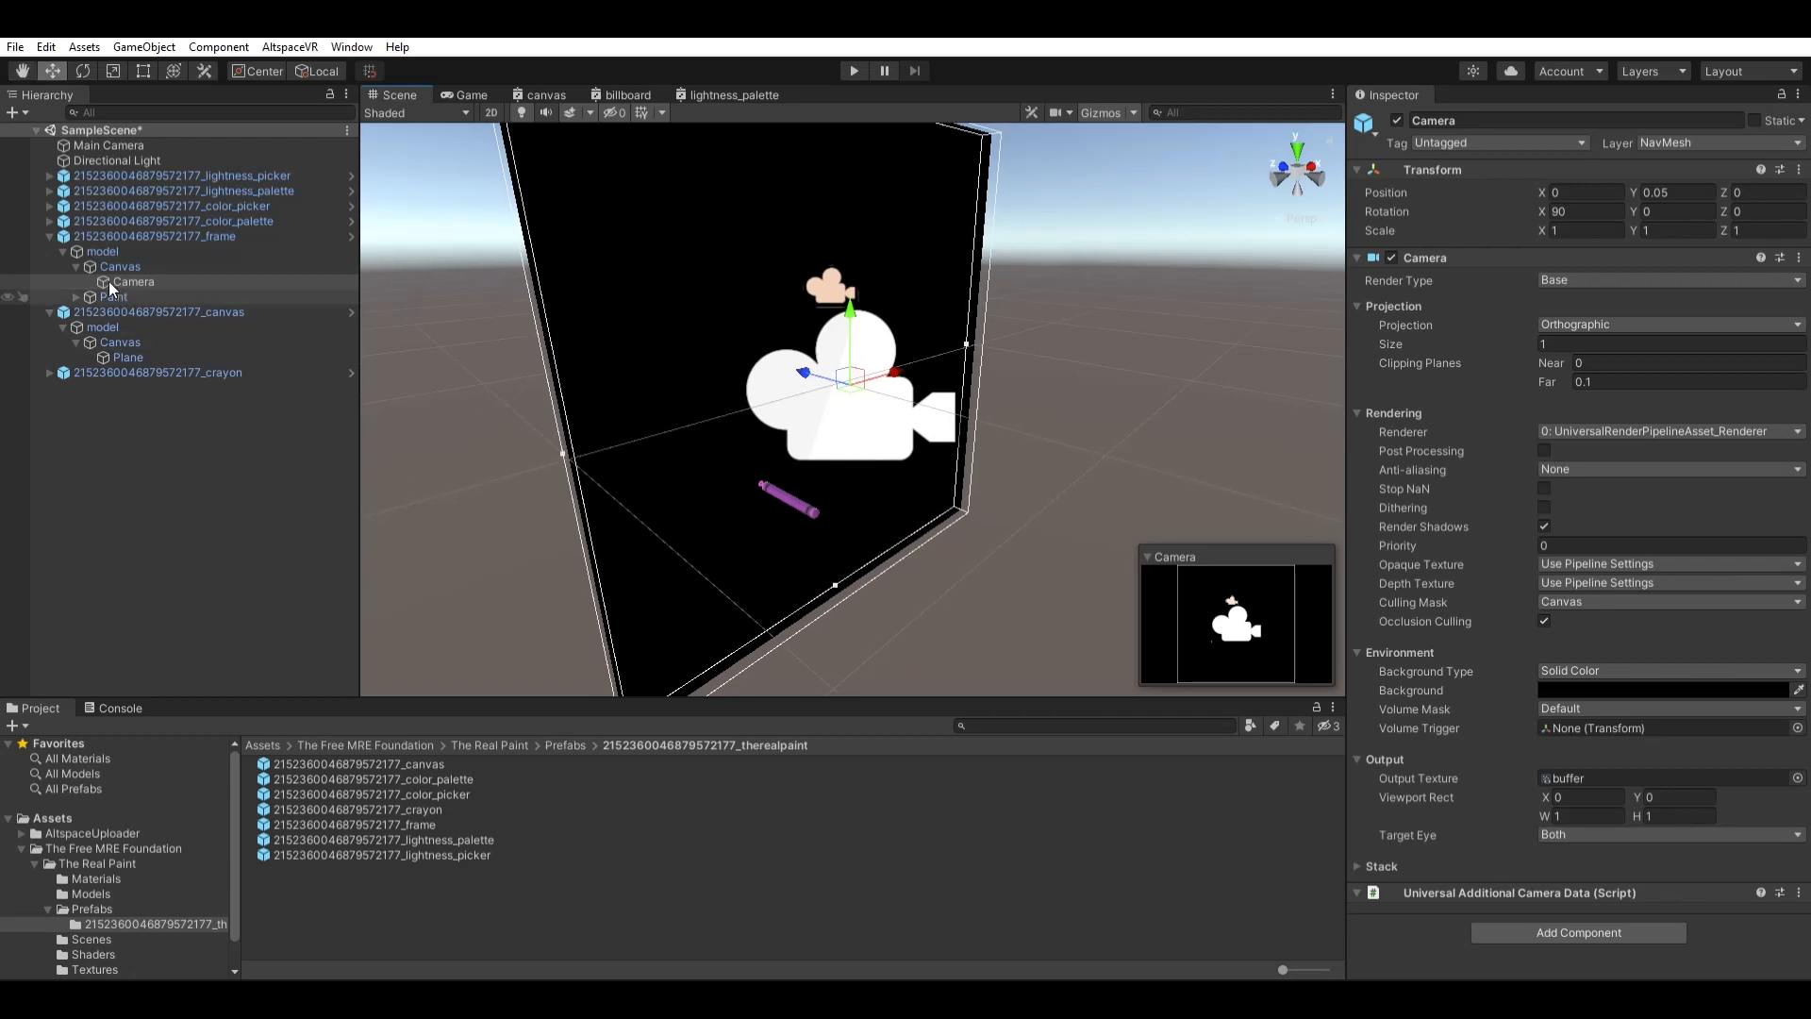
Select the Camera under the frame's Paint object and examine its settings and its capture volume around the canvas.
left_click(76, 296)
left_click(134, 311)
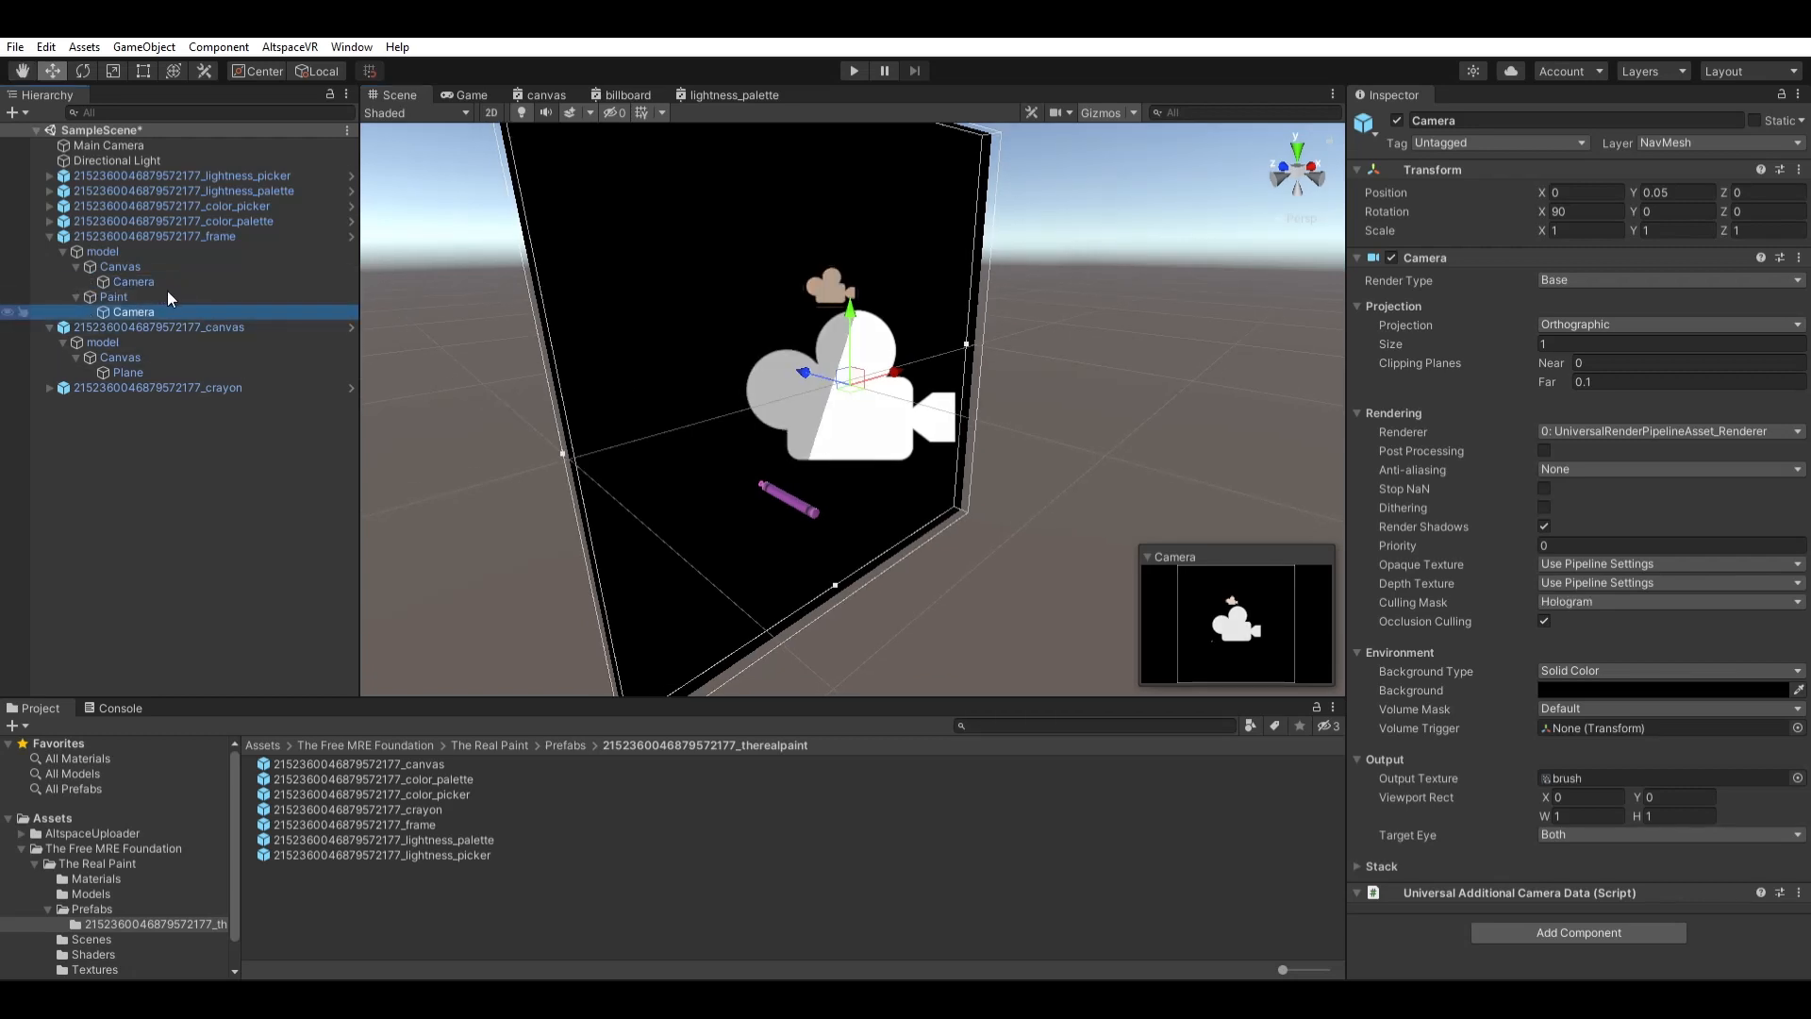
middle_click_drag(841, 520, 857, 529)
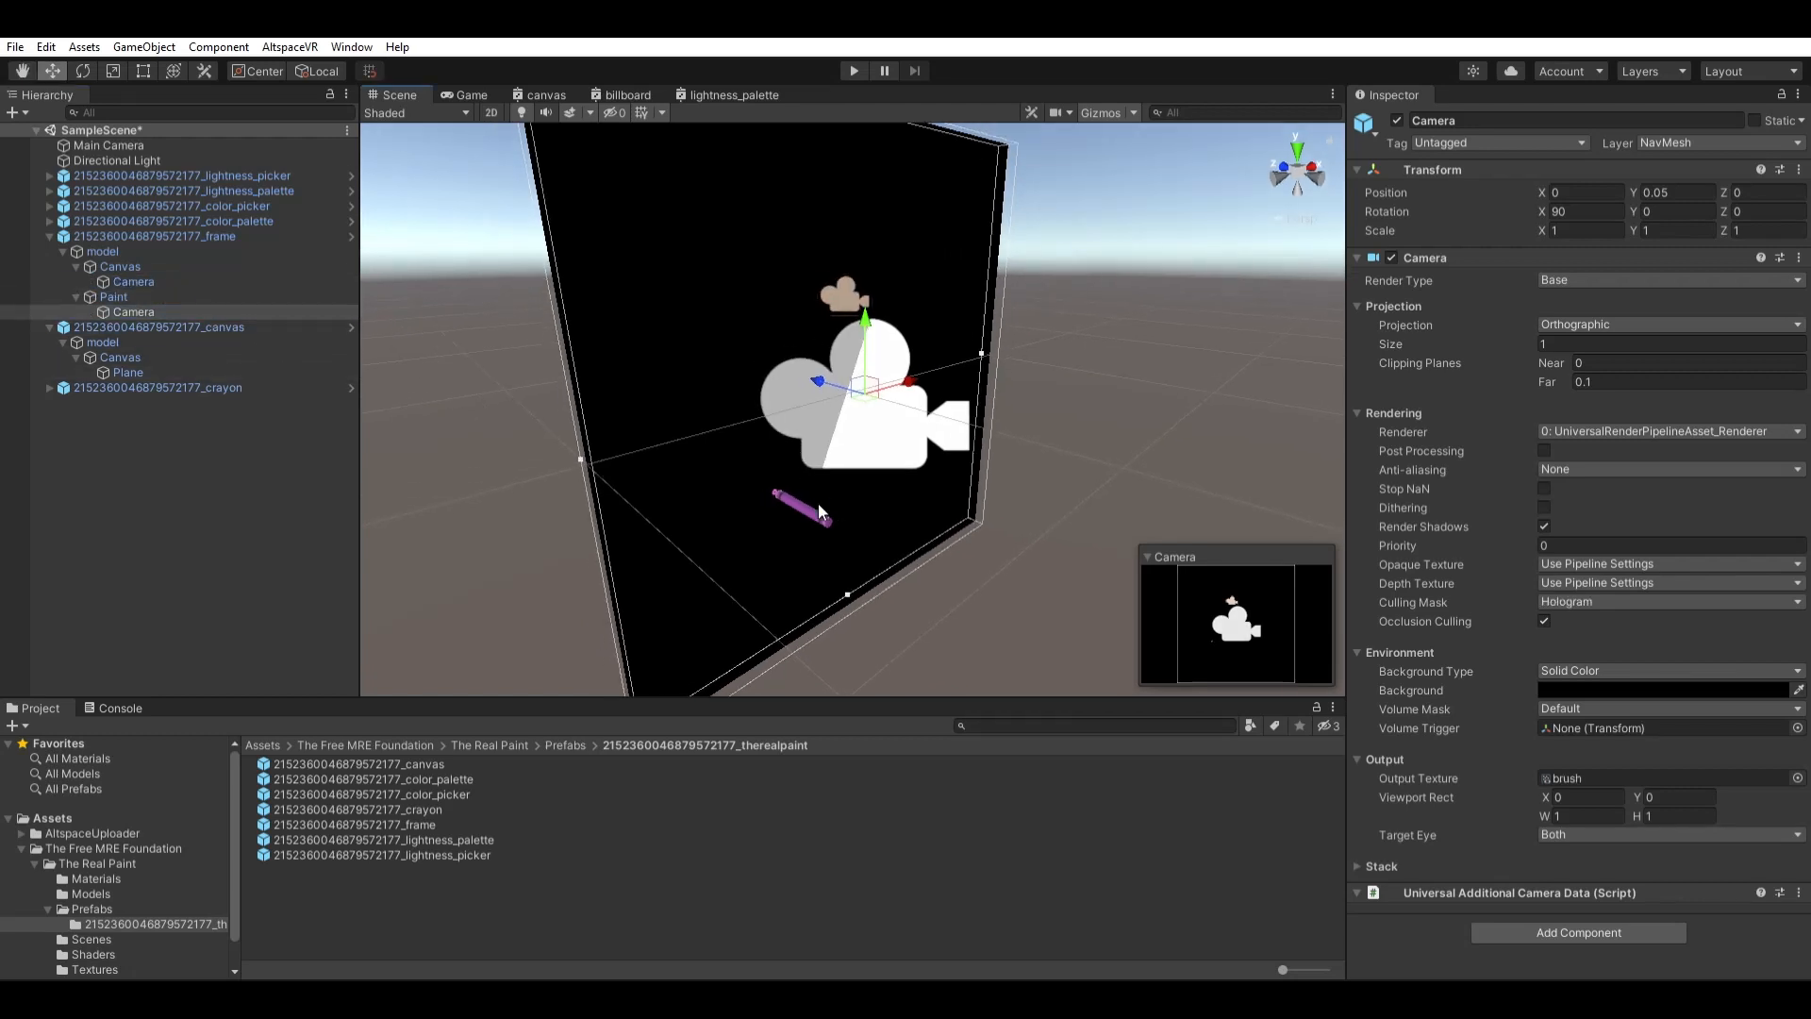
right_click_drag(808, 486, 808, 467)
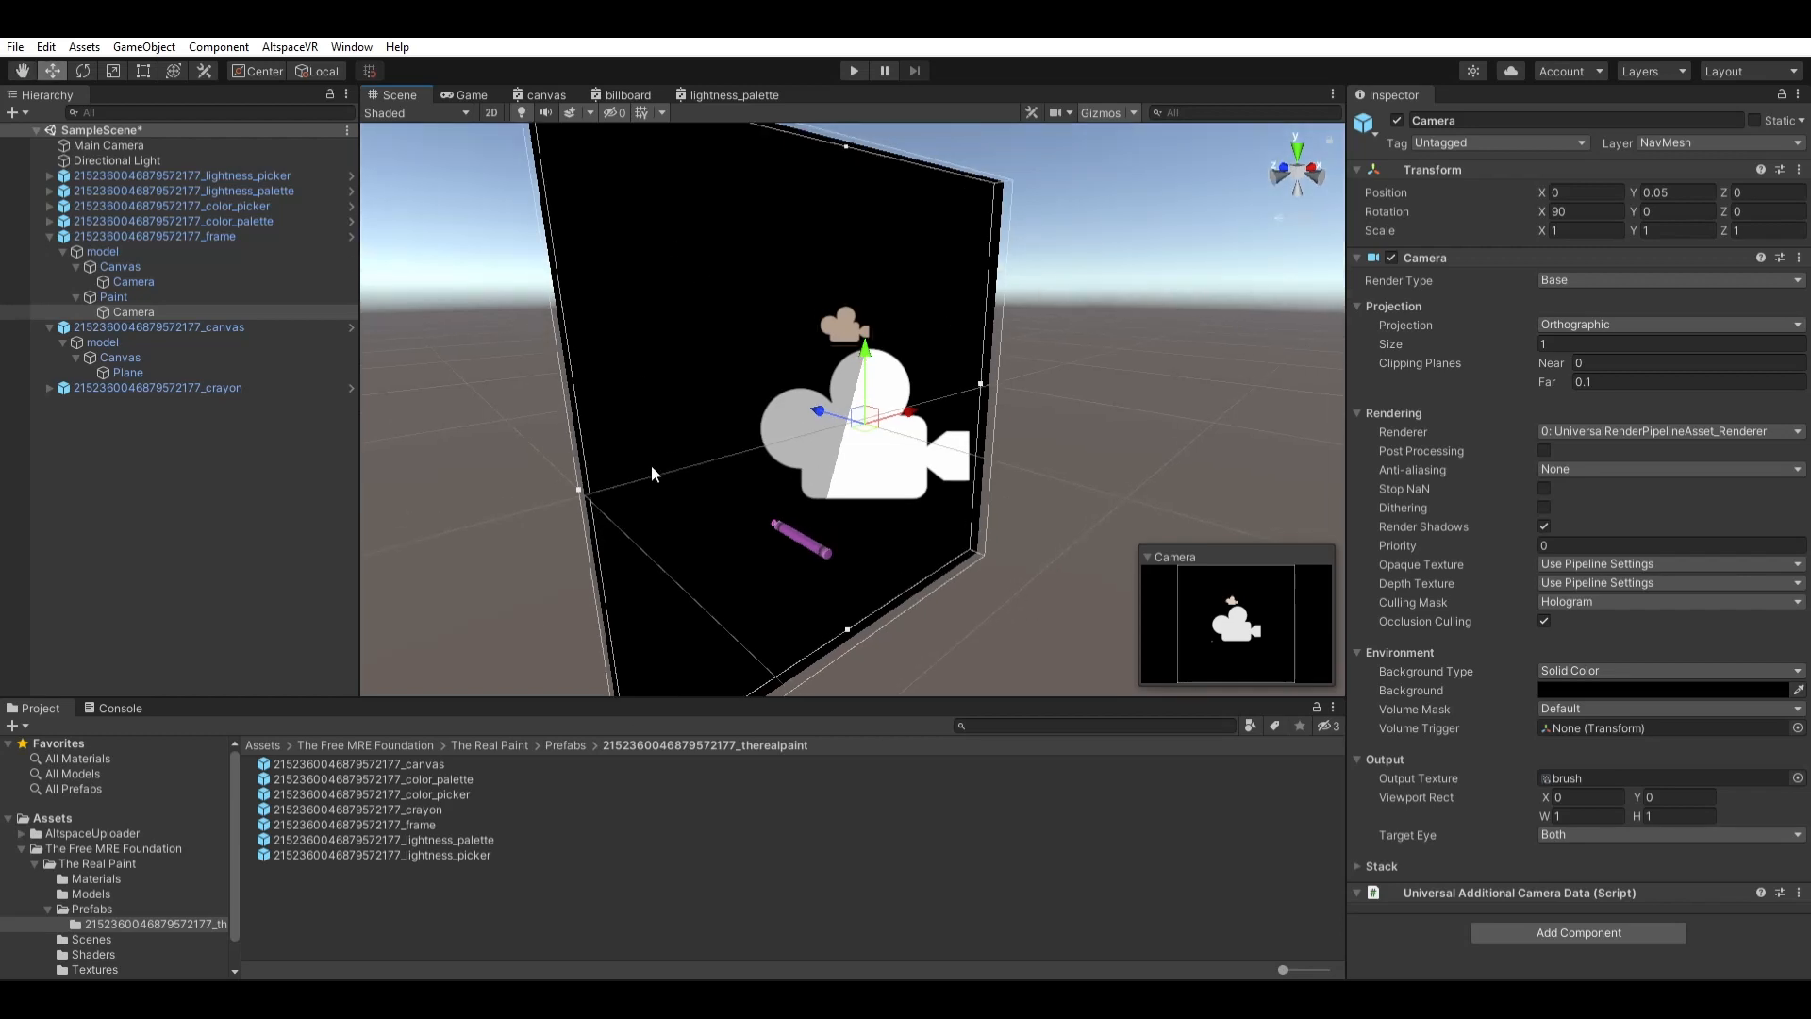
left_click_drag(751, 430, 777, 516, "alt")
right_click_drag(777, 516, 789, 476)
key("s")
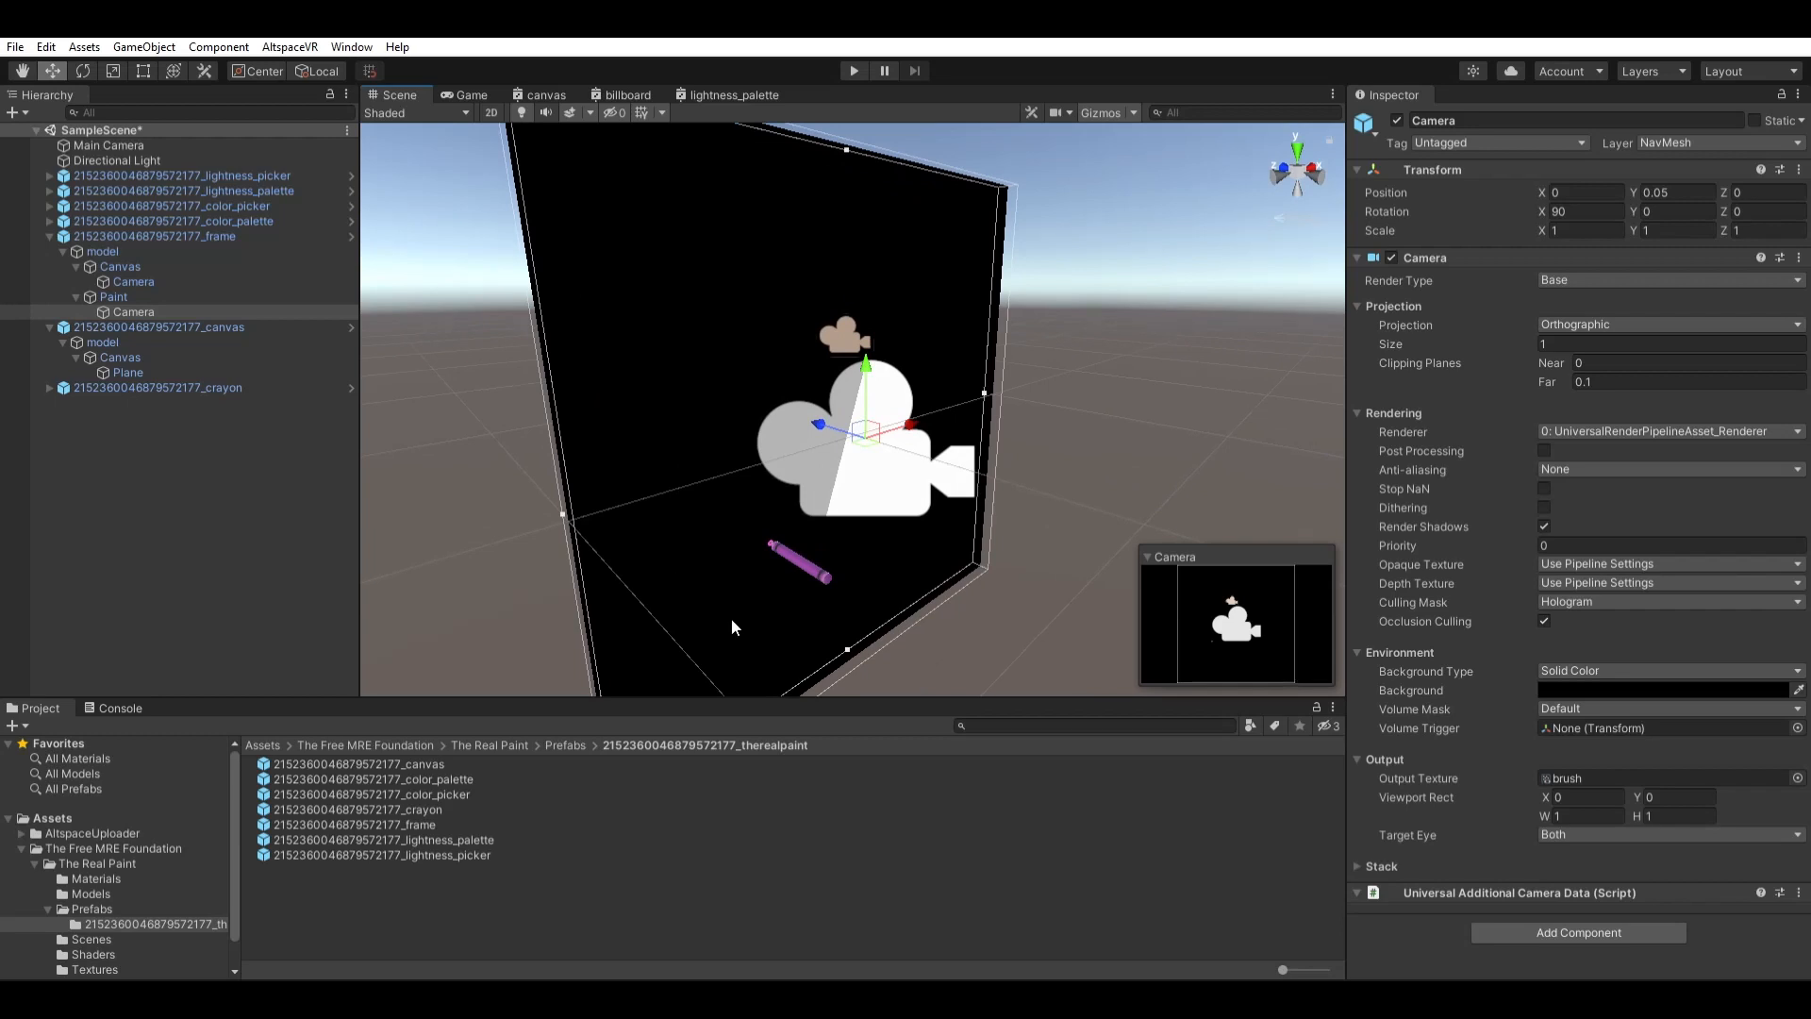
key("s")
right_click_drag(732, 619, 732, 597)
key("w")
right_click_drag(700, 524, 574, 296)
Revisit how the canvas shader graph combines Buffer and Paint, then return to the scene and clear the selection.
left_click(547, 95)
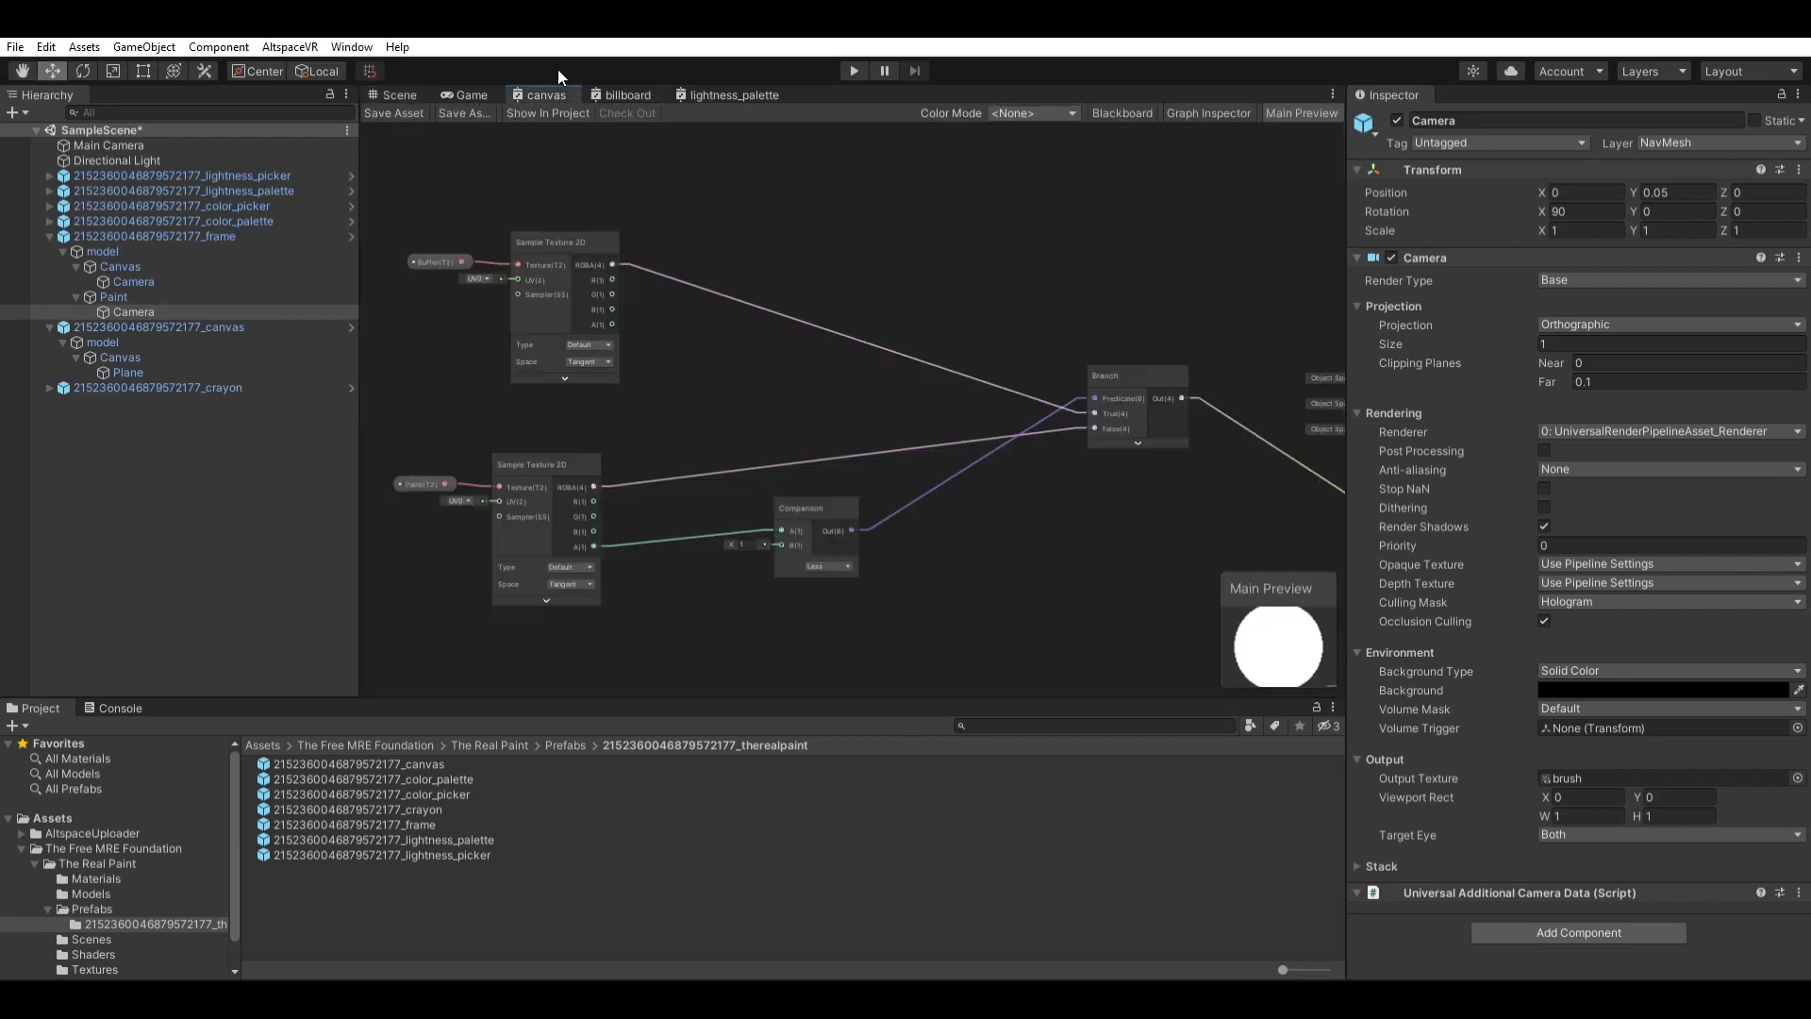
middle_click_drag(813, 473, 769, 467)
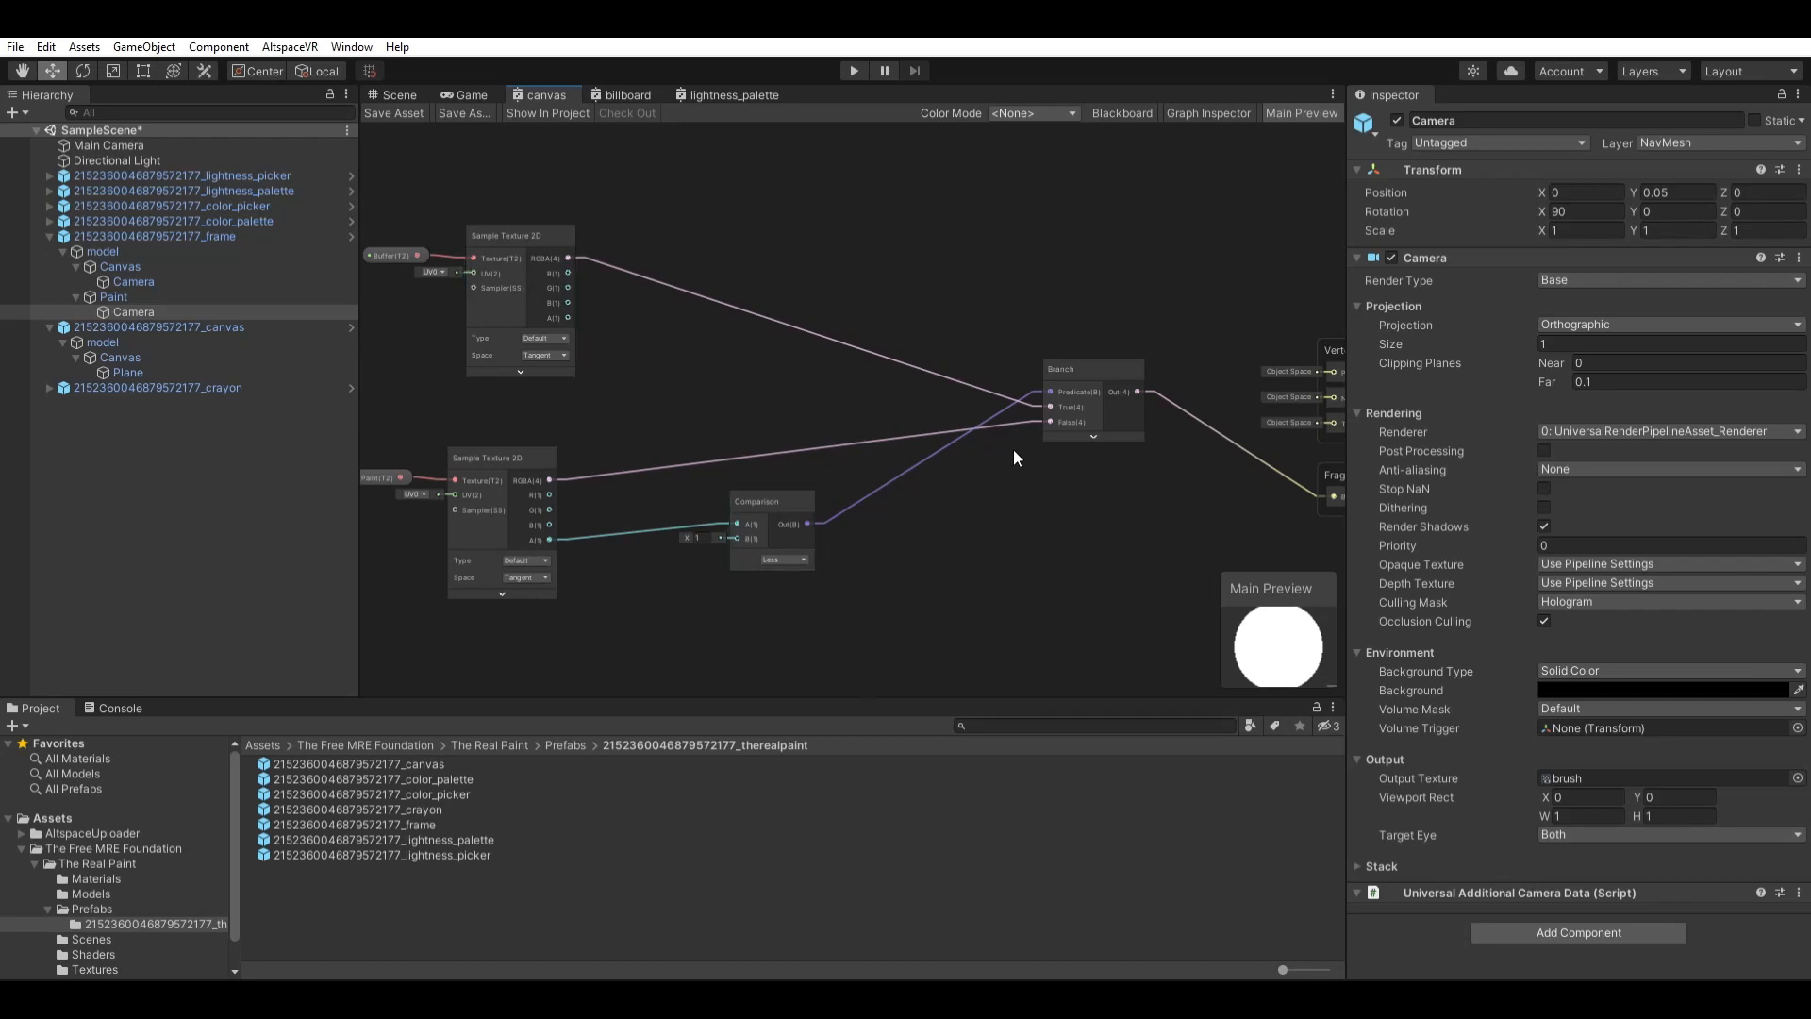
left_click(396, 95)
left_click(263, 447)
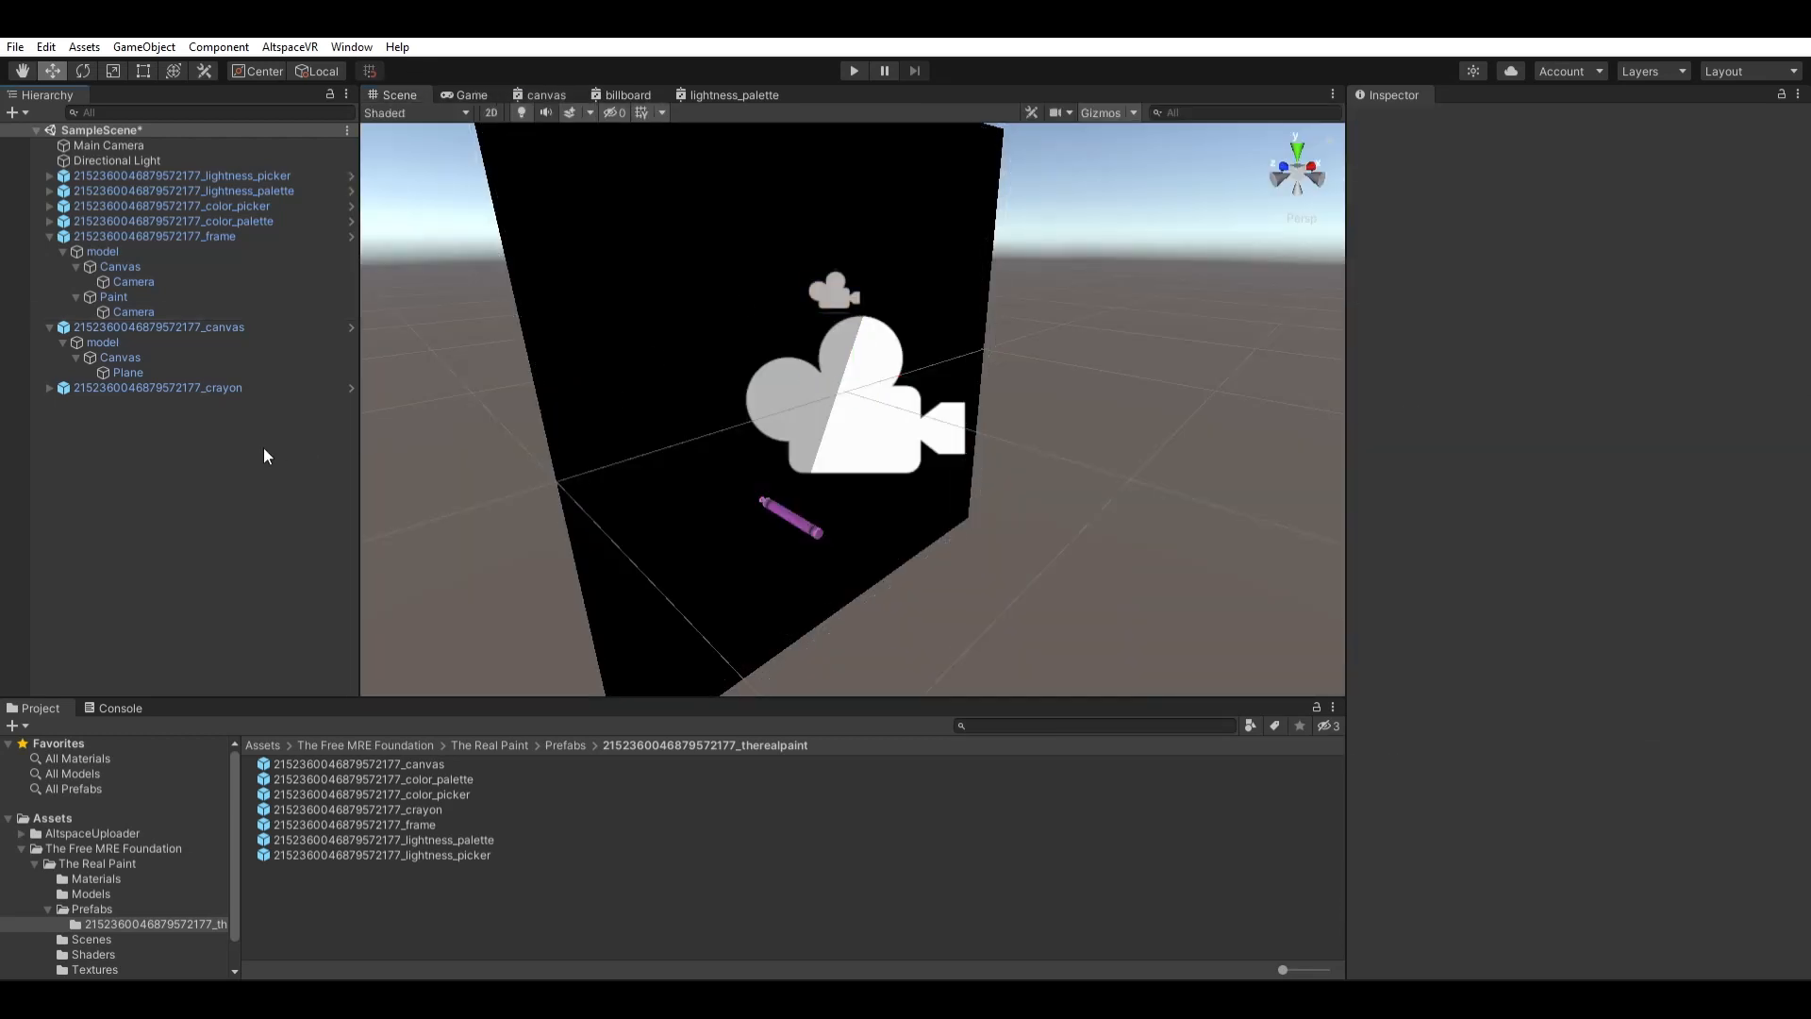
Turn off the gizmos in the Scene view.
scroll(528, 458, "down", 3)
right_click_drag(566, 453, 506, 538)
scroll(506, 538, "up", 2)
left_click(1099, 112)
Select the color palette and expand it to inspect its model with the Palette material.
right_click_drag(929, 361, 836, 330)
scroll(918, 356, "up", 2)
scroll(836, 330, "down", 3)
left_click(823, 336)
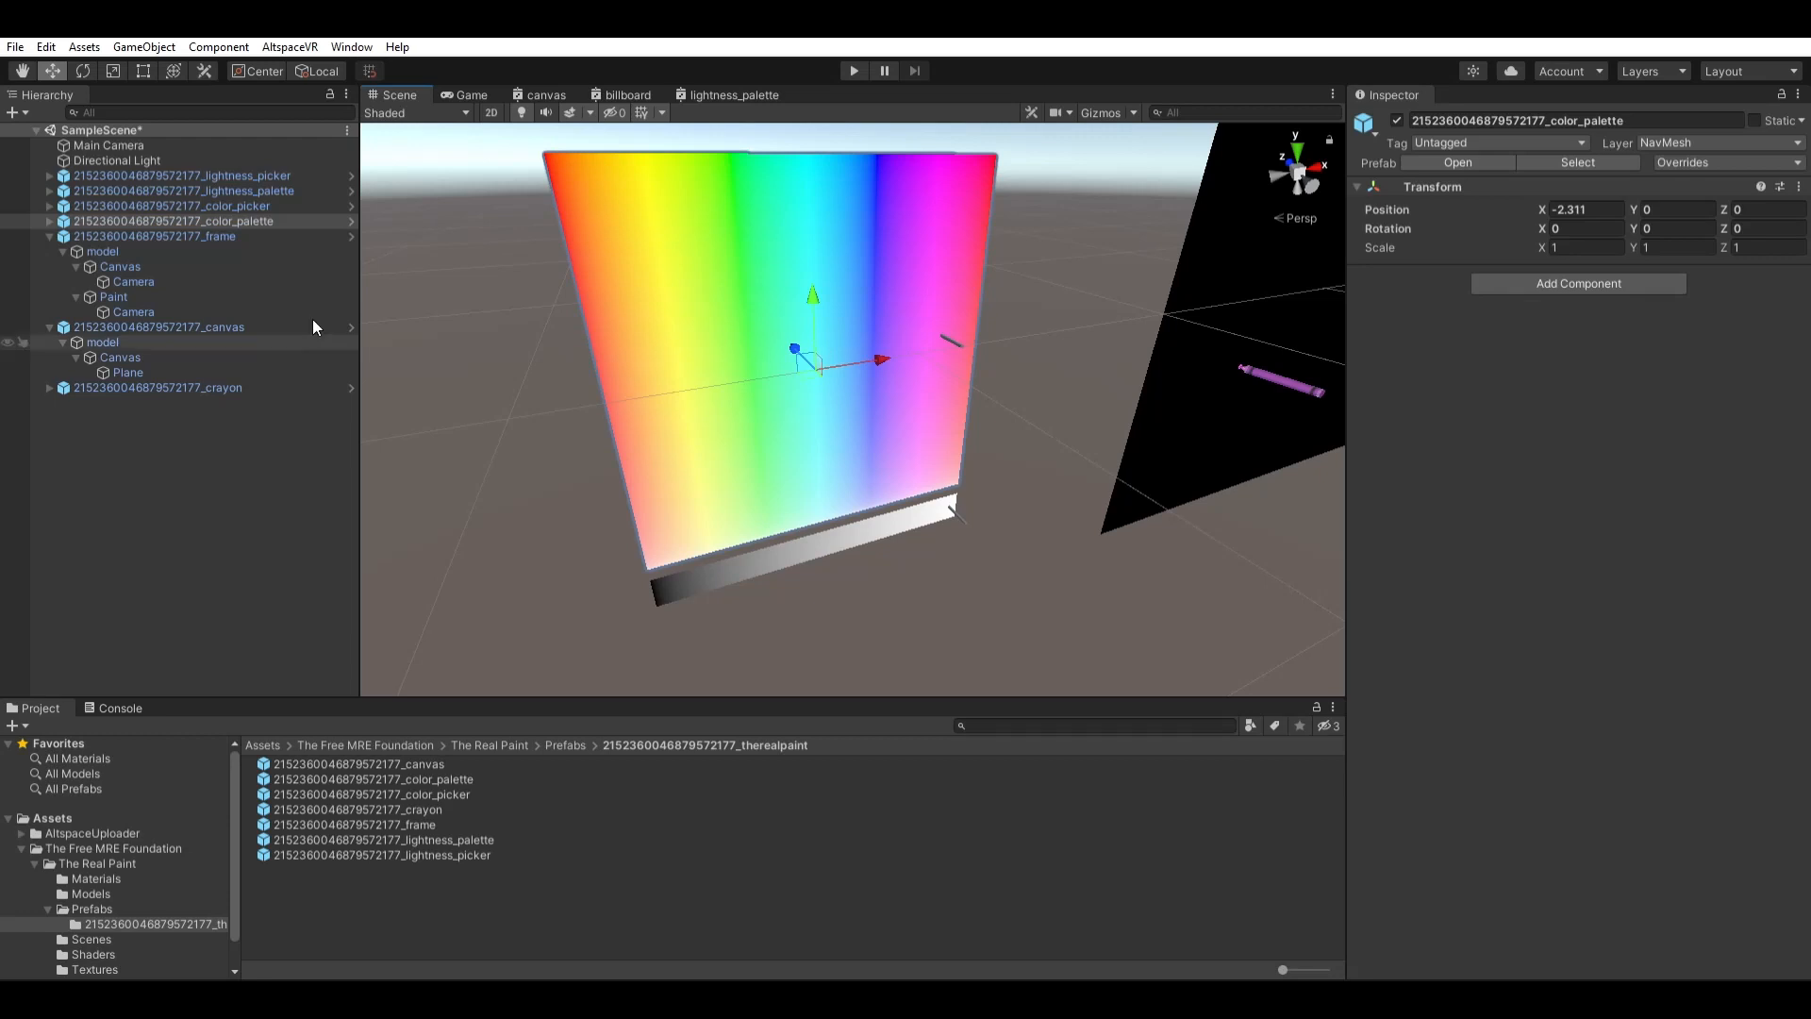
left_click(49, 221)
left_click(101, 236)
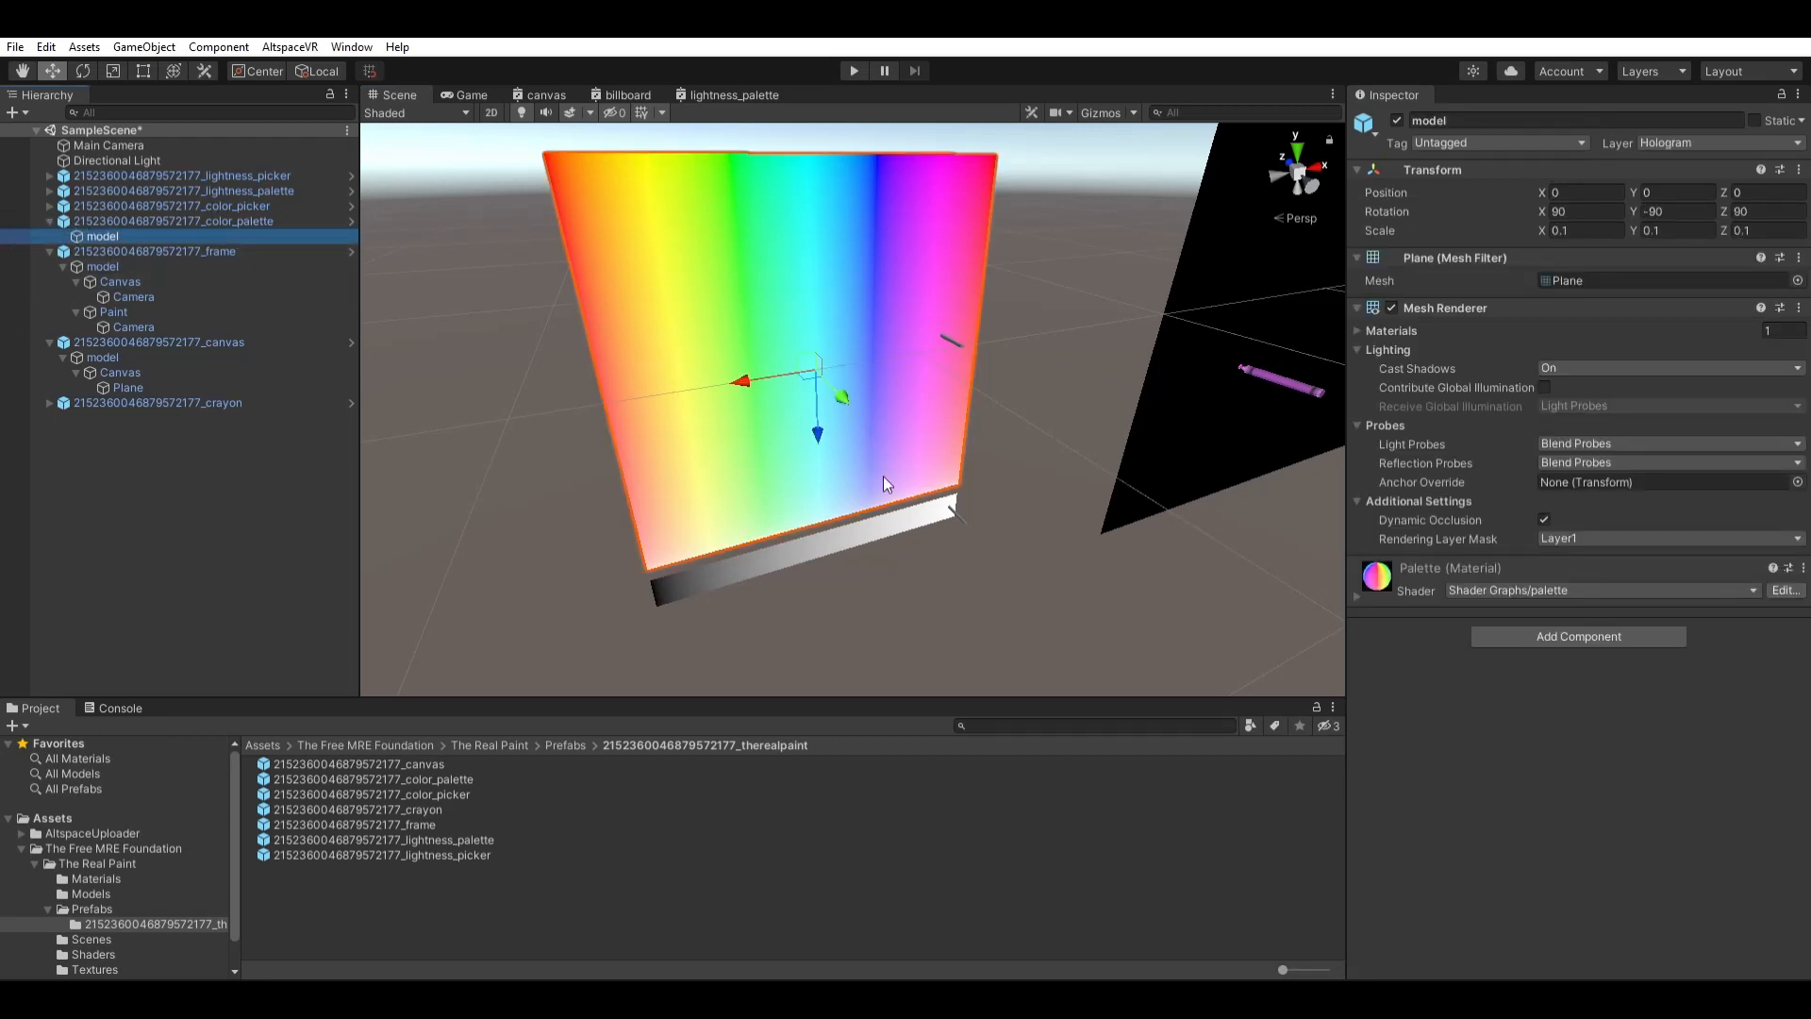
Examine the color palette, the lightness palette below it, and the picker on each of them up close.
right_click_drag(1002, 500, 1007, 473)
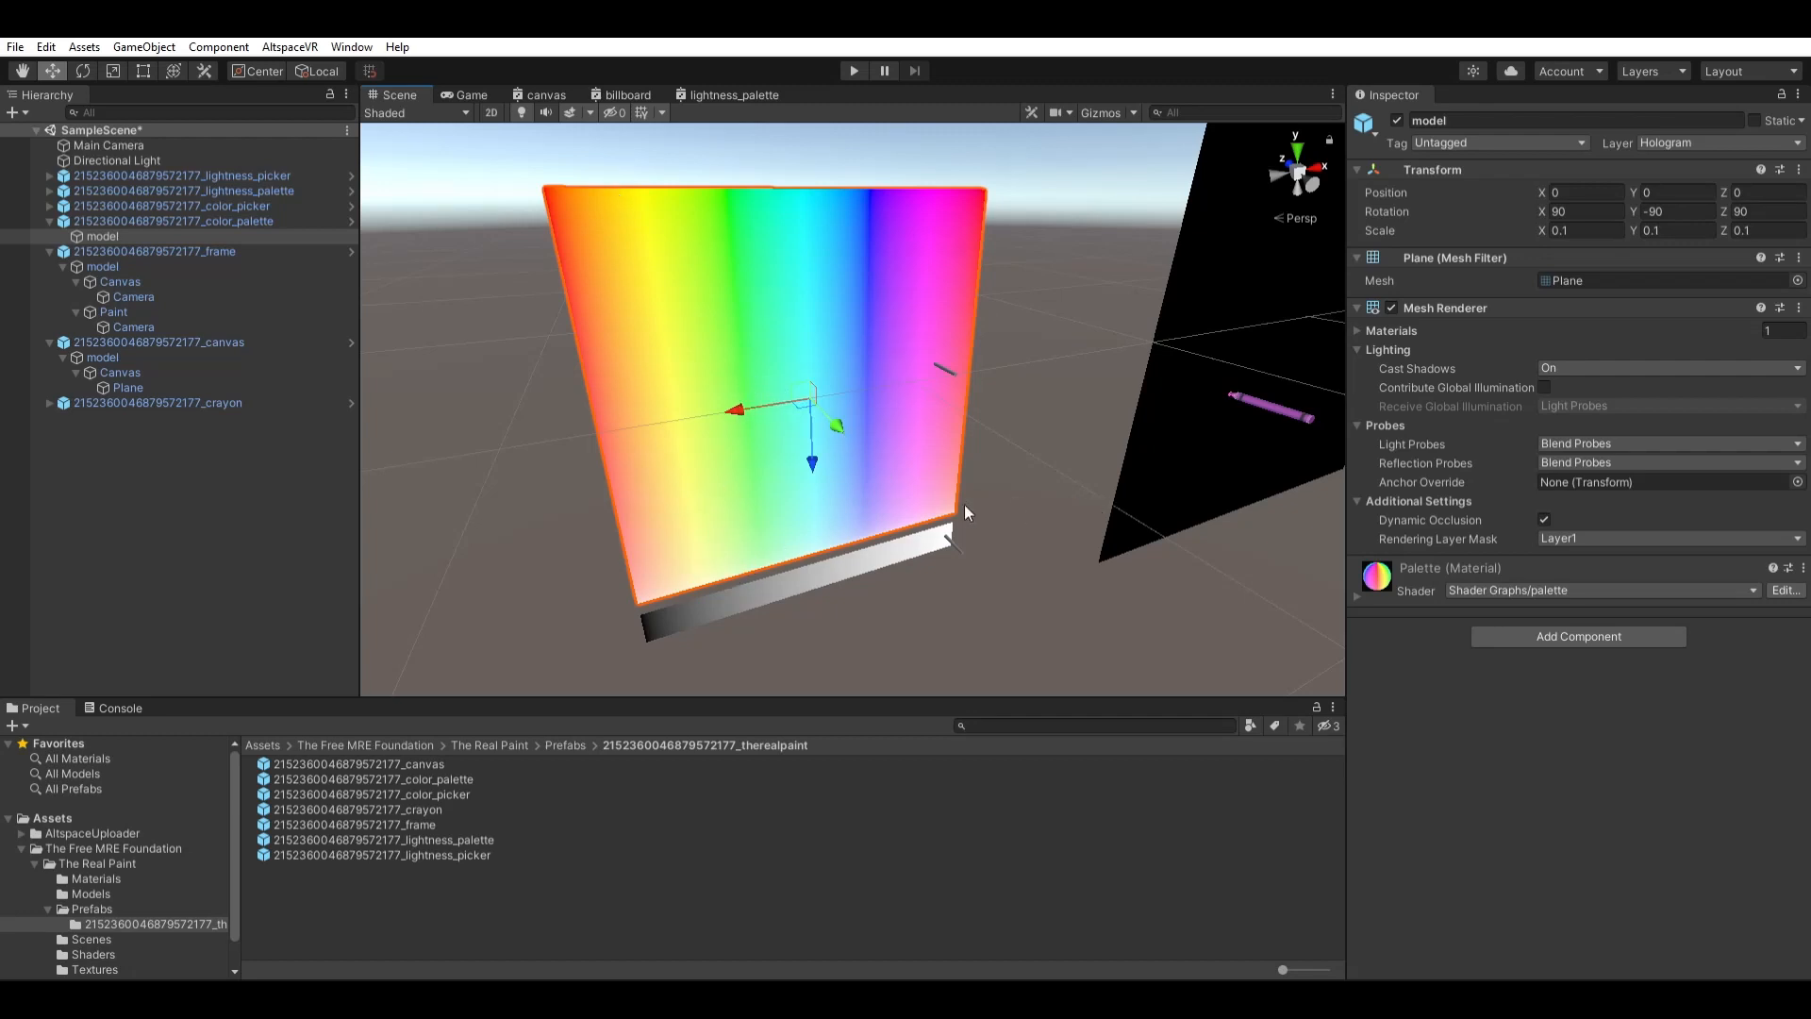
right_click_drag(843, 531, 856, 586)
scroll(856, 586, "up", 4)
scroll(849, 583, "down", 4)
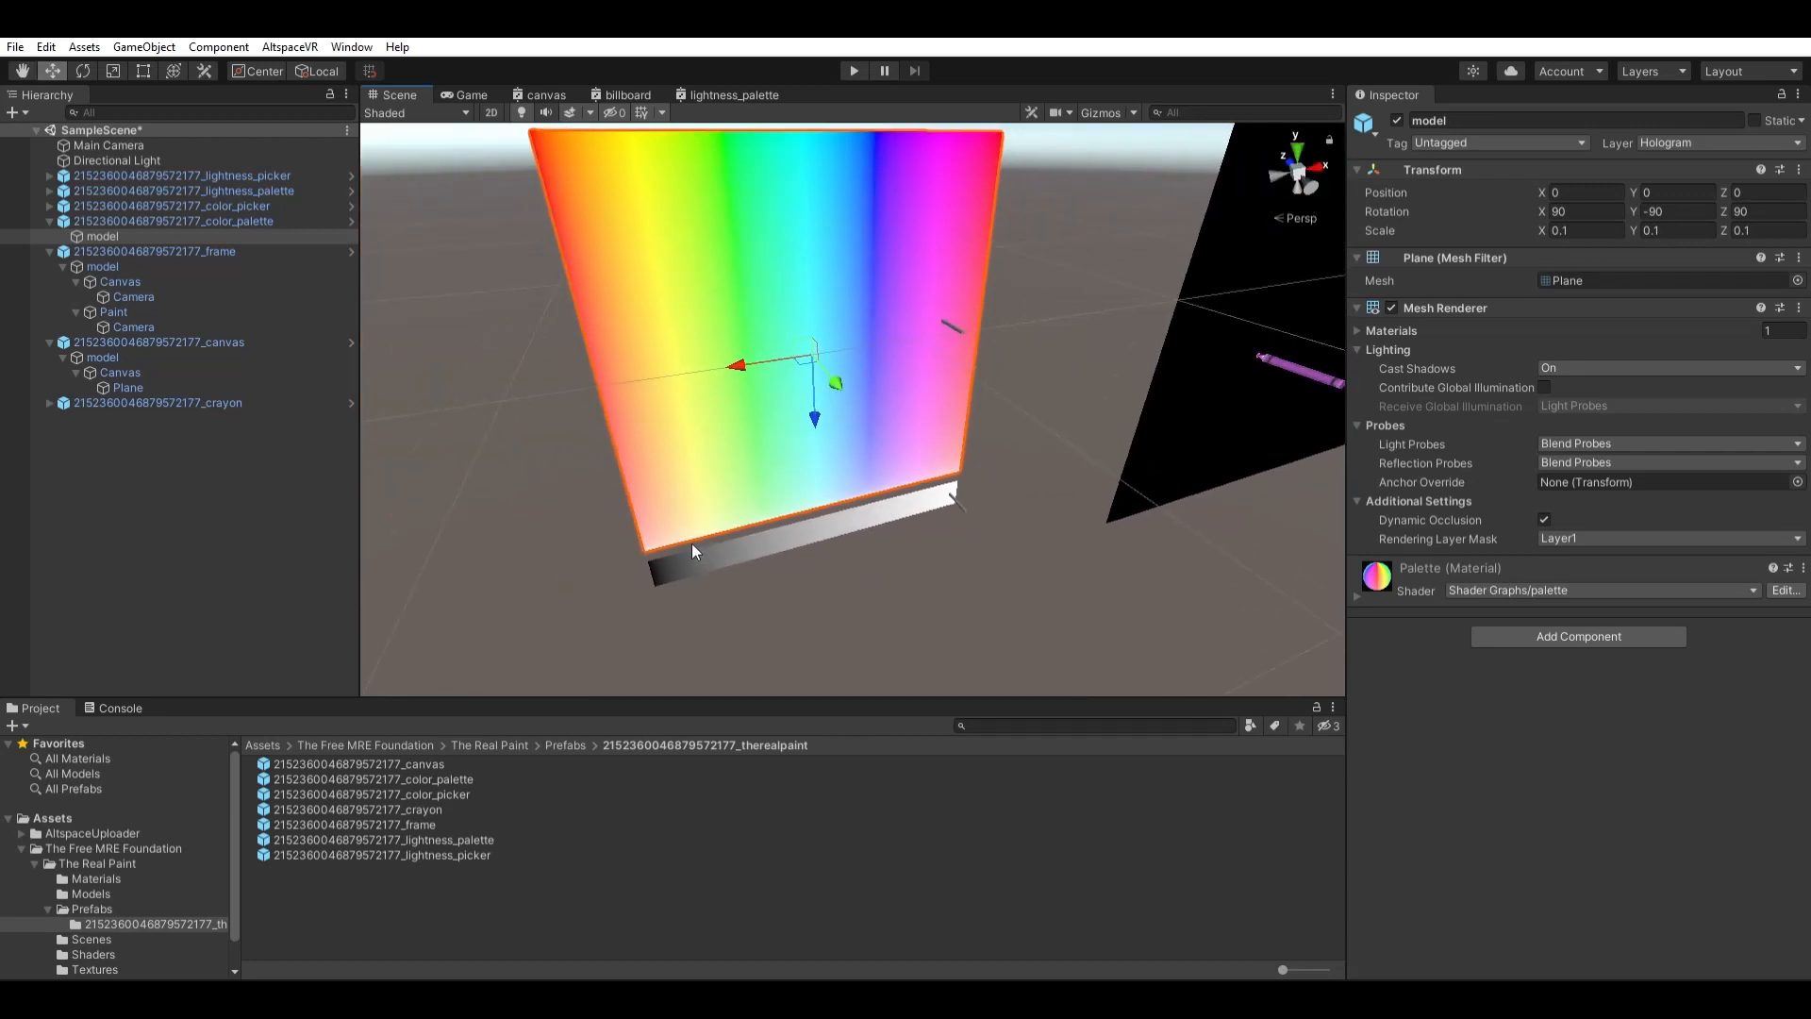
right_click_drag(692, 543, 671, 569)
scroll(671, 569, "up", 5)
scroll(993, 506, "down", 4)
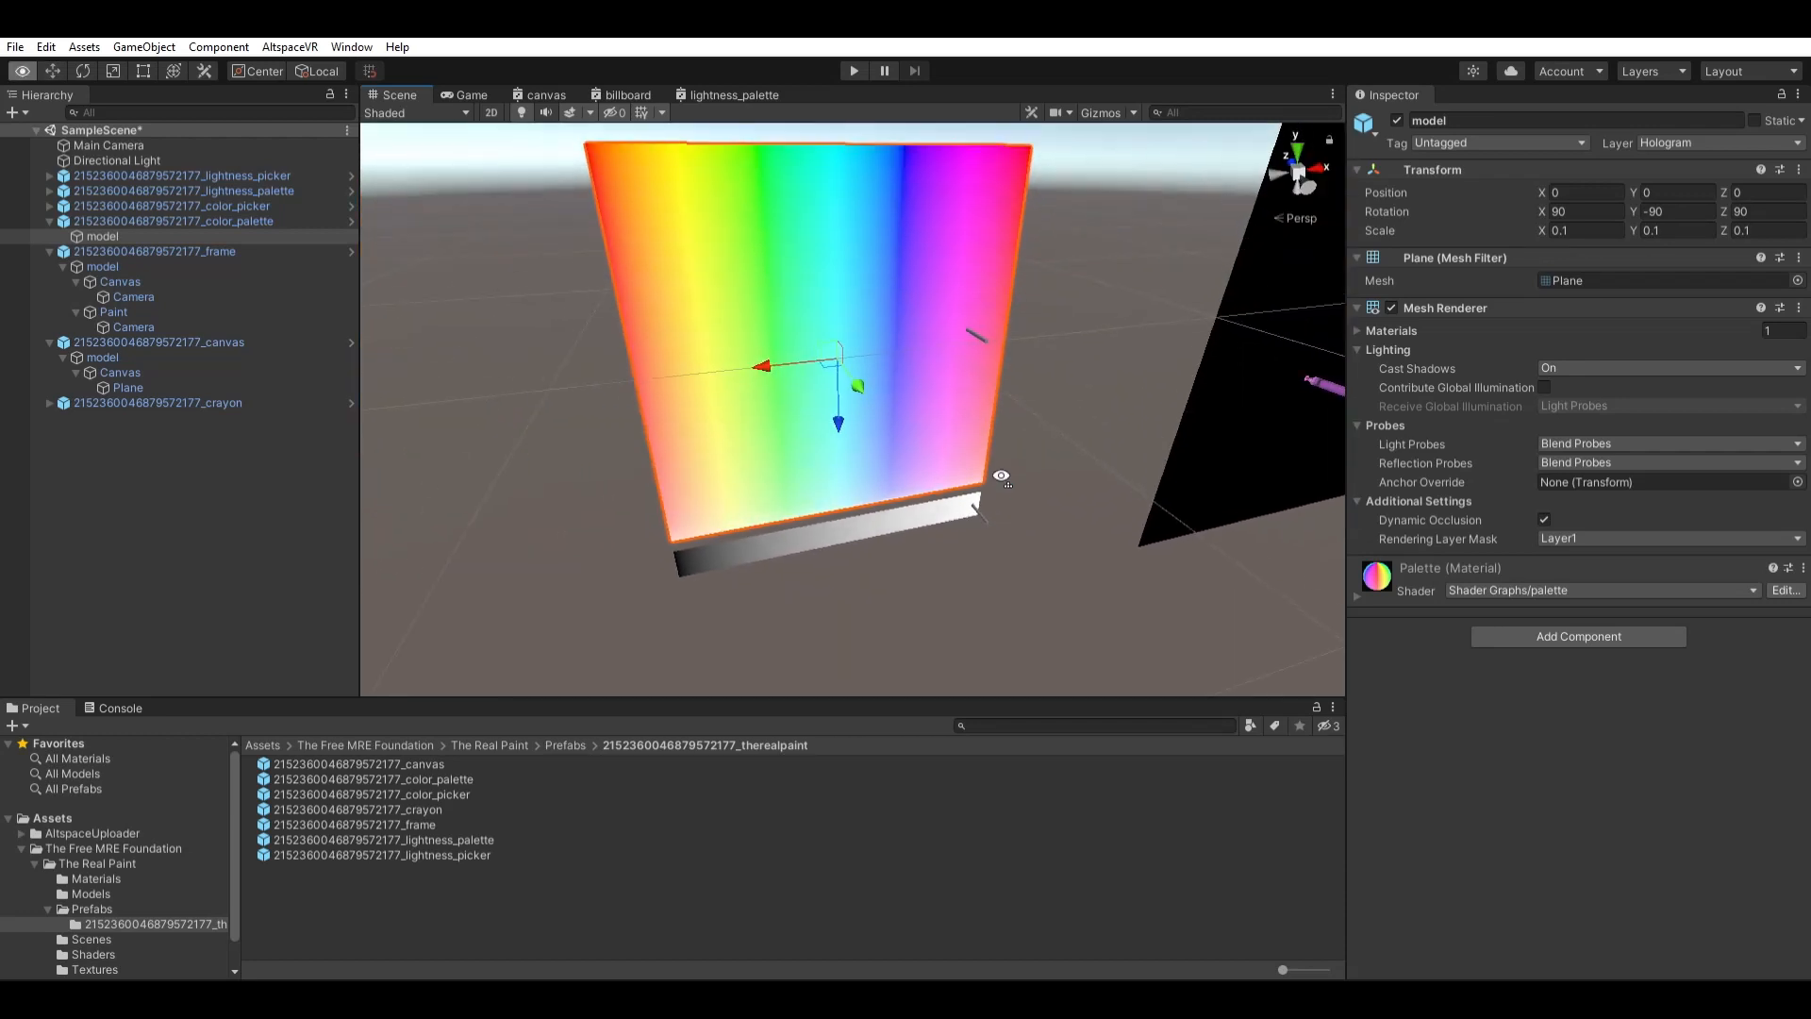
scroll(985, 514, "up", 4)
right_click_drag(1027, 570, 1021, 553)
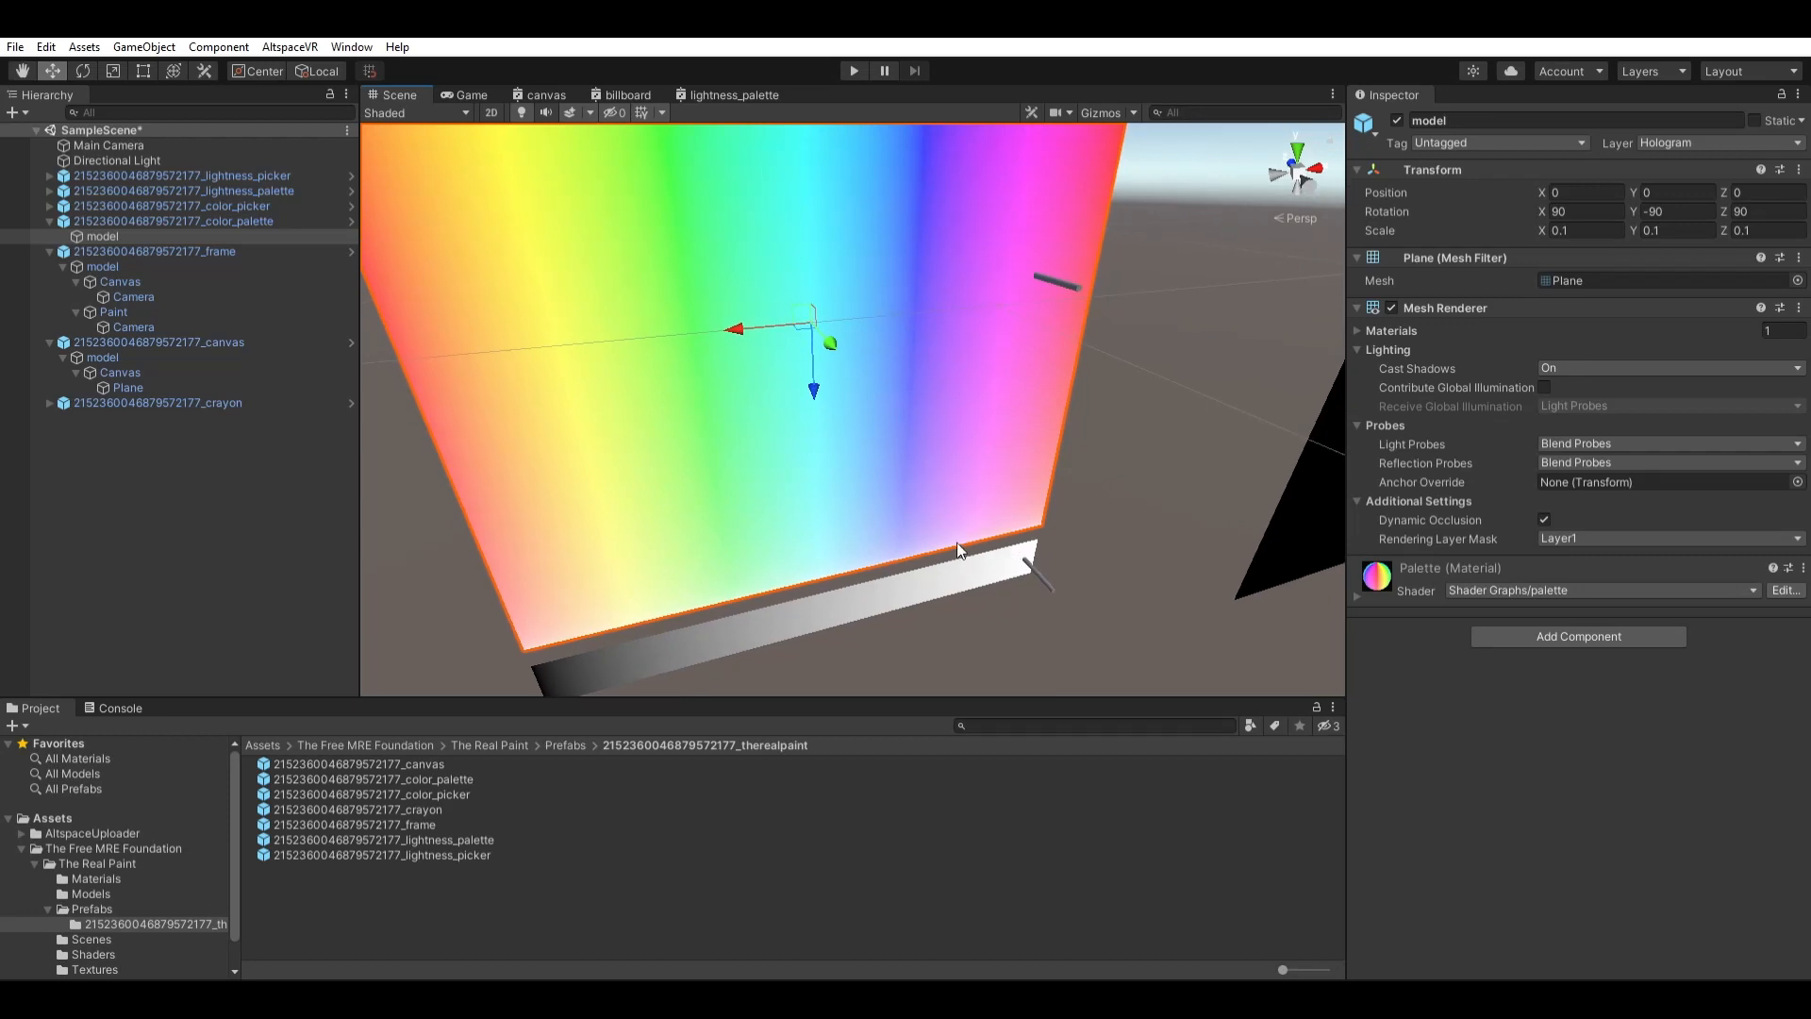
scroll(958, 547, "down", 5)
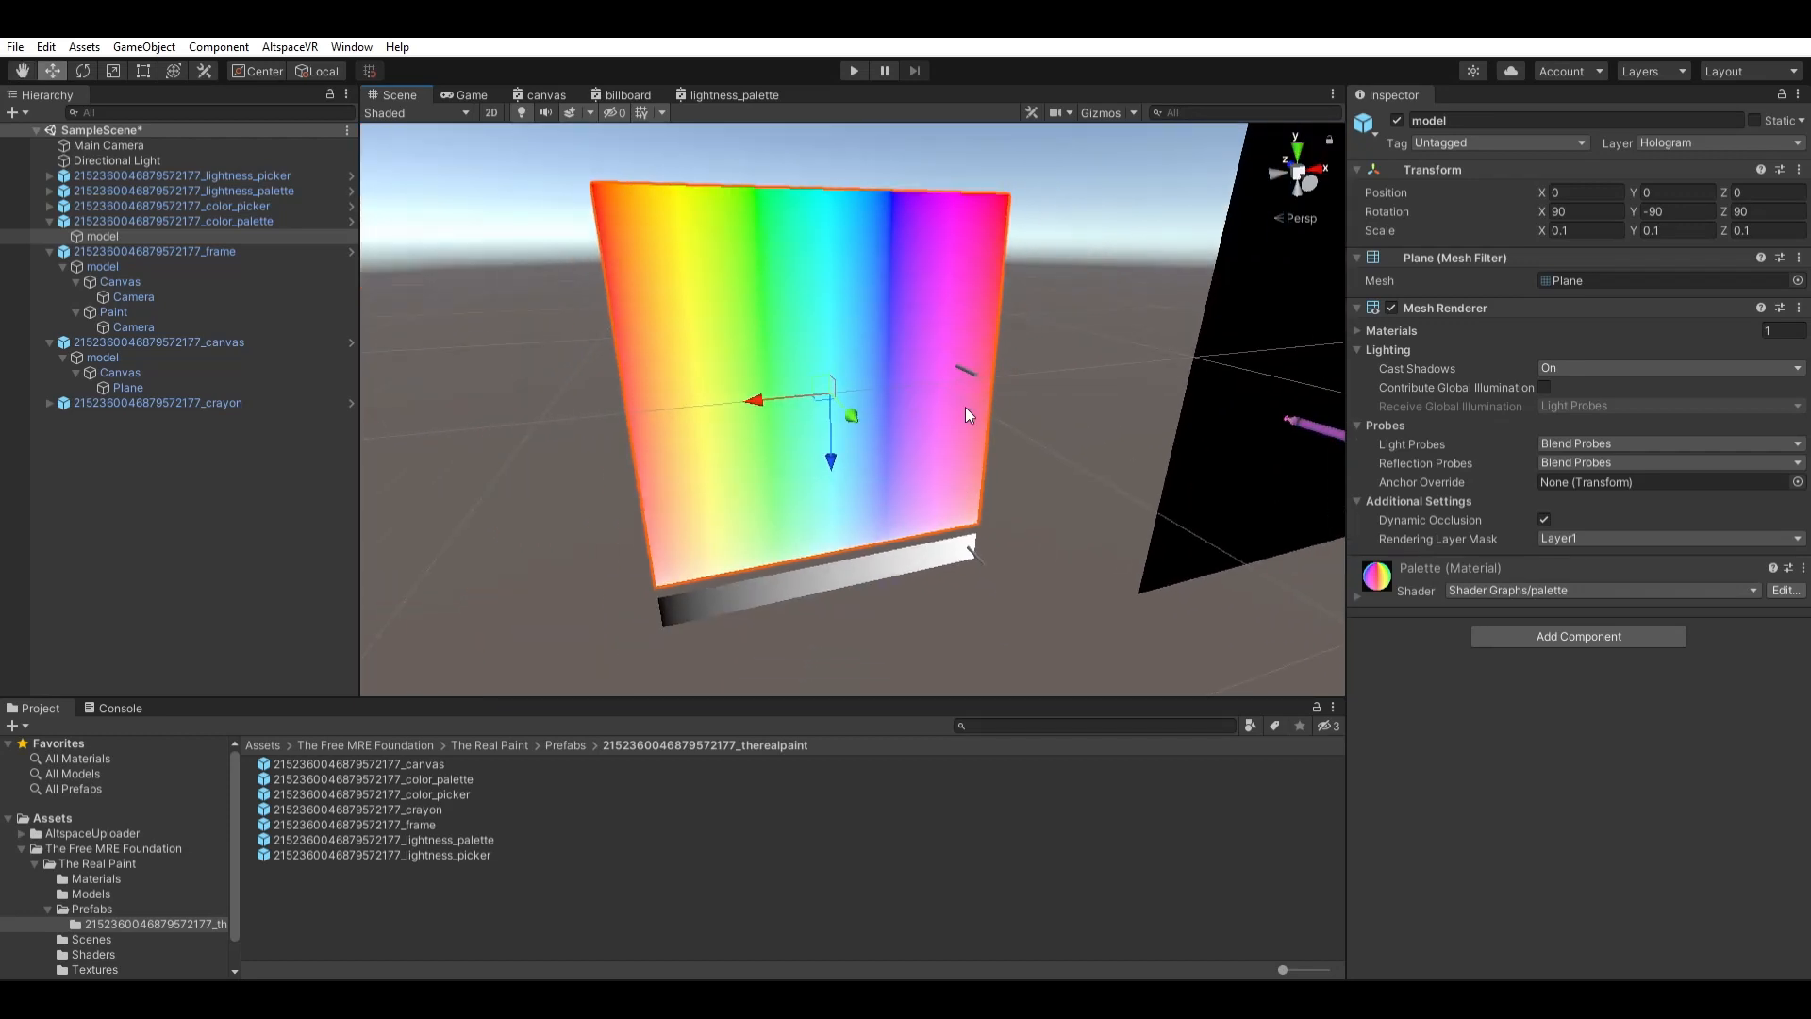
right_click_drag(863, 373, 695, 264)
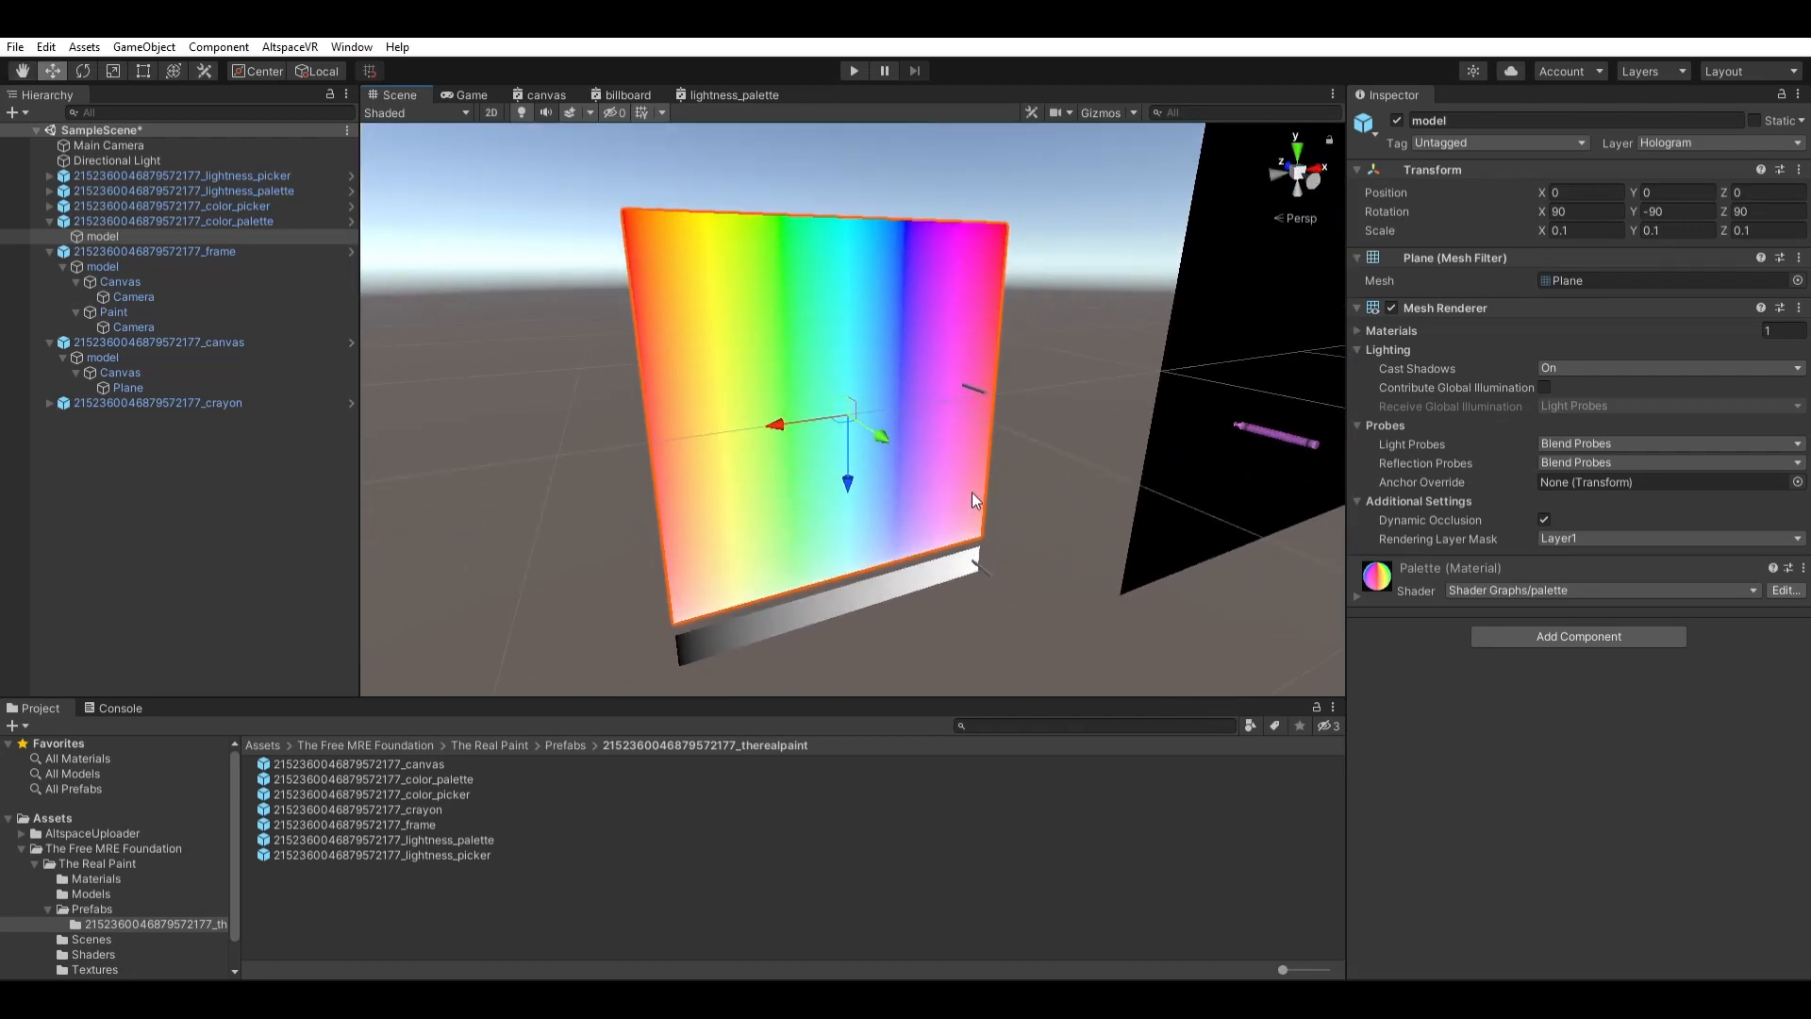
Select the crayon in front of the canvas, expand it down to its Tip, and inspect the Tip material.
right_click_drag(909, 445, 1003, 479)
key("w")
left_click(898, 480)
right_click_drag(881, 499, 865, 505)
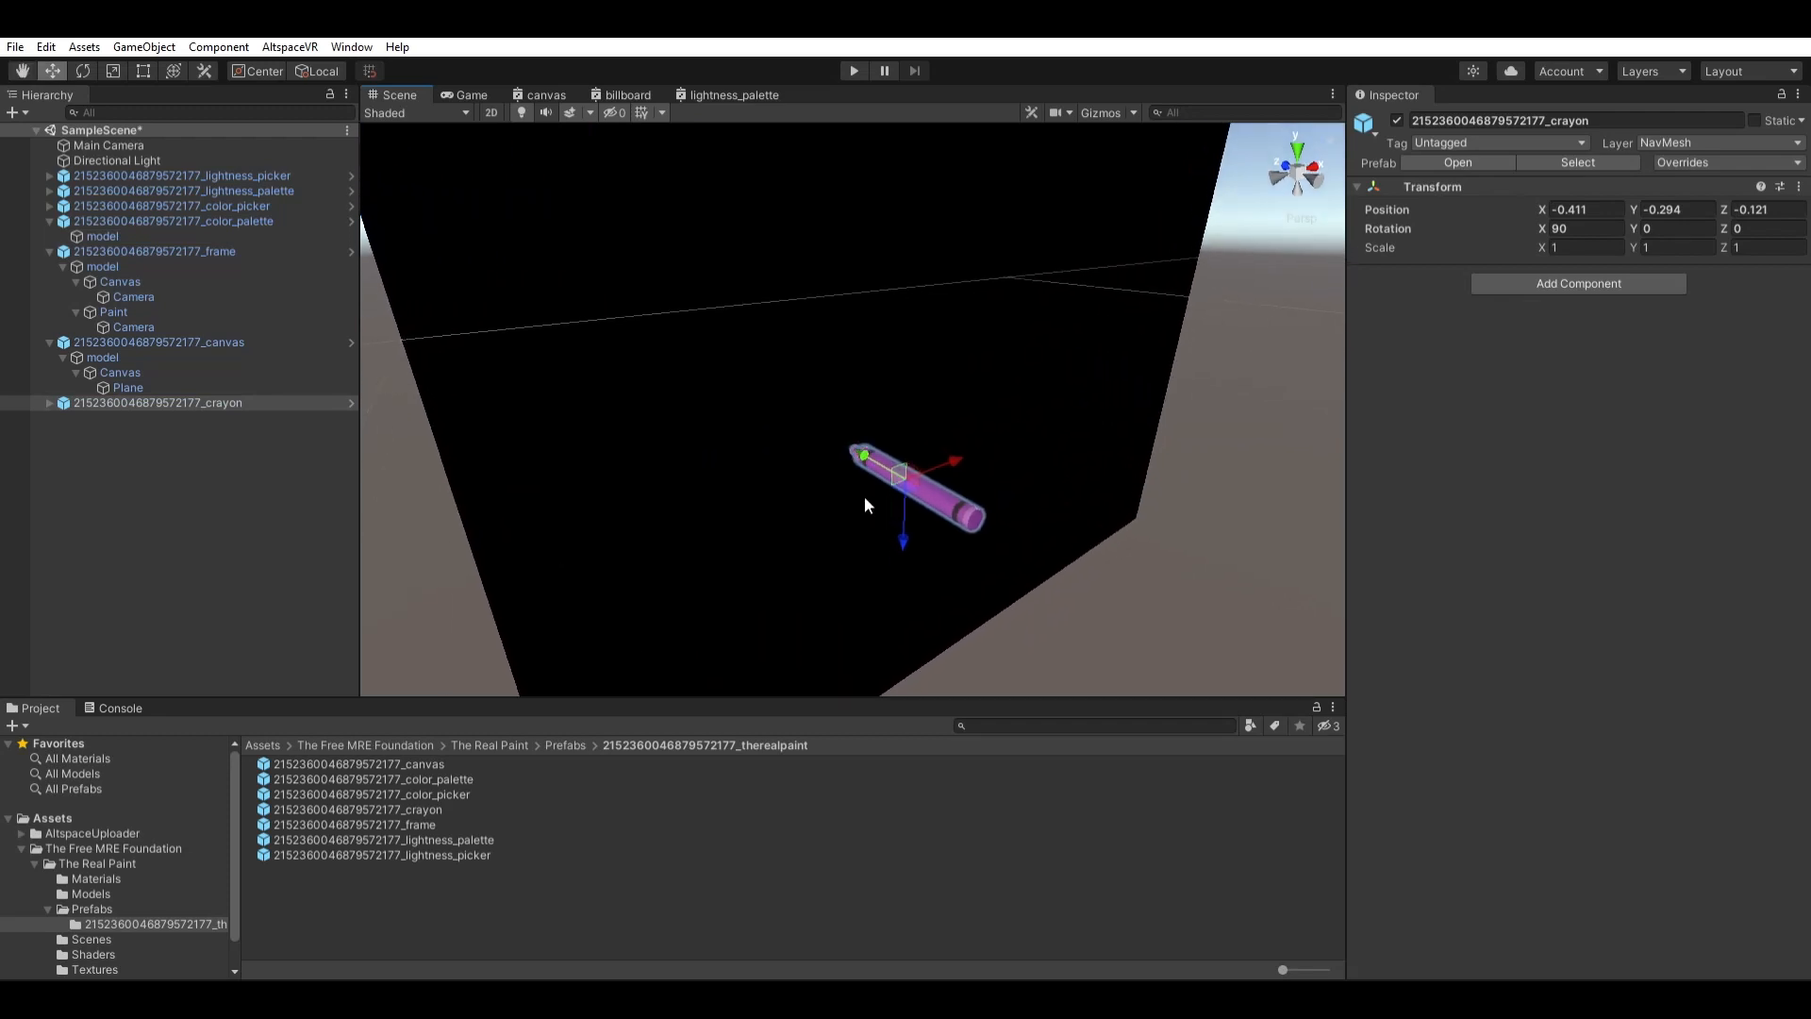
left_click(49, 403)
left_click(89, 414)
left_click(63, 418)
left_click(106, 432)
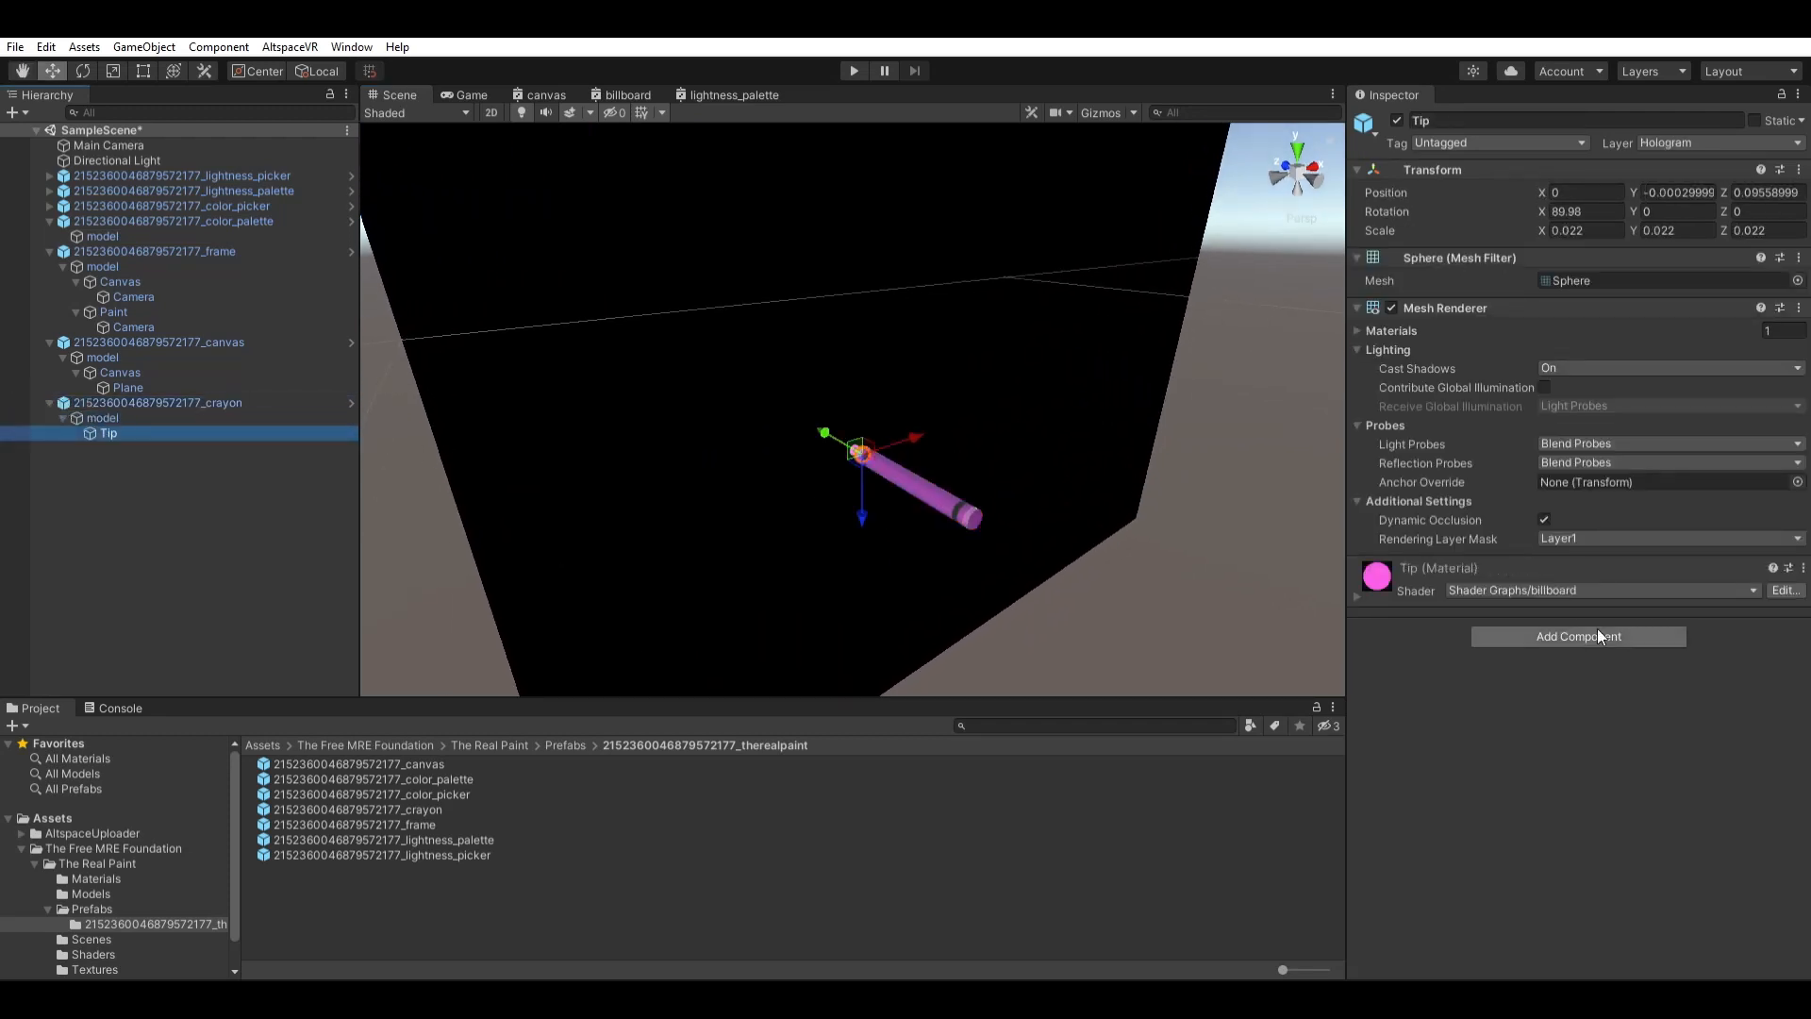
left_click(1359, 594)
Expand the Crayon material on the crayon's model and locate its RenderTexture in the project's Textures folder.
left_click(103, 418)
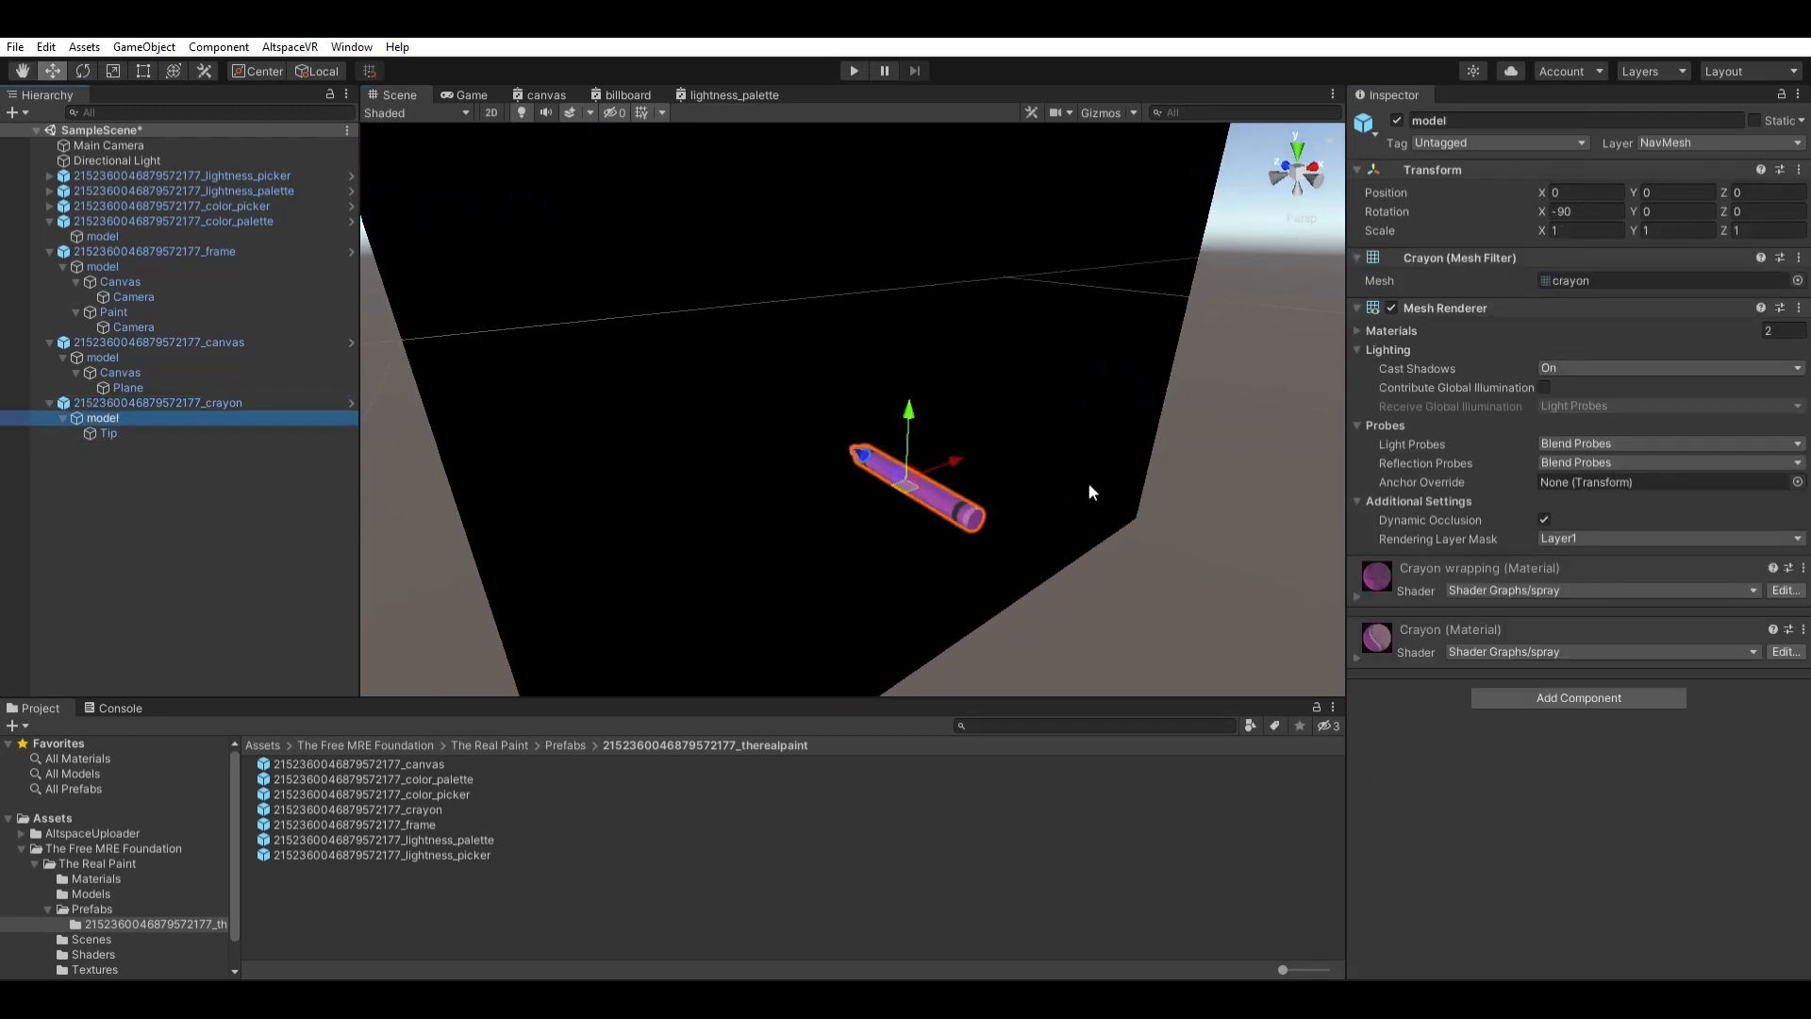
left_click(1356, 638)
scroll(1769, 745, "down", 3)
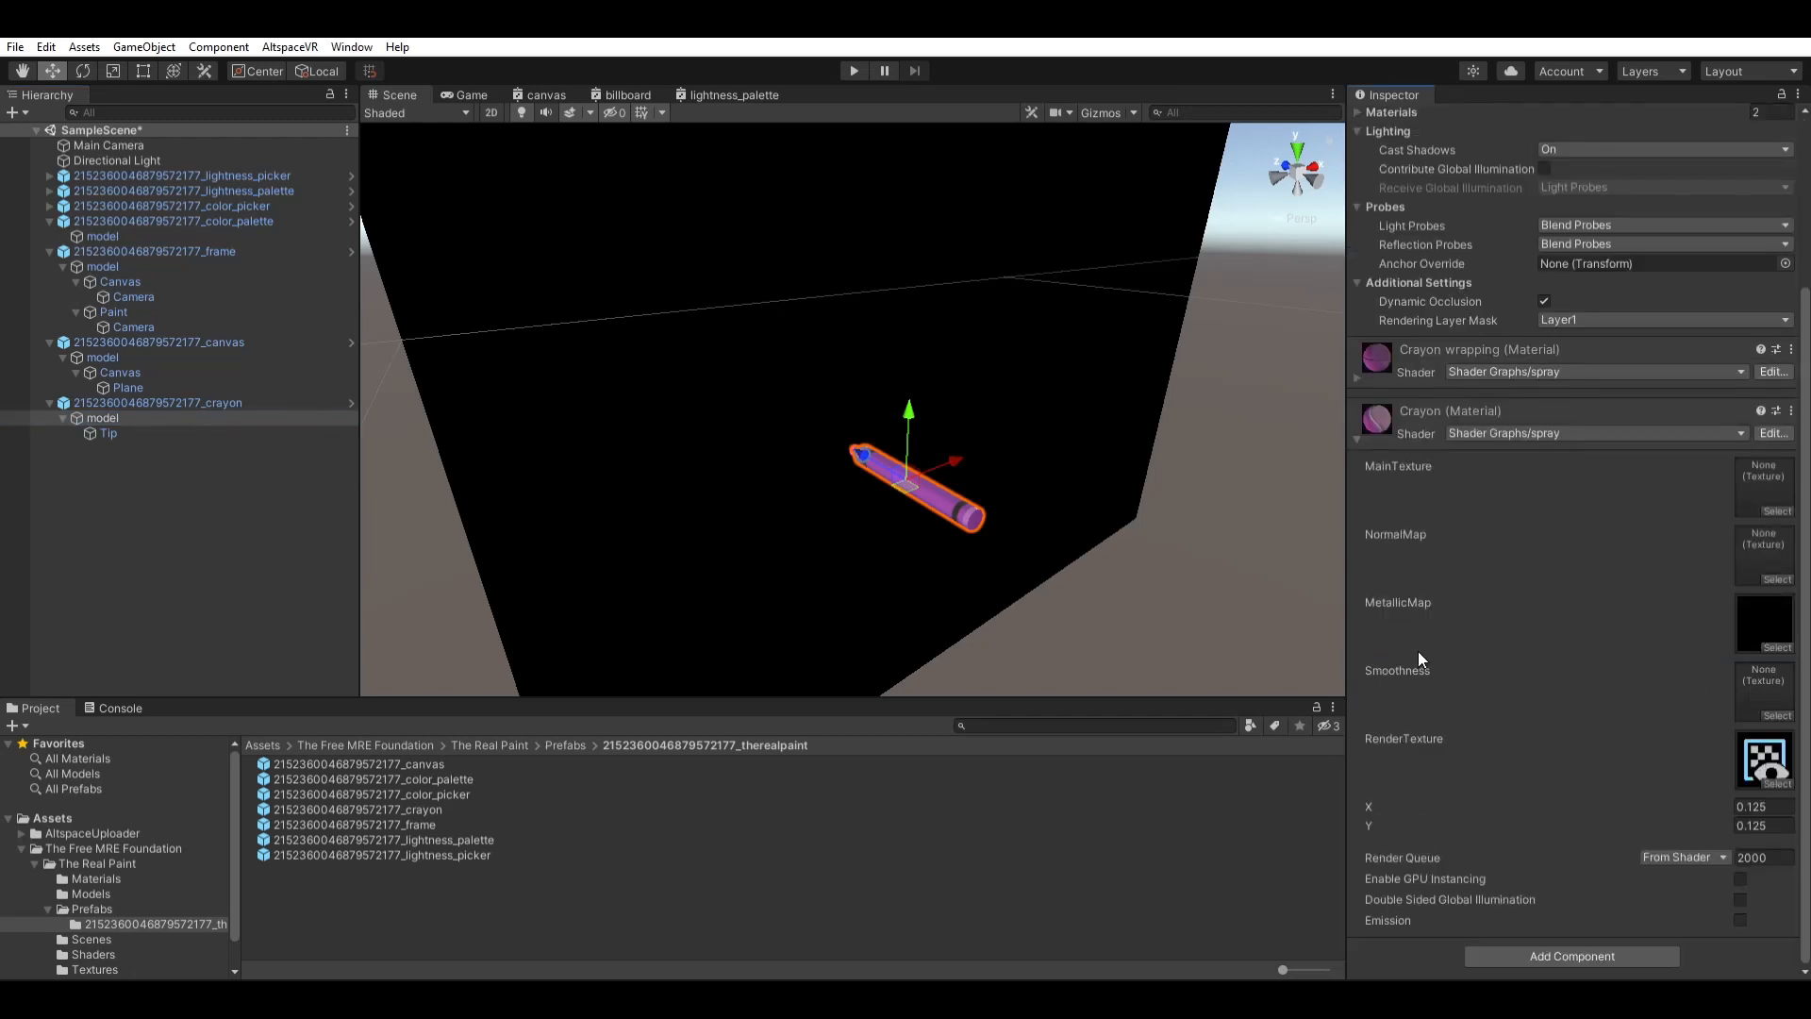
left_click(1781, 736)
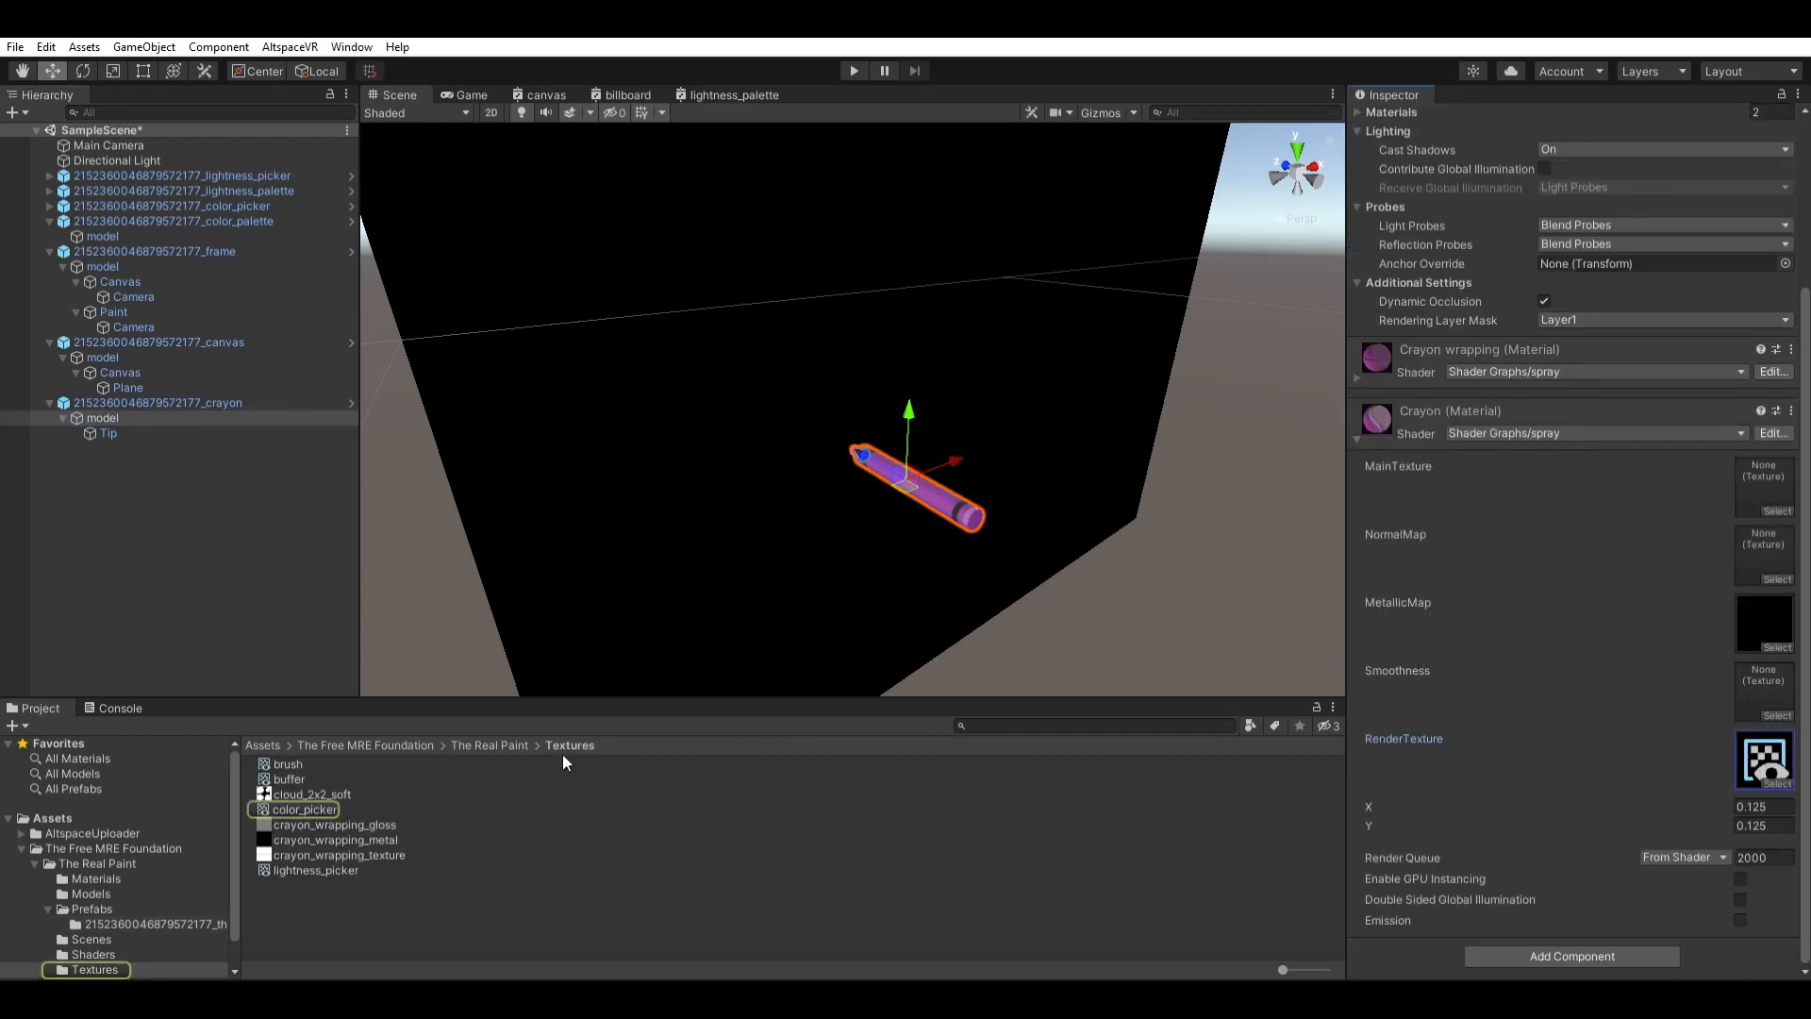
left_click(300, 808)
Return to the crayon model's material settings and locate the Crayon material's MetallicMap texture in the project.
key("a")
right_click_drag(647, 618, 1010, 494)
left_click(1136, 429)
key("f")
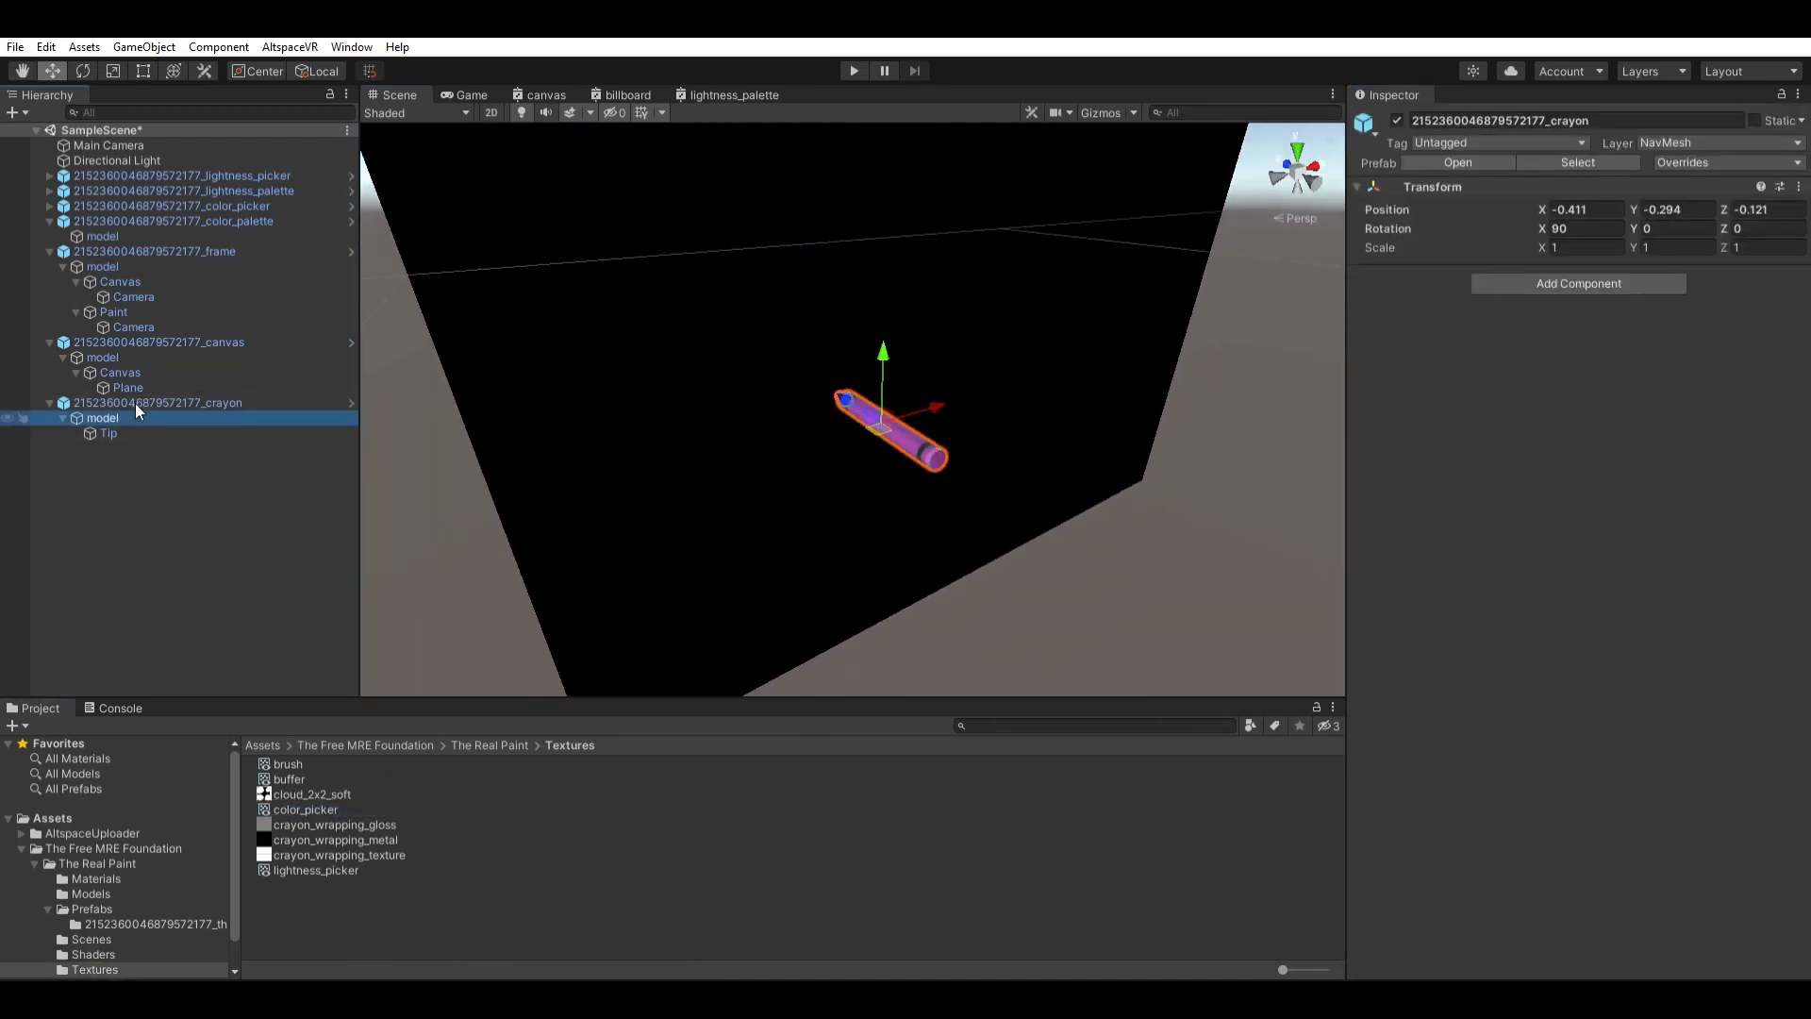
left_click(1774, 604)
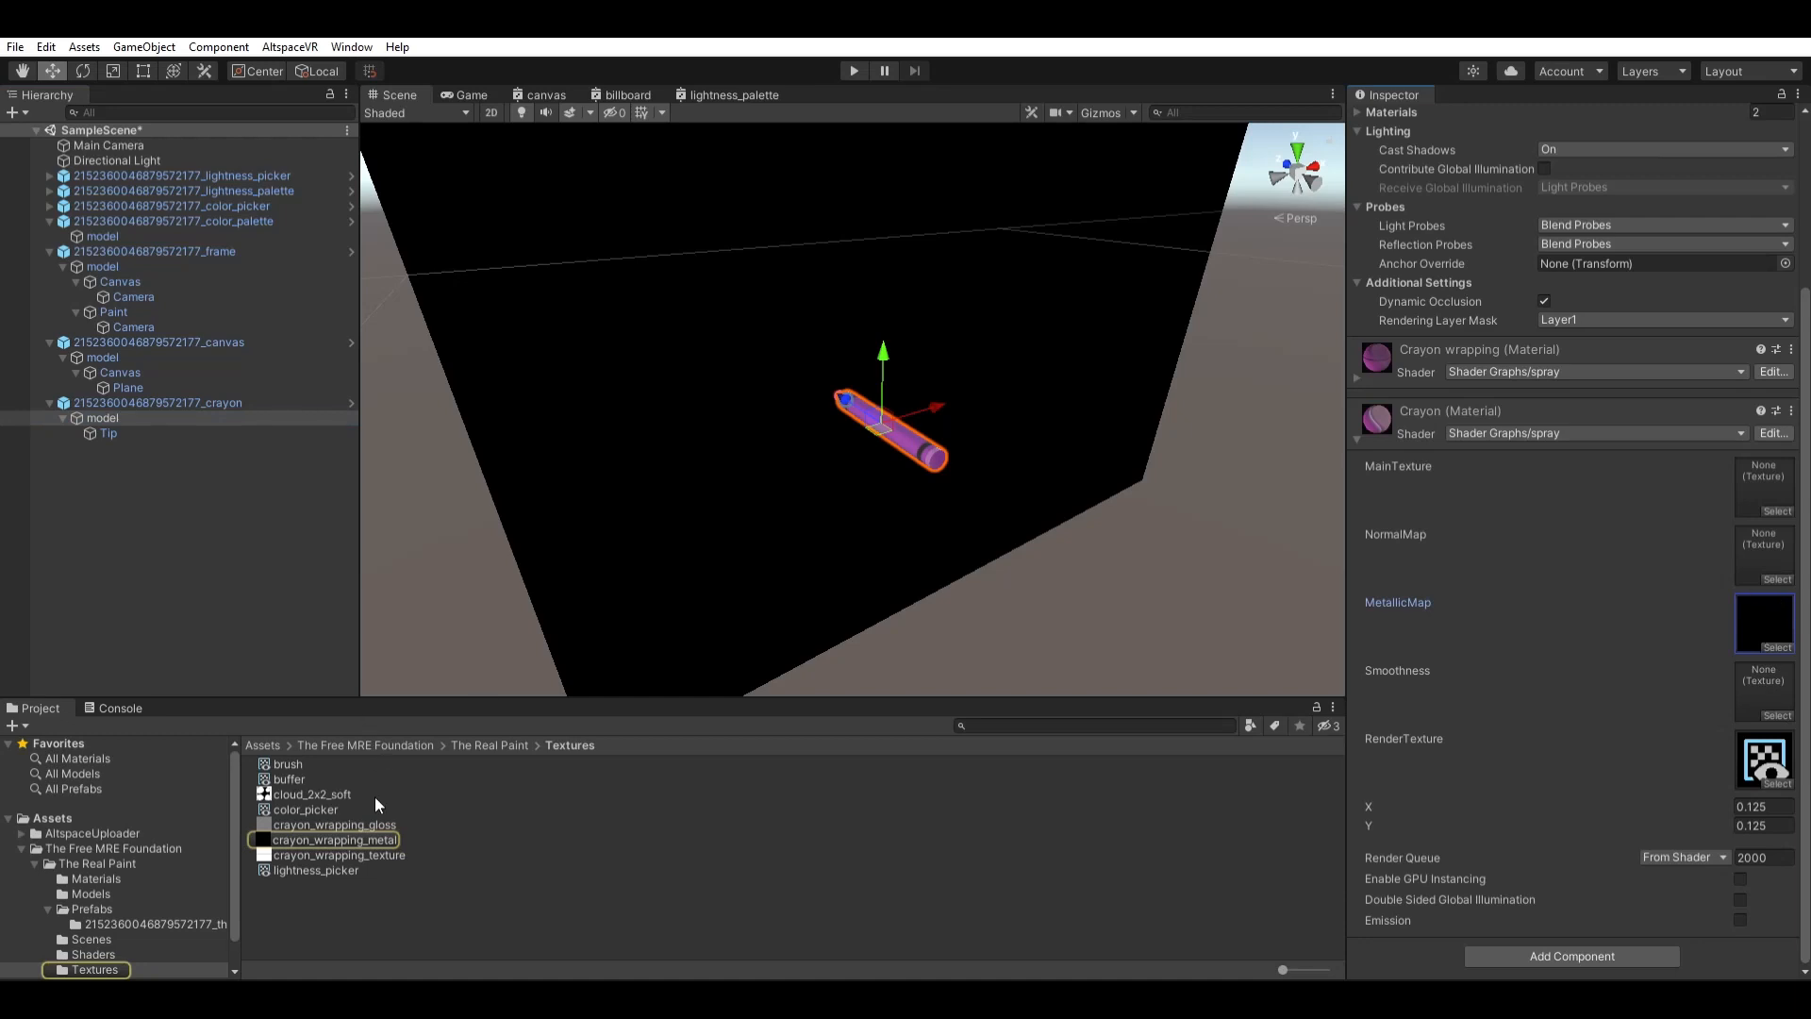
View the crayon together with the color palette, its picker and the canvas in the scene.
key("w")
right_click_drag(829, 536, 849, 434)
key("s")
key("s")
key("w")
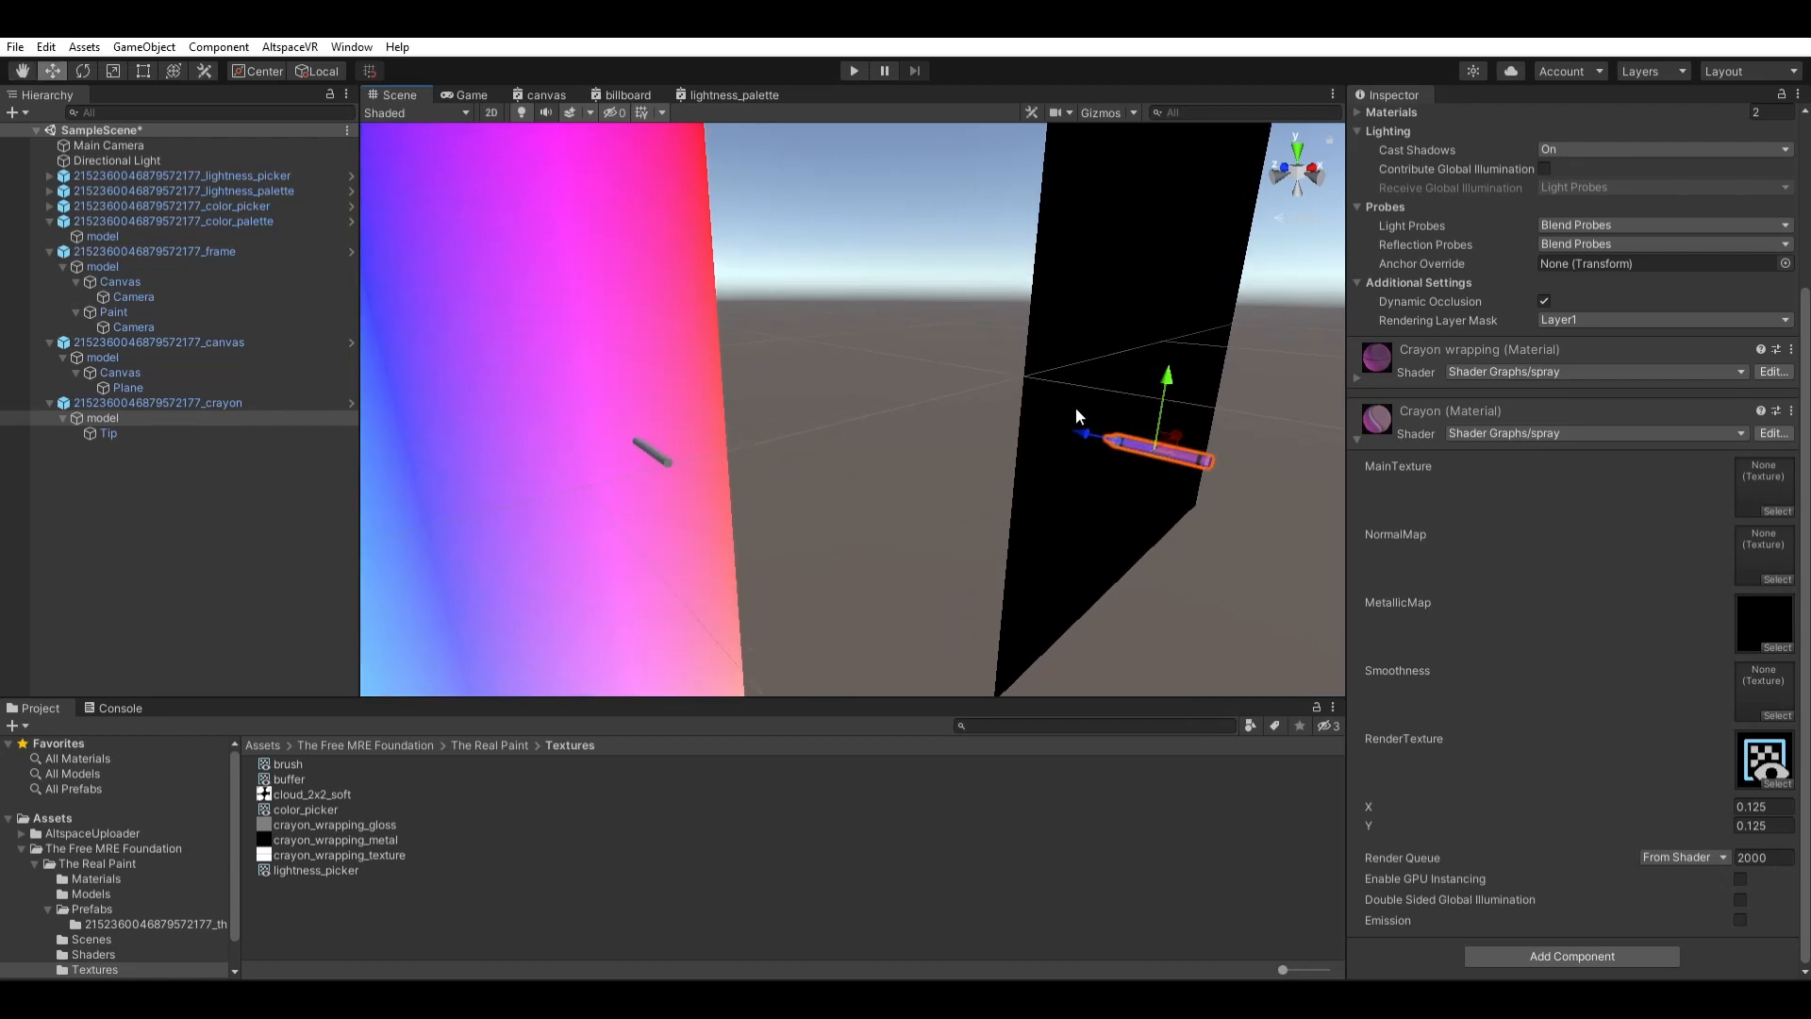
key("s")
right_click_drag(1075, 405, 1009, 447)
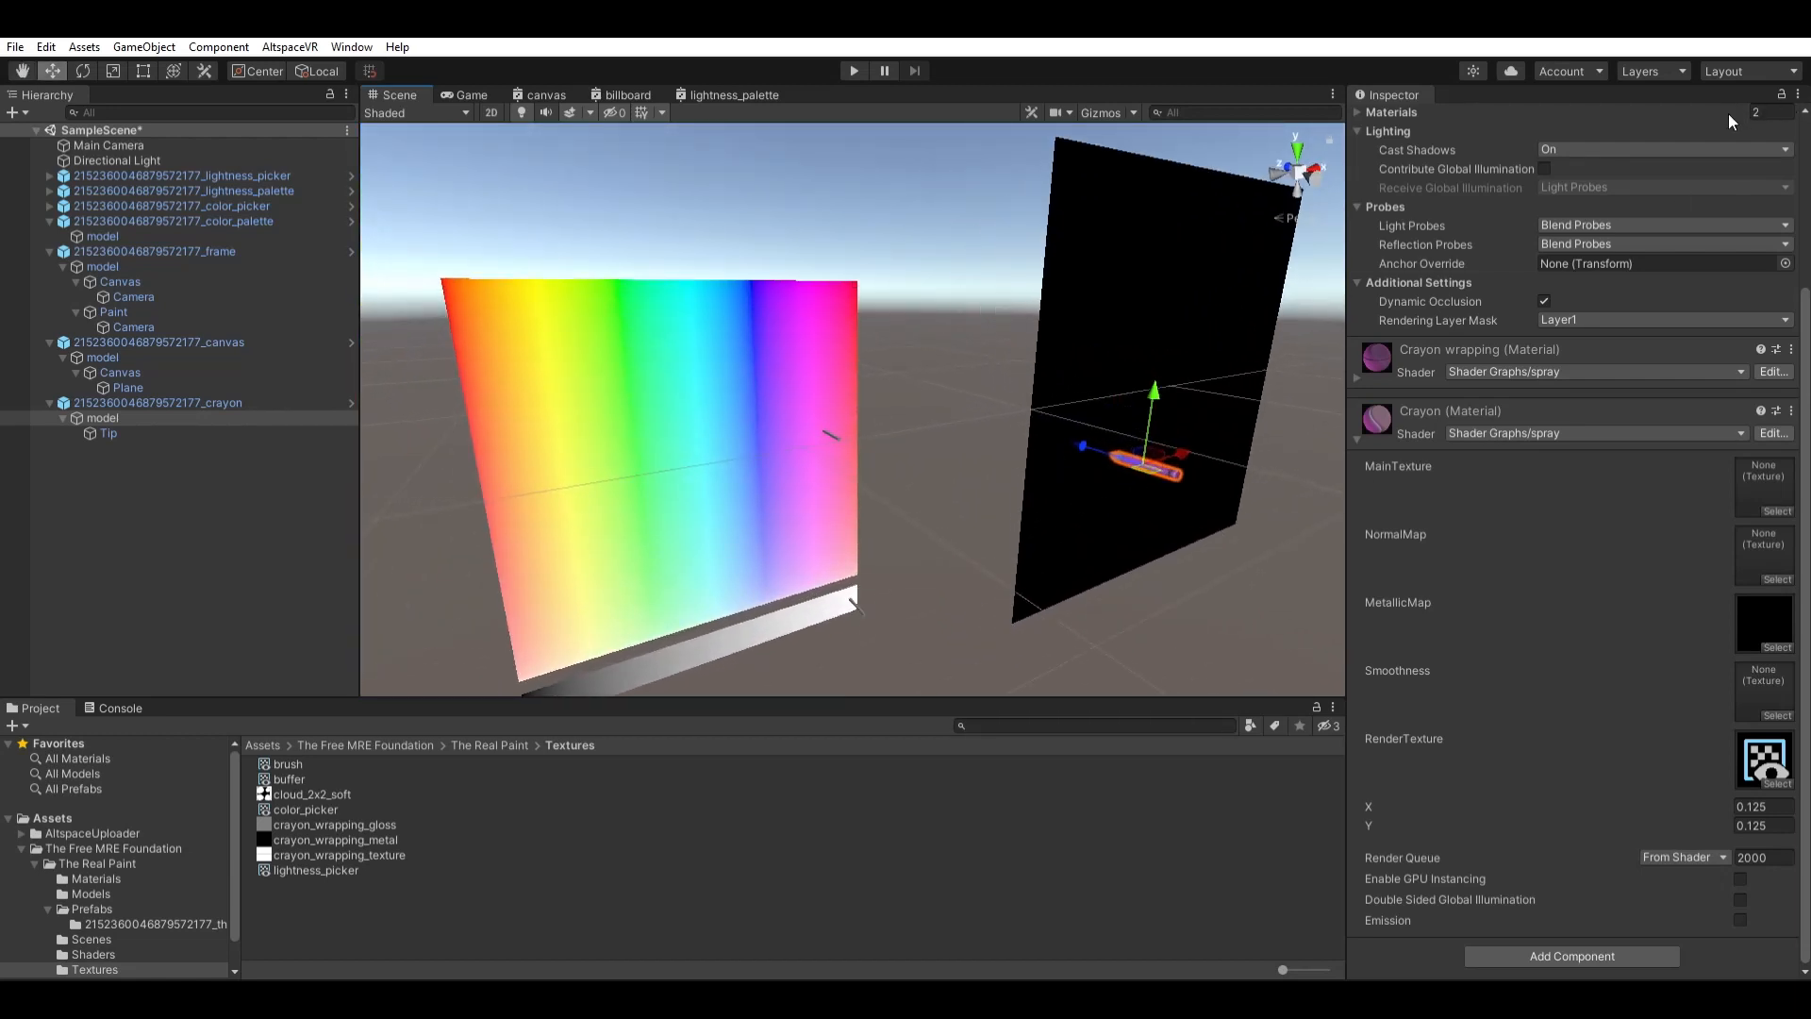